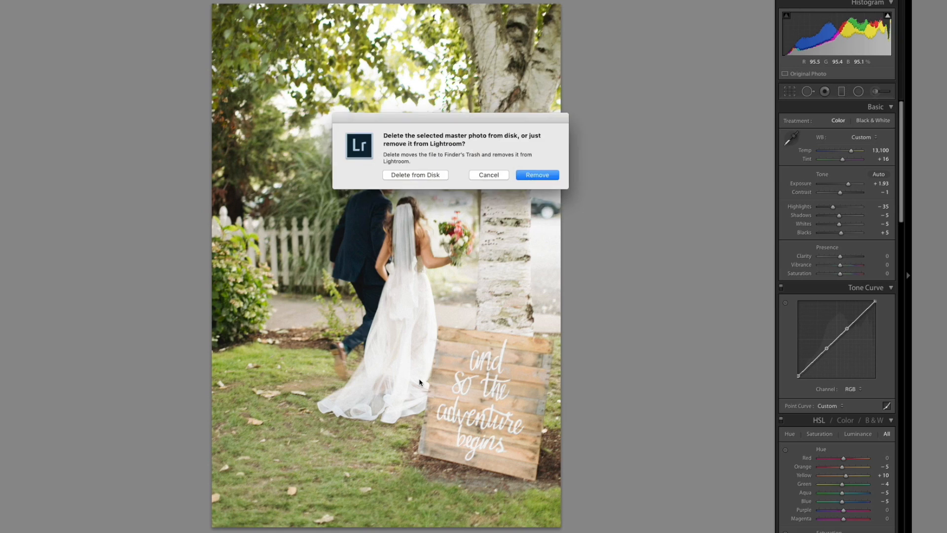
- Remove the selected photo from Lightroom while keeping its file on disk
key("Return")
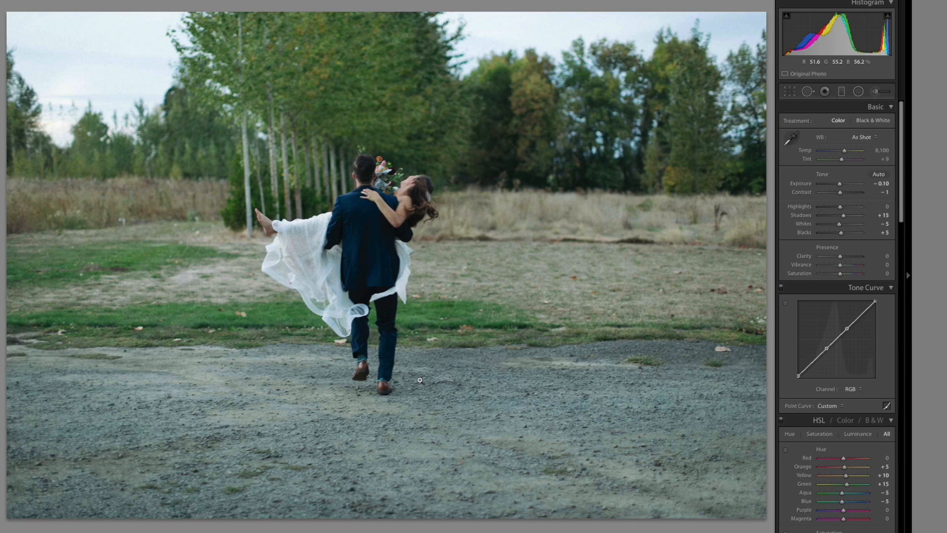
- Raise the exposure of the photo of the groom carrying the bride to +0.28
key("equal")
key("equal")
key("equal")
key("equal")
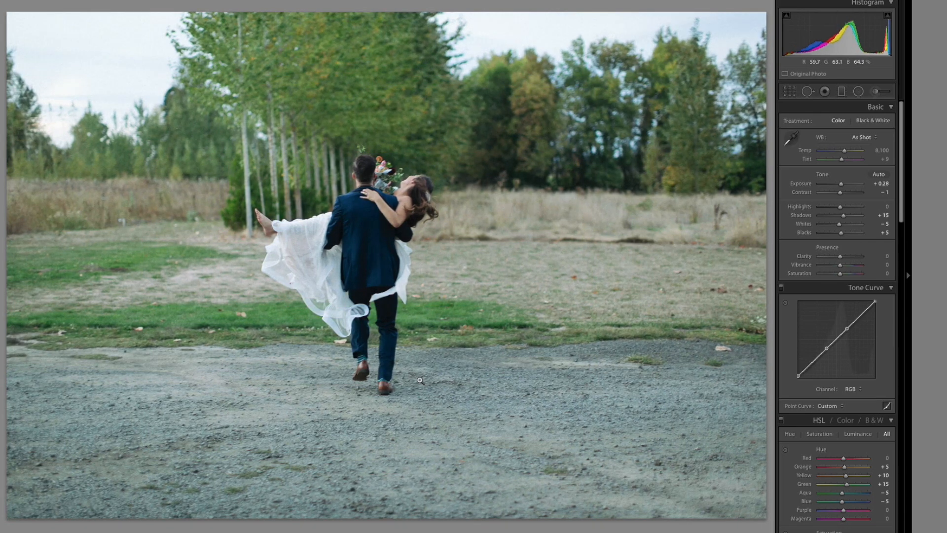
- Warm the photo's white balance to a temperature of 11,150 and compare it with the before view
key("Up")
key("Up")
key("Up")
key("Up")
key("Up")
key("Up")
key("Up")
key("Up")
key("Up")
key("Up")
key("Up")
key("Up")
key("Up")
key("Up")
key("Up")
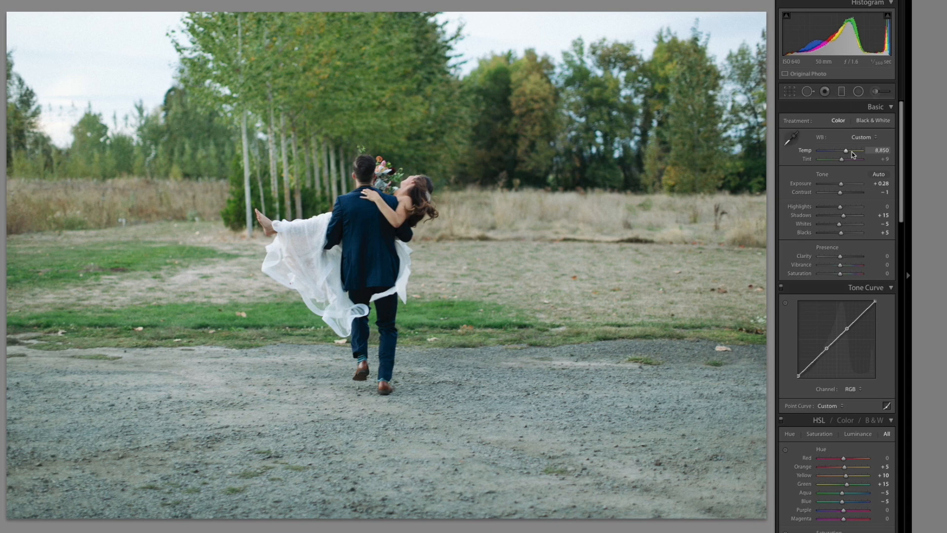
key("Up")
key("Up")
key("Up")
key("Up")
key("Up")
key("Up")
key("Up")
key("Up")
key("Up")
key("Up")
key("Up")
key("Up")
key("Up")
key("Up")
key("Up")
key("Up")
key("Up")
key("Up")
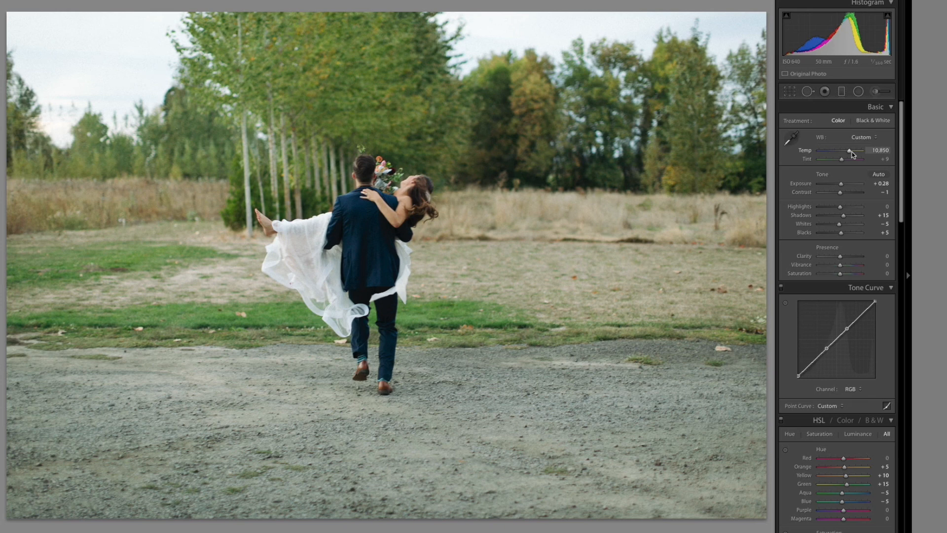
key("backslash")
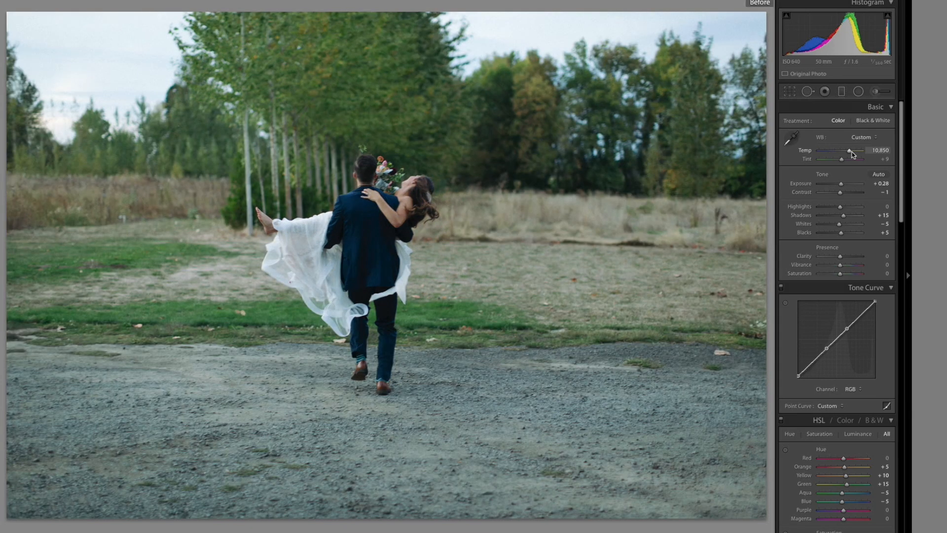
key("backslash")
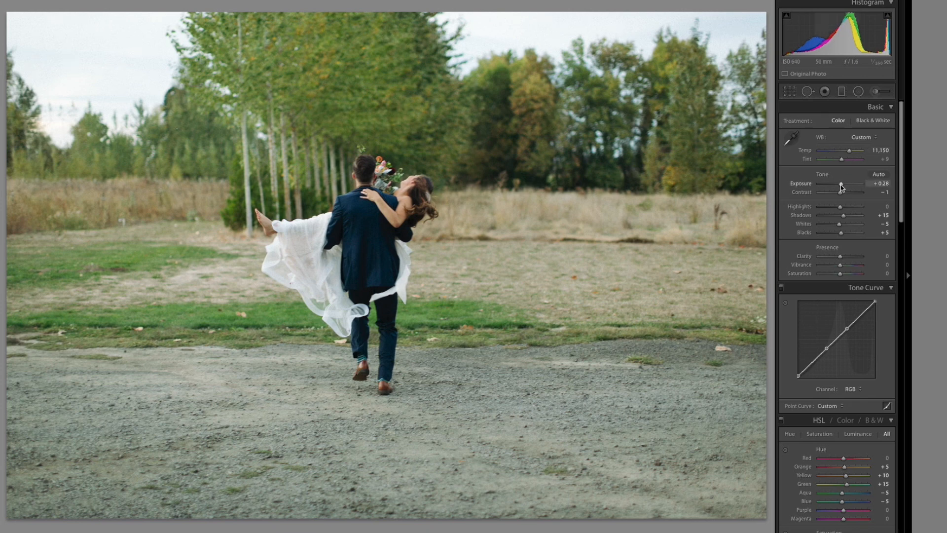
- Raise the photo's exposure to +0.38
key("Up")
key("Up")
key("Up")
key("Up")
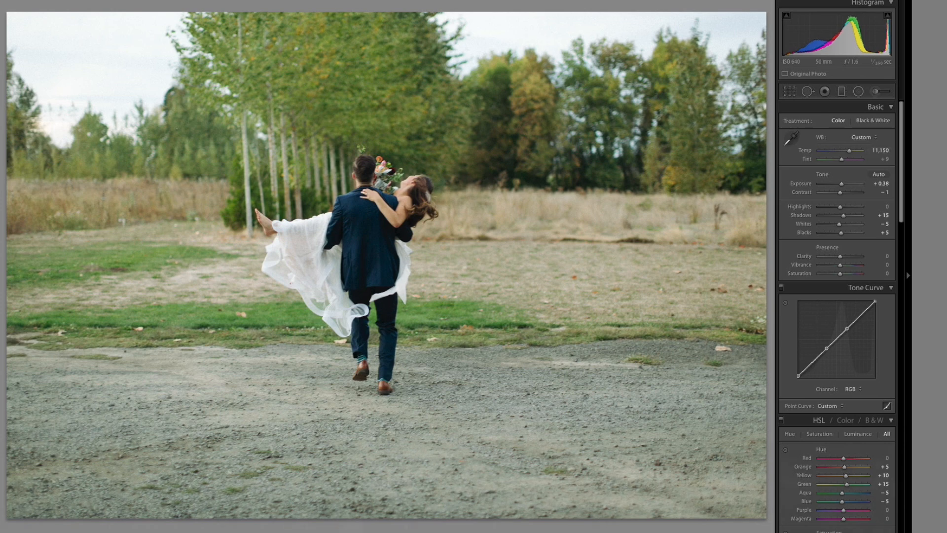
- Select the photos from the current one through the last tall-grass portrait and synchronize the current develop settings to them
mouse_move(595, 508)
scroll(595, 509, "right", 8)
scroll(595, 509, "right", 3)
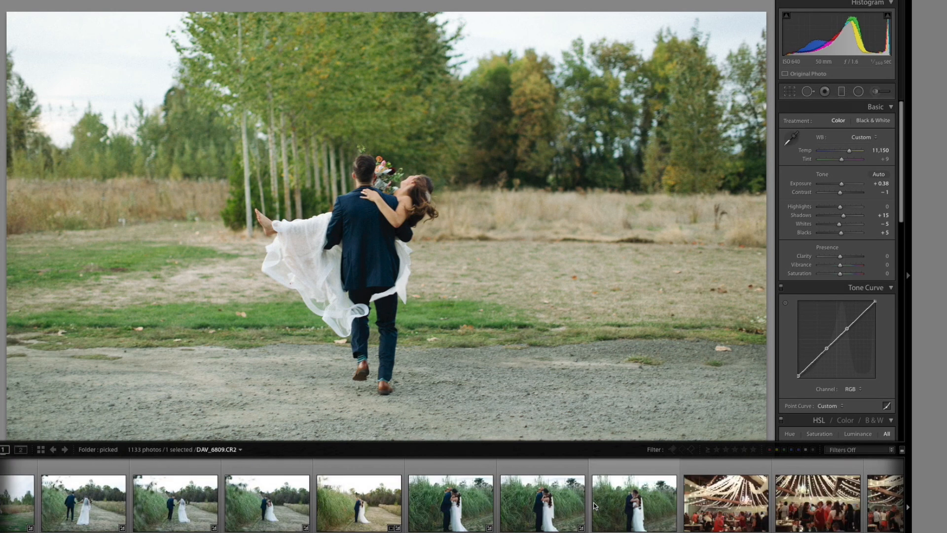
left_click(640, 503, "shift")
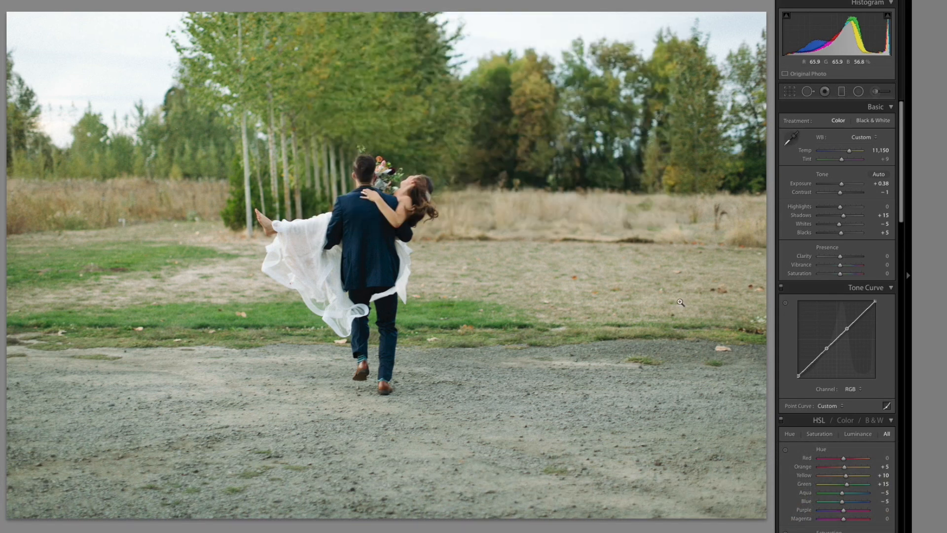
- Go through the synchronized photos up to the groom looking back, checking how the white balance and exposure suit each one
key("Right")
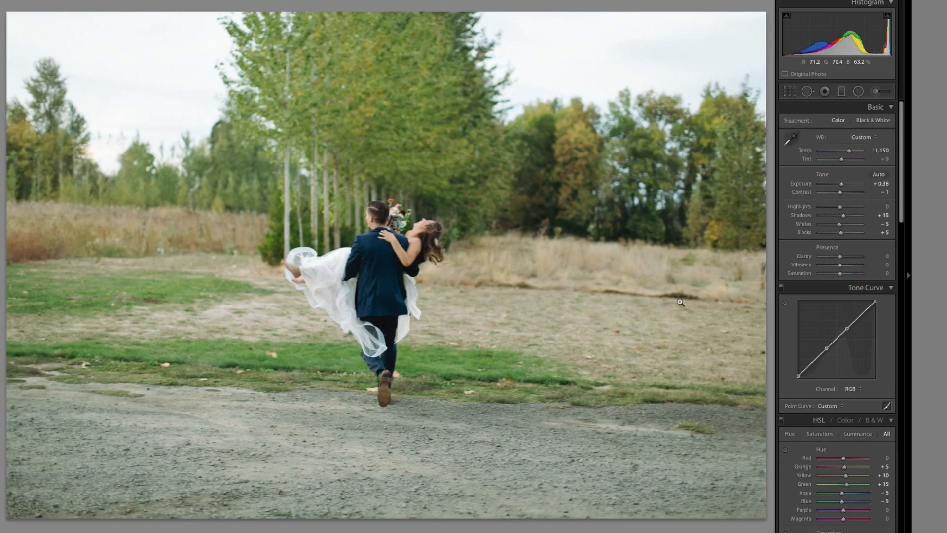
key("Right")
key("Right")
key("Right")
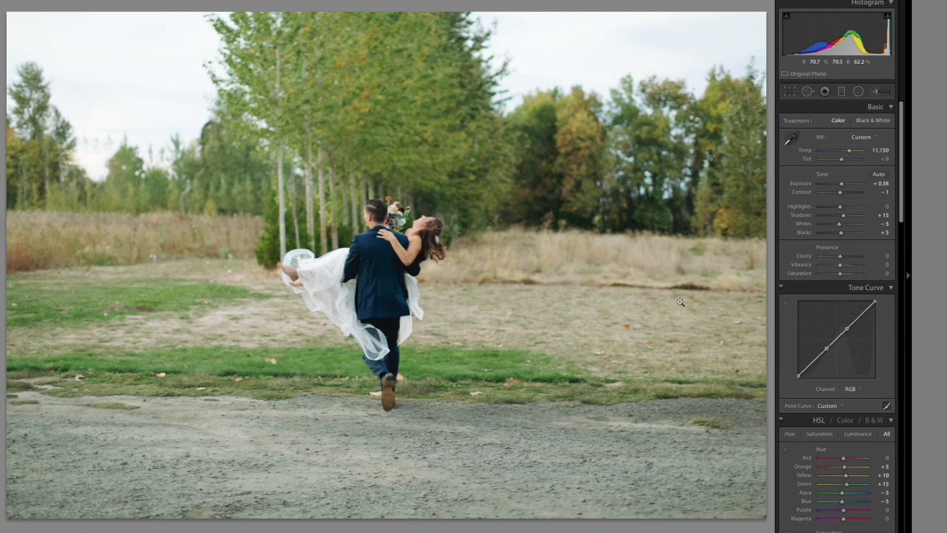
key("Right")
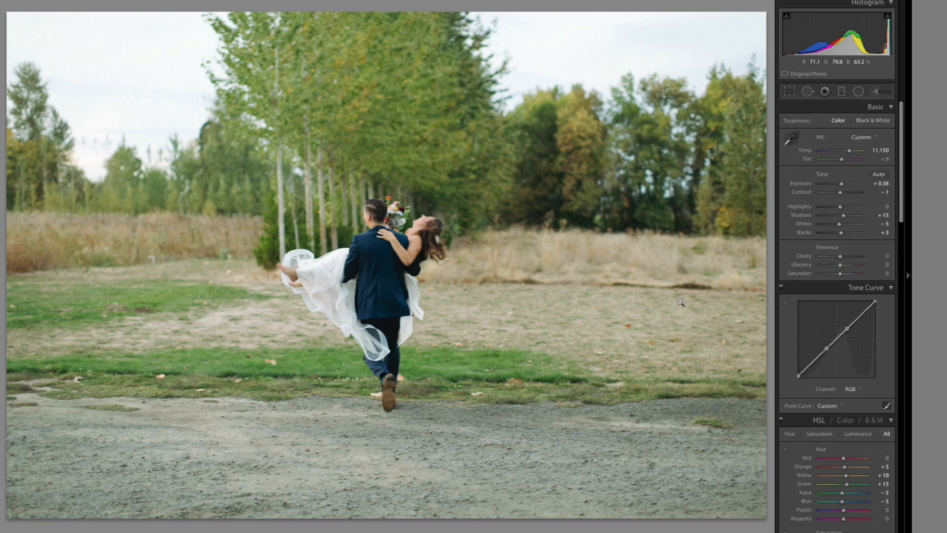
key("Right")
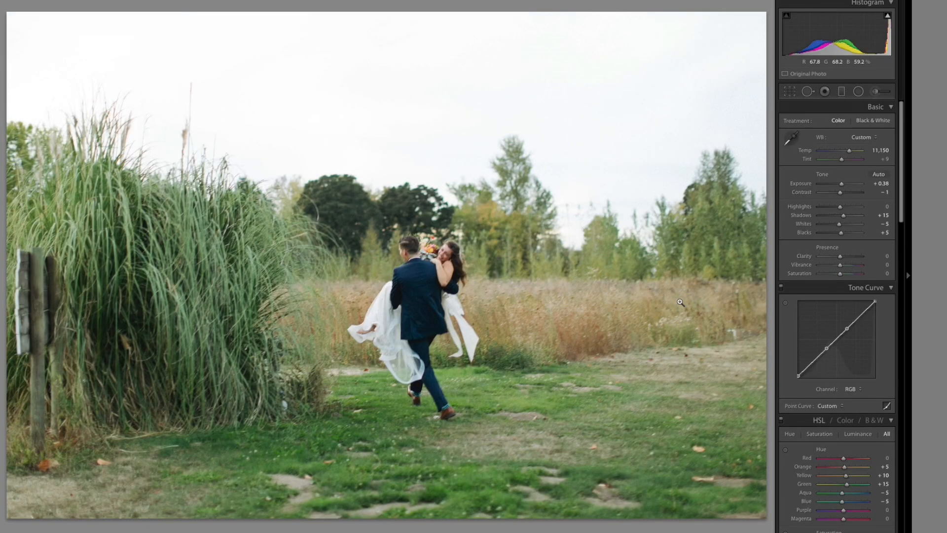
key("Right")
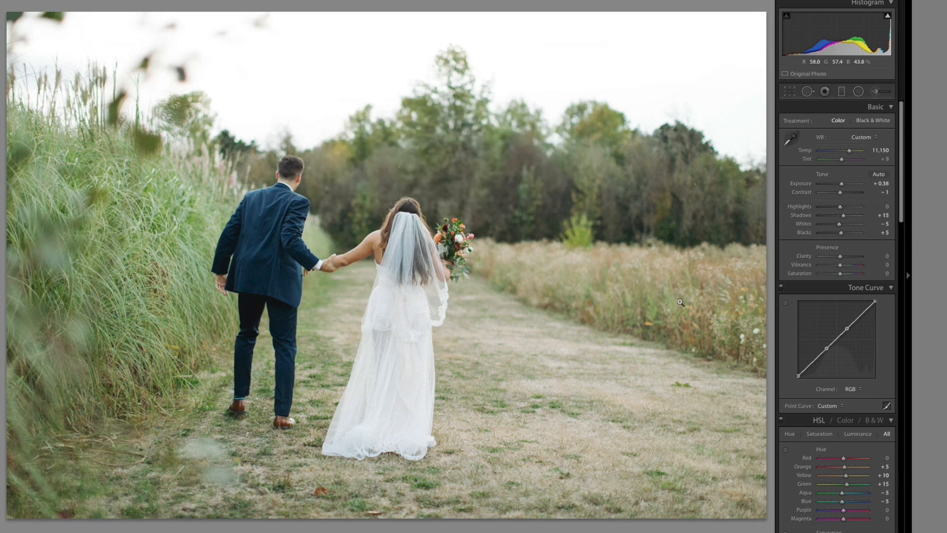
key("Right")
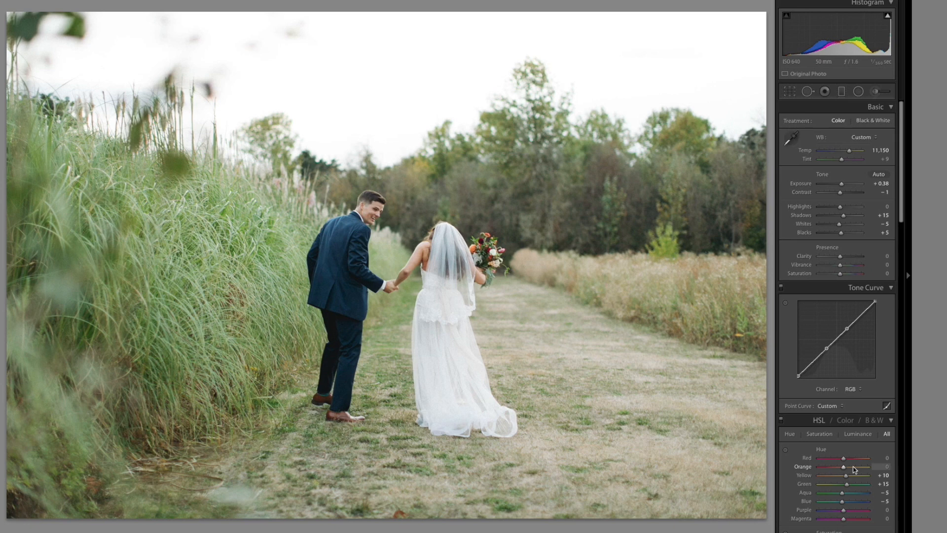
- Set the temperature to 11,750 and the exposure to +0.48 on the photo of the groom looking back
left_click_drag(846, 146, 845, 149)
key("Up")
key("Down")
key("Up")
key("Up")
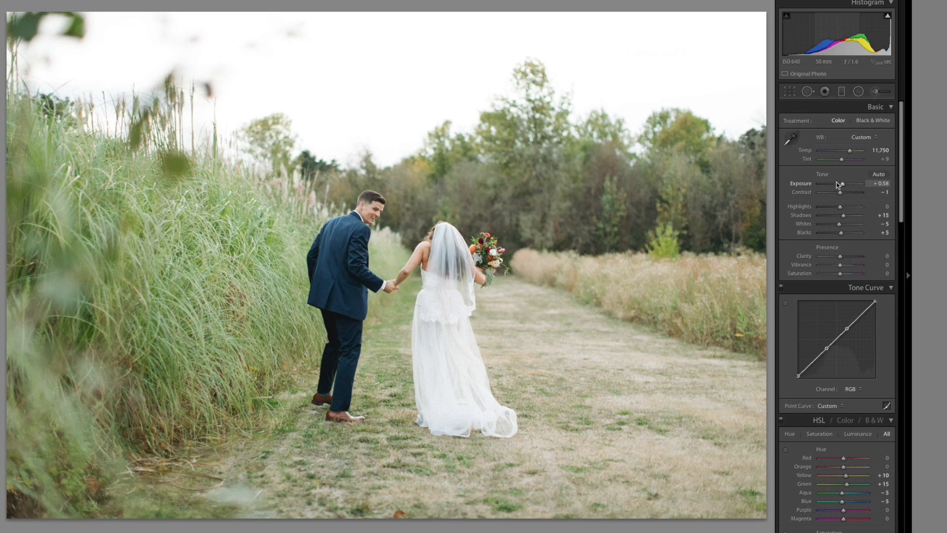
key("Down")
- Set the photo's shadows to +10 and its tint to +14
double_click(840, 216)
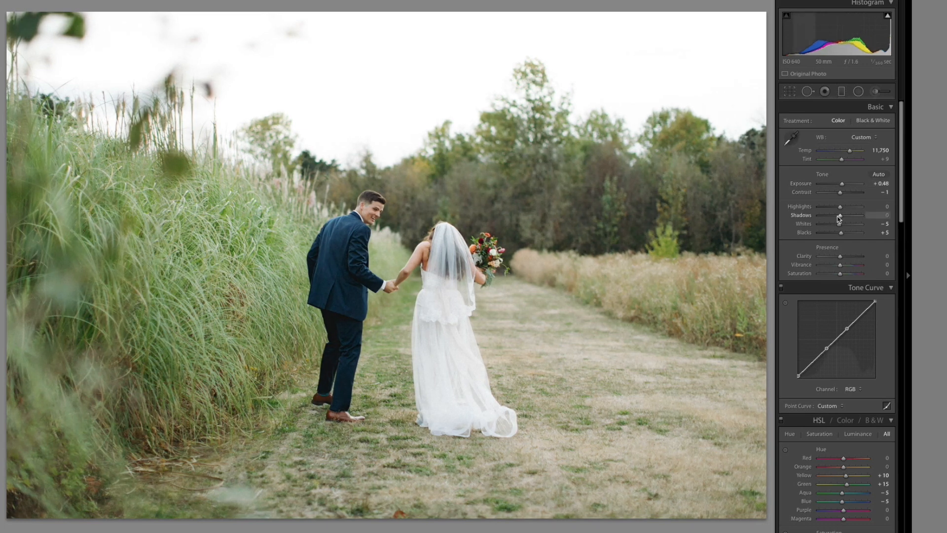
key("Up")
key("Up")
key("Up")
key("Down")
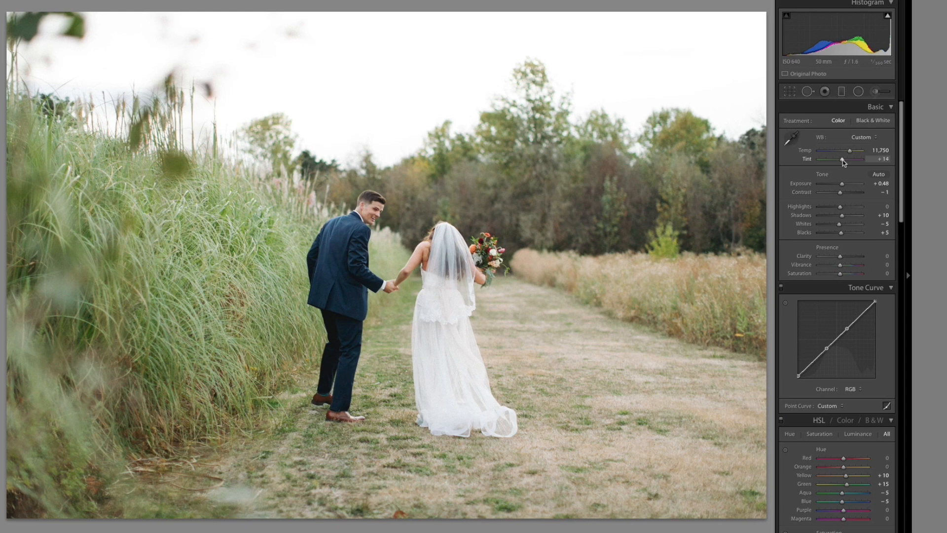
- Set the green hue to +5 in the HSL adjustments
scroll(843, 166, "down", 3)
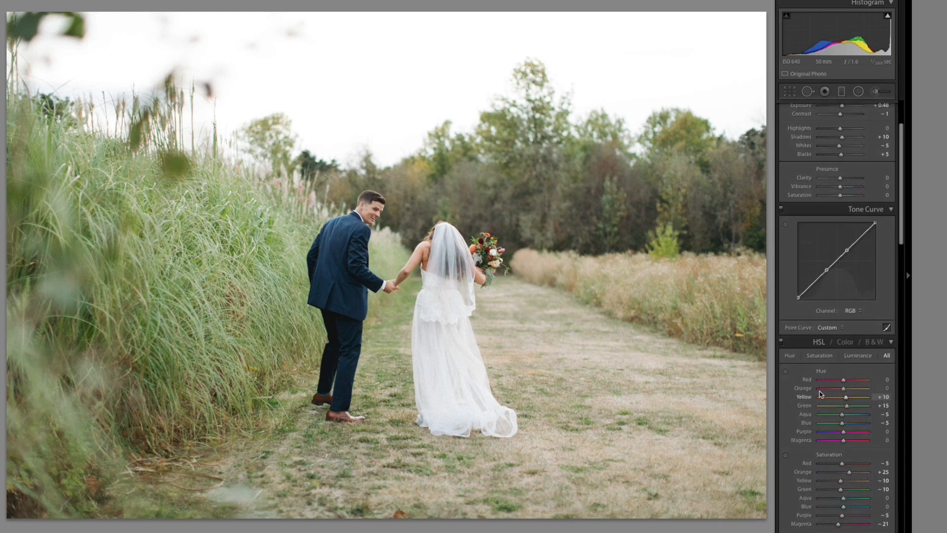
scroll(819, 333, "down", 4)
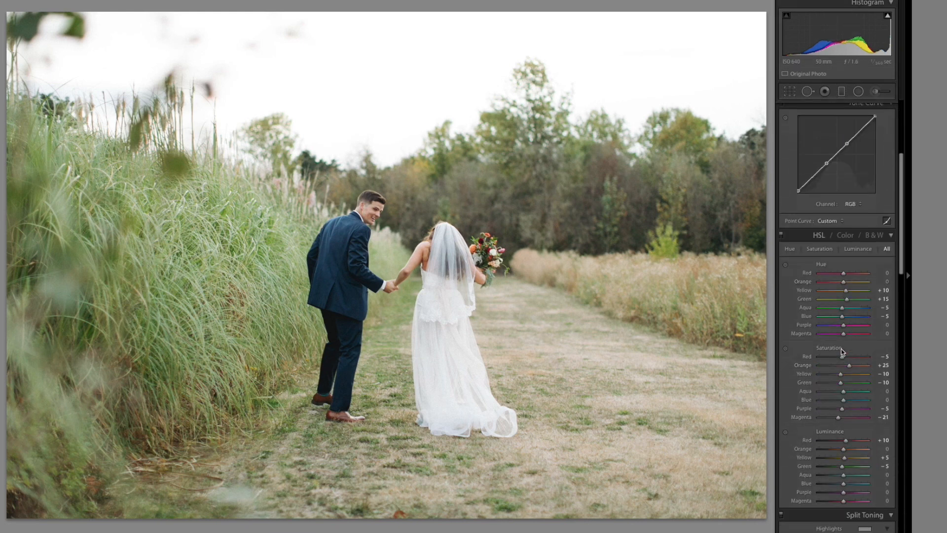
double_click(847, 300)
scroll(846, 302, "up", 7)
- Take the photos of the groom carrying the bride out of the selection and synchronize the current settings to the remaining portraits
mouse_move(404, 531)
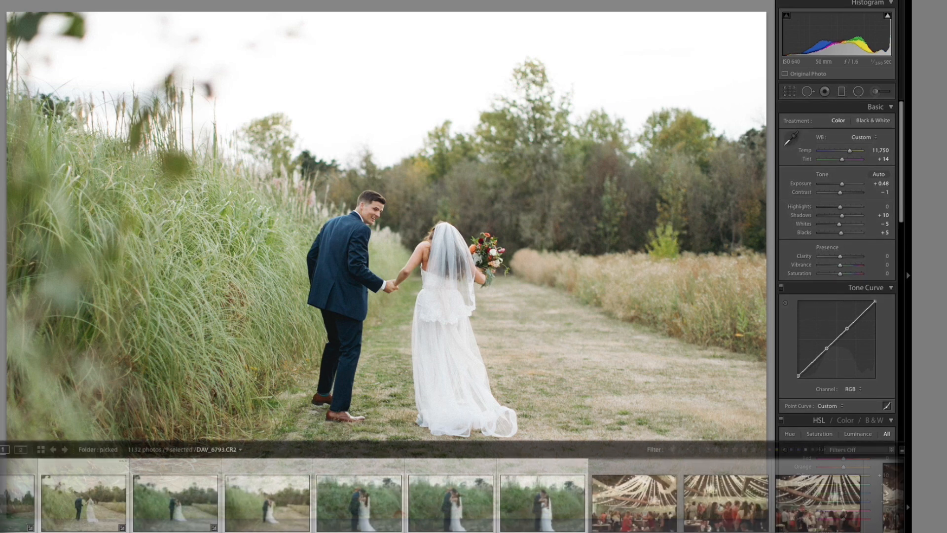
scroll(213, 513, "up", 3)
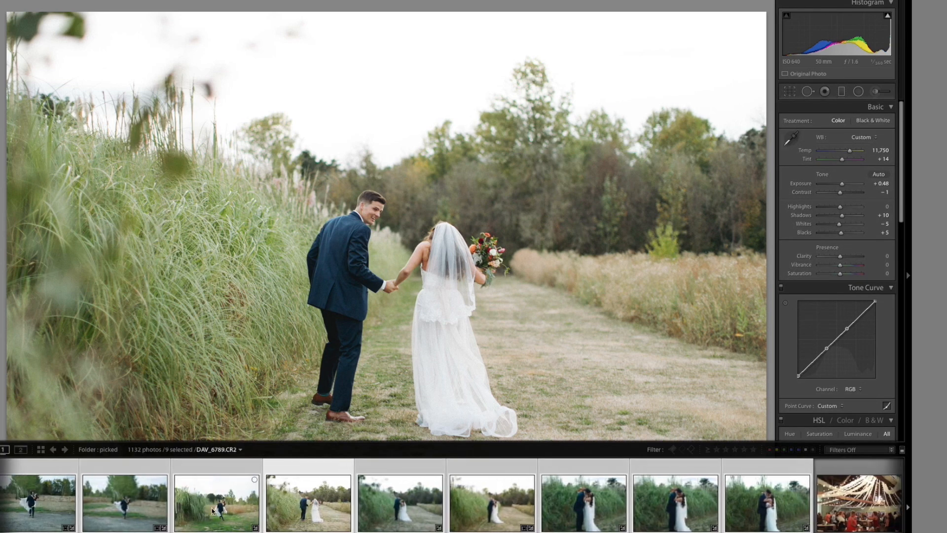
left_click(98, 504, "super")
left_click(33, 501, "super")
scroll(33, 500, "up", 3)
scroll(32, 500, "down", 3)
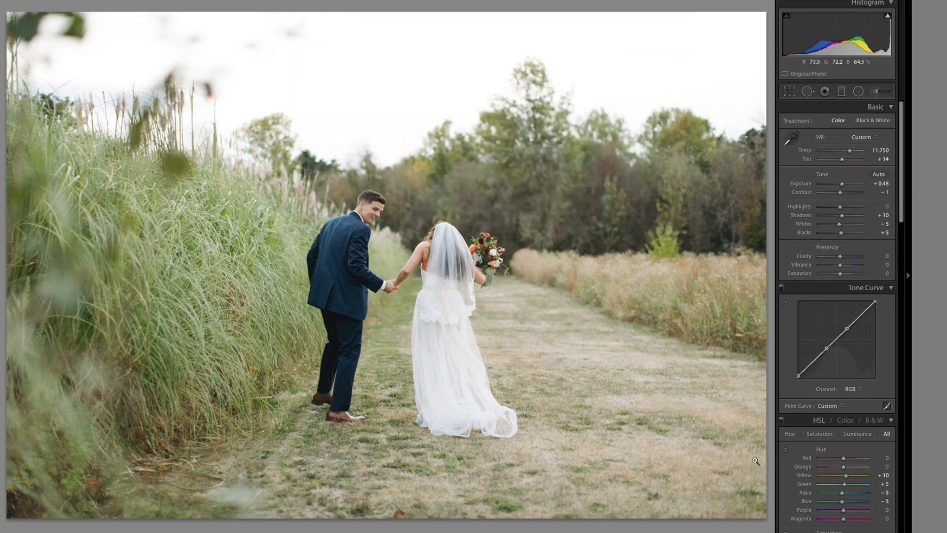
- Go to the distant photo of the couple kissing beside the tall grass and set its exposure to +1.06
key("Right")
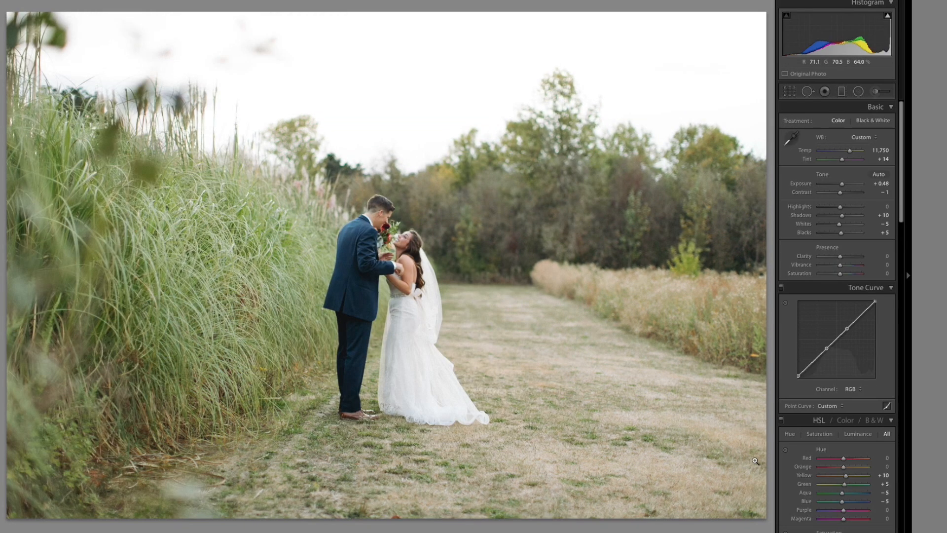
key("Right")
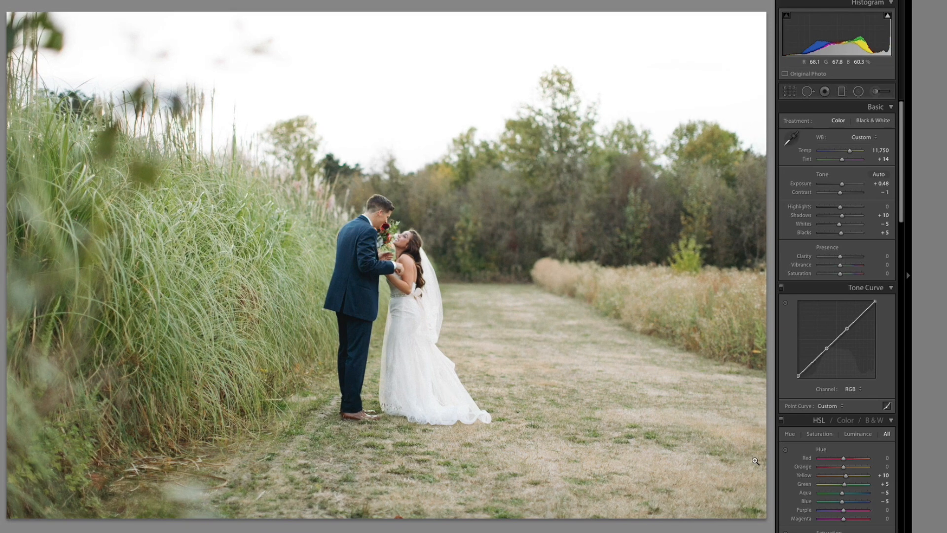
key("Right")
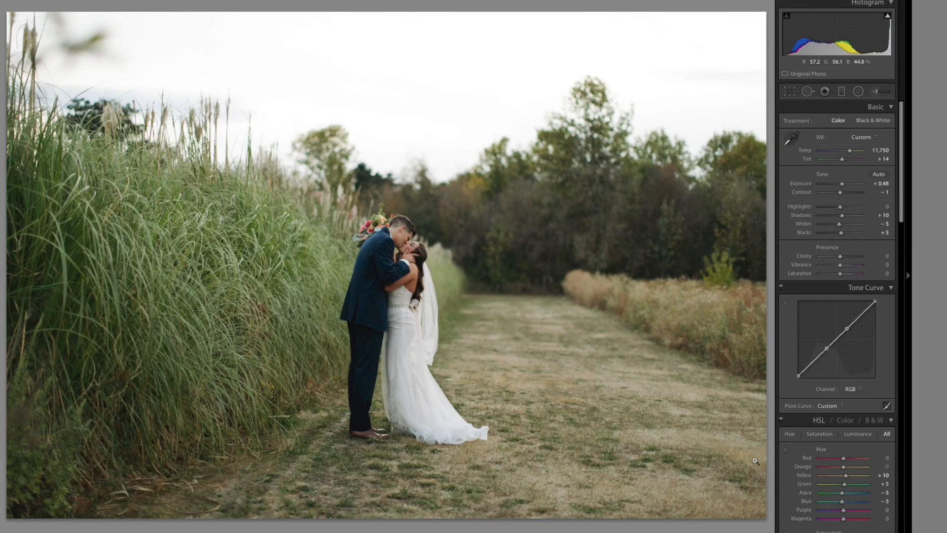
key("equal")
key("equal")
key("equal")
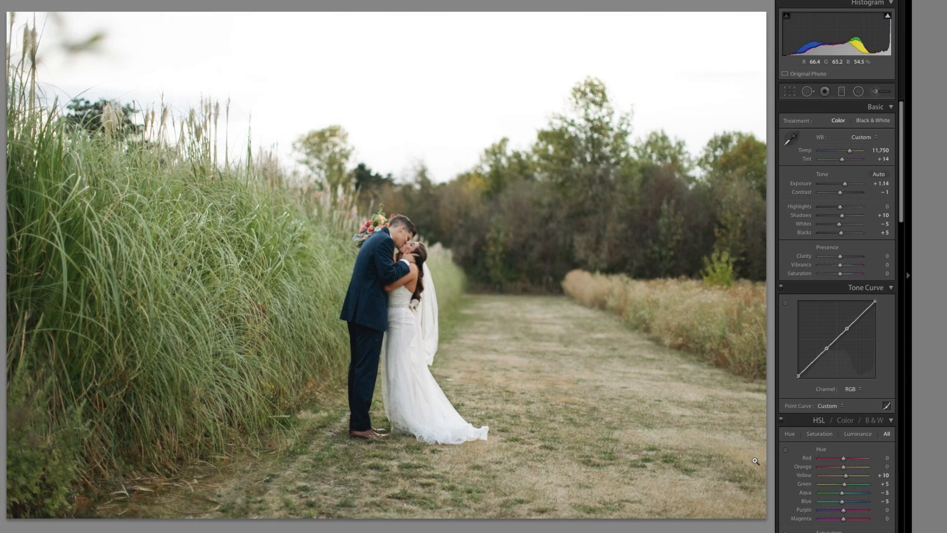
key("minus")
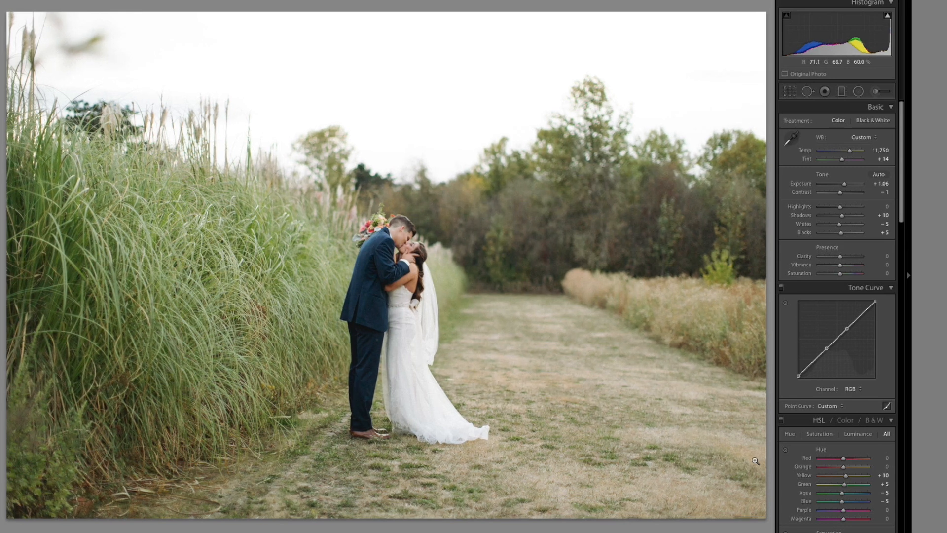
- Go through the closer photos of the couple kissing and slightly raise the exposure of the last one
key("Right")
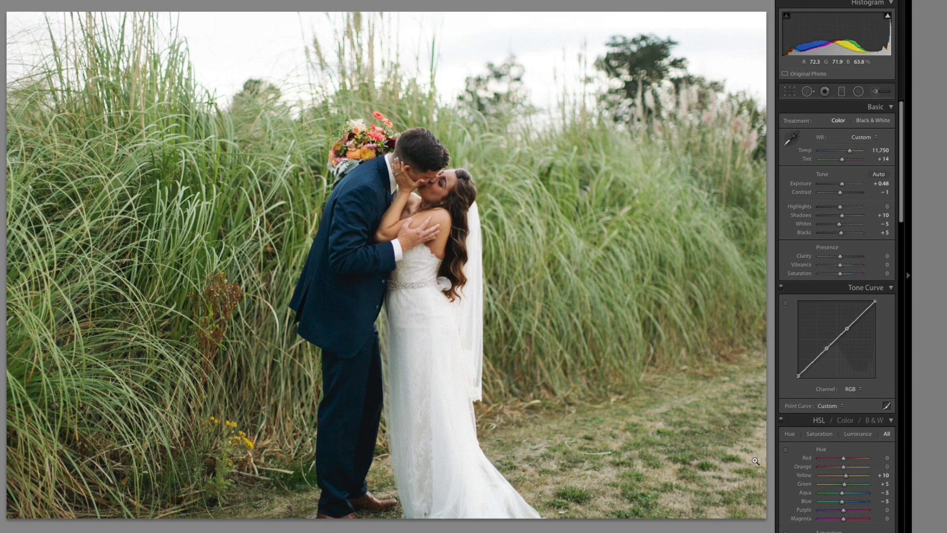
key("Delete")
key("Escape")
key("Right")
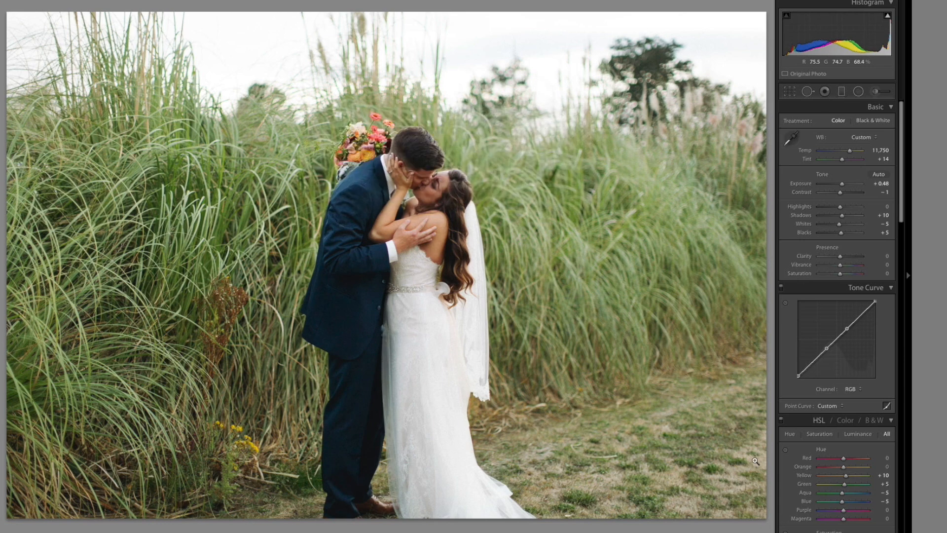
key("Right")
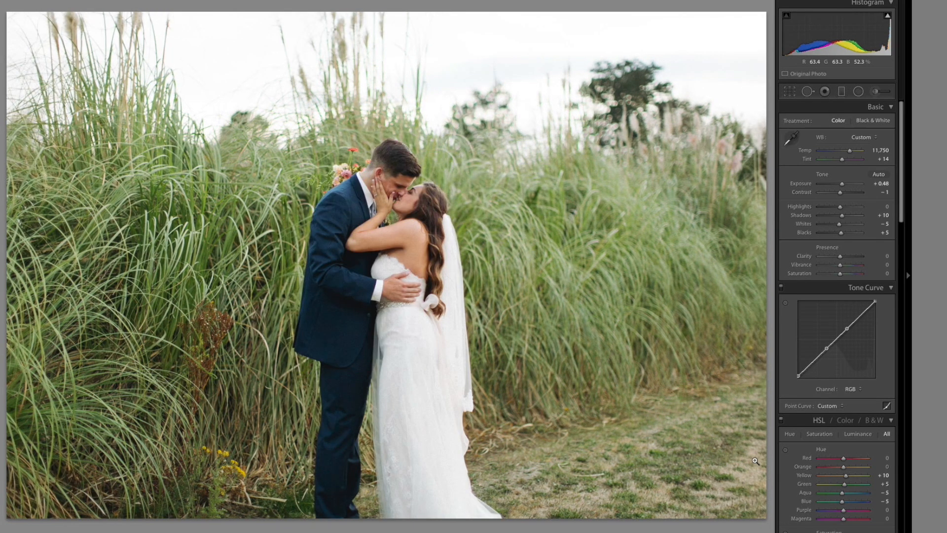
key("equal")
key("Right")
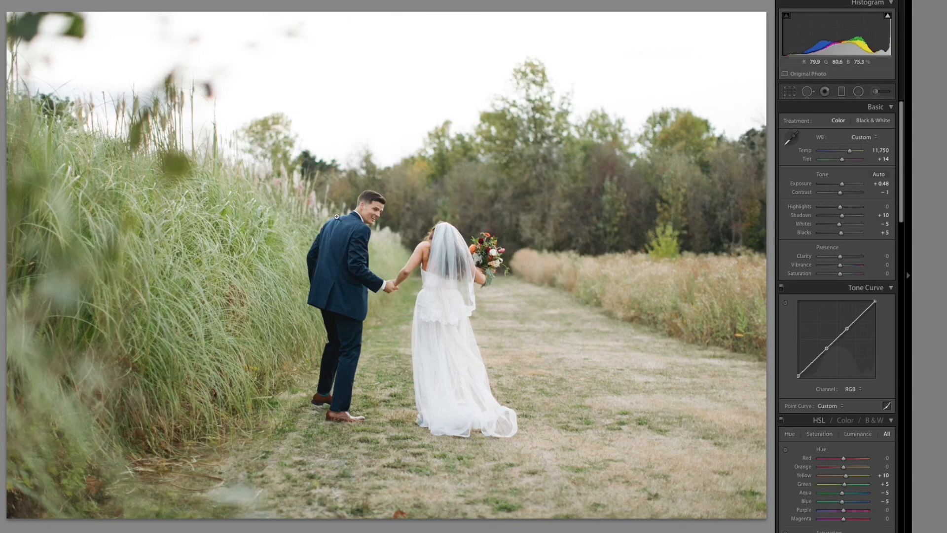
- Compare the edited photo of the couple walking hand in hand with its before view and examine its HSL settings
mouse_move(541, 529)
scroll(802, 259, "down", 4)
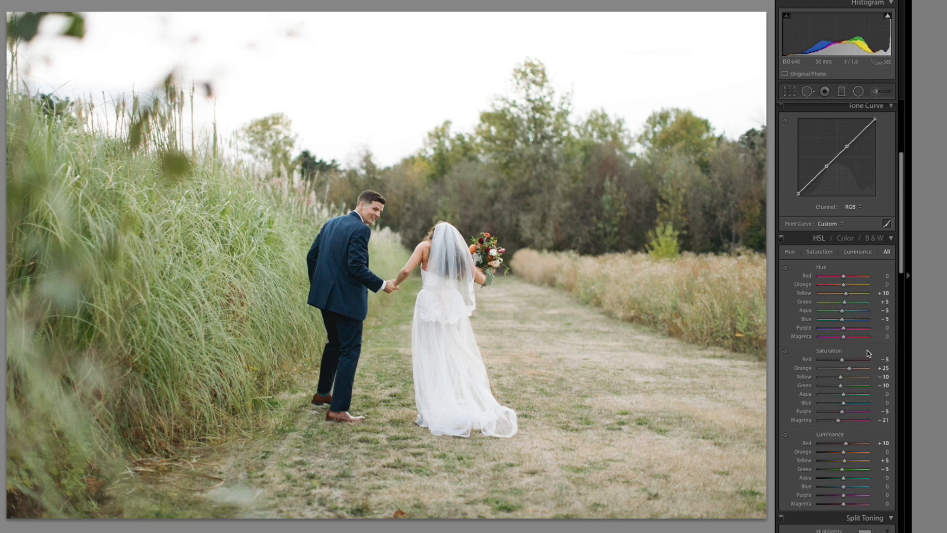
key("backslash")
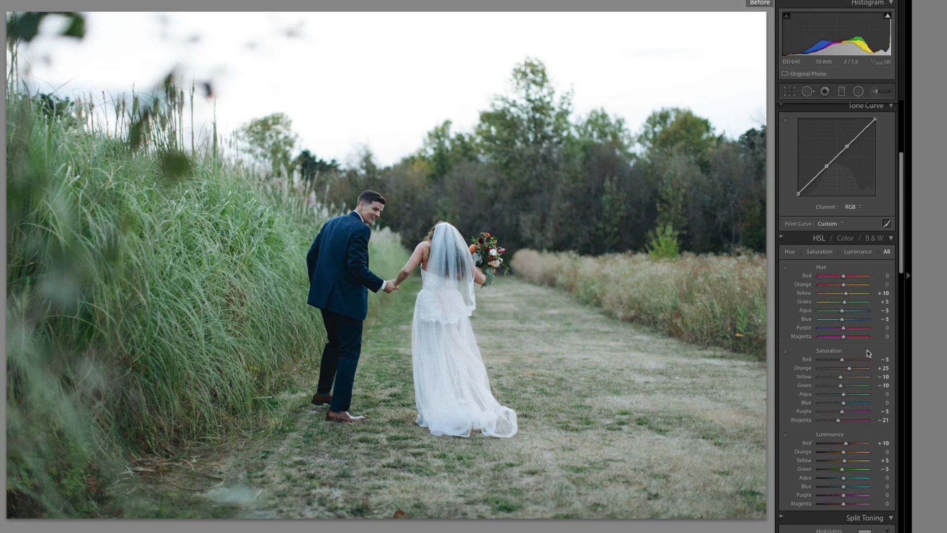
key("backslash")
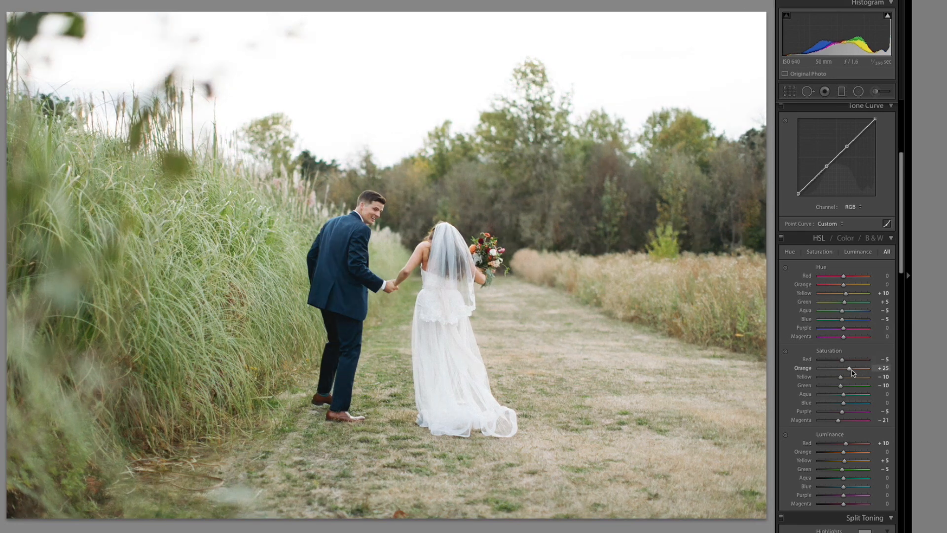
- Set the orange saturation of the walking couple photo to +30 and move on through the neighbouring shots to the reception hall photo
key("Up")
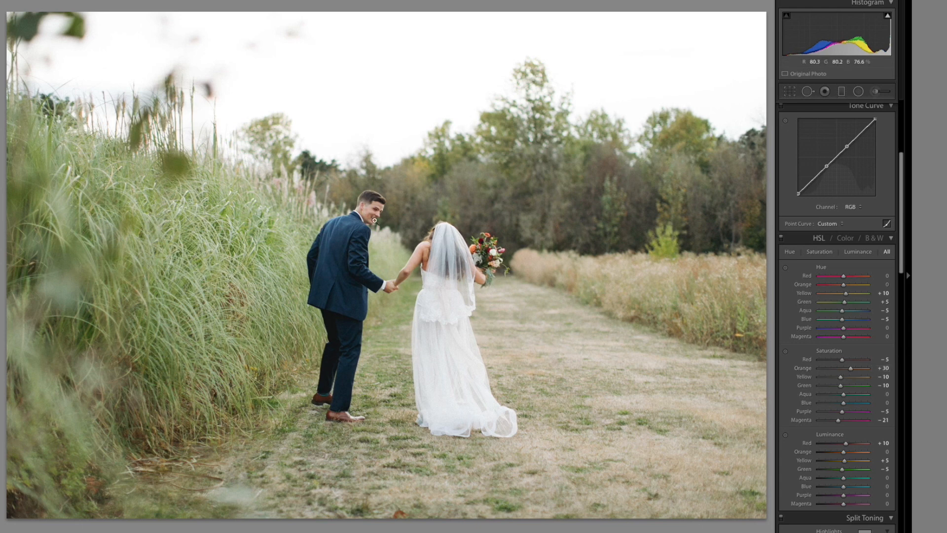
mouse_move(444, 531)
scroll(518, 505, "right", 4)
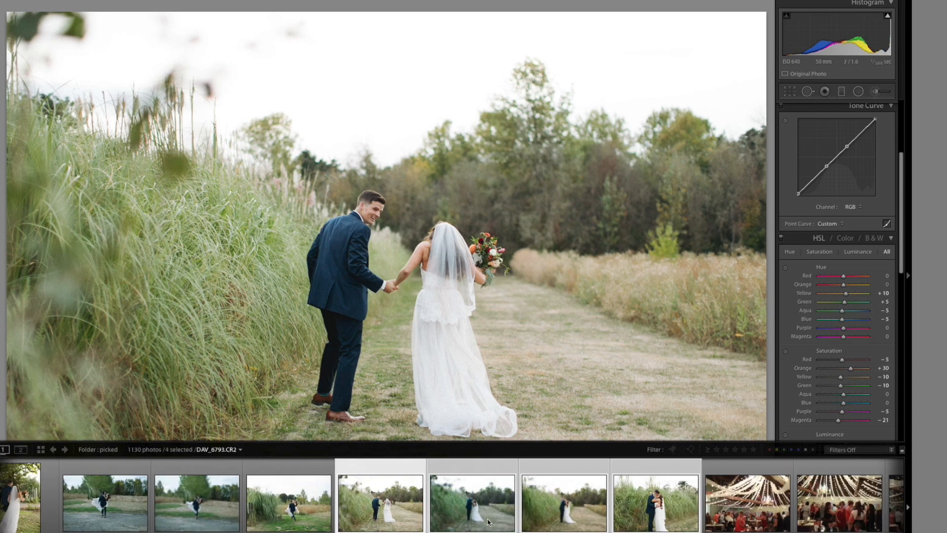
left_click(567, 504)
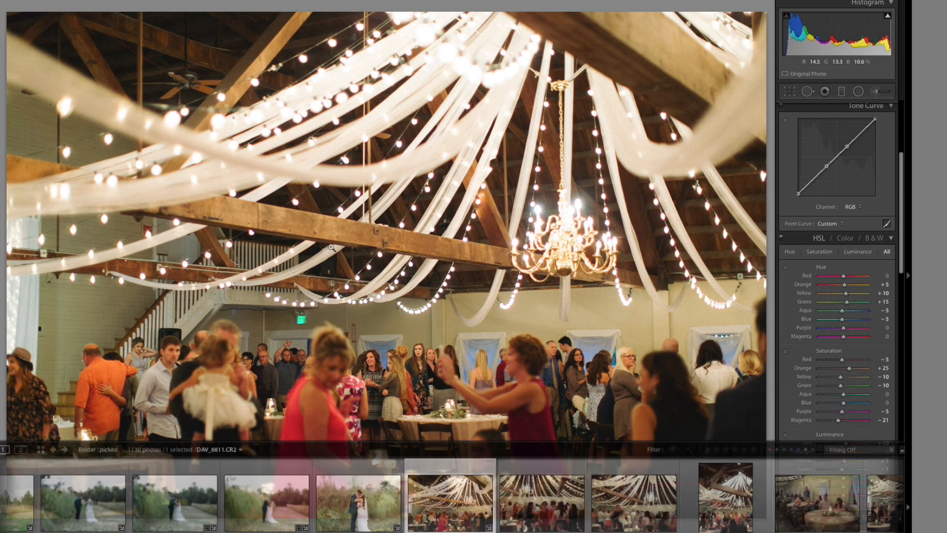
- Sample neutral targets on the white ceiling drapes with the white balance selector, giving temperature 2,050 and tint -4
key("w")
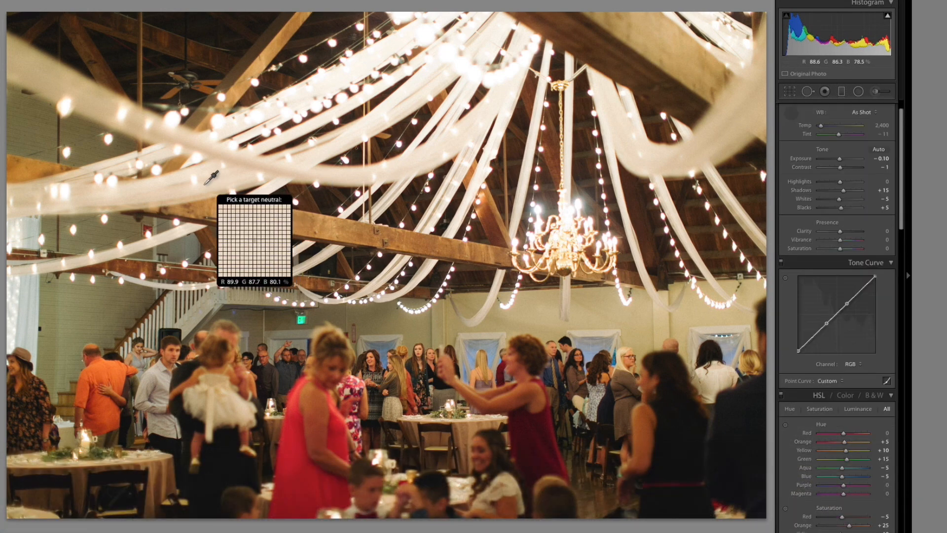
key("w")
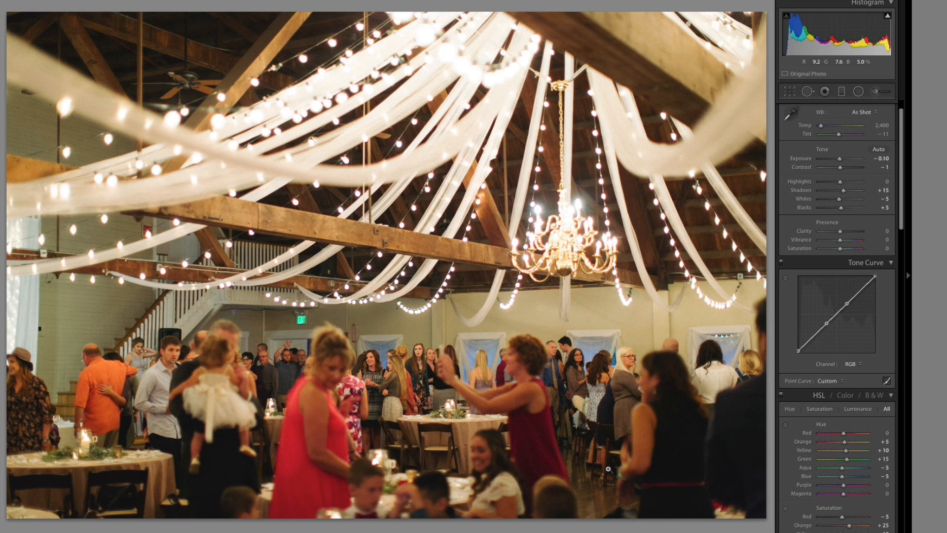
scroll(814, 146, "up", 2)
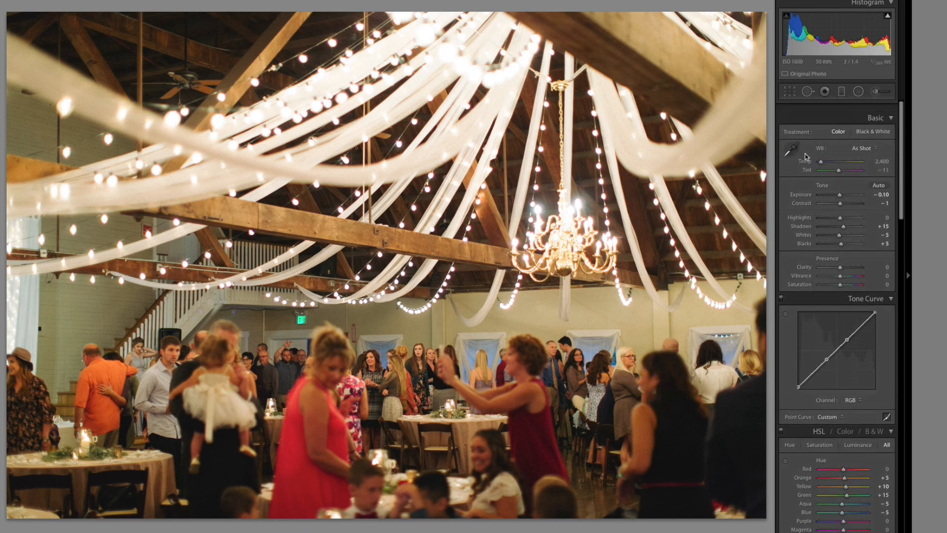
left_click(795, 139)
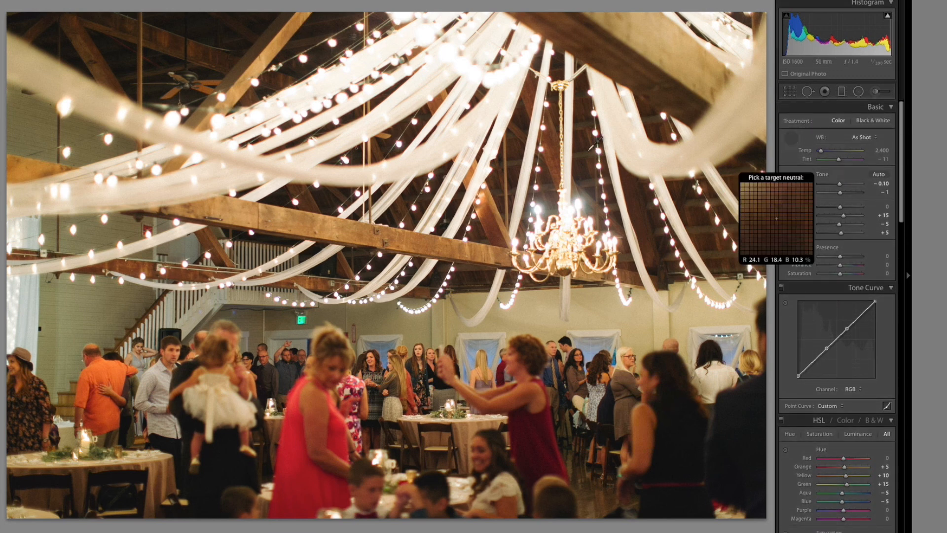
left_click(629, 139)
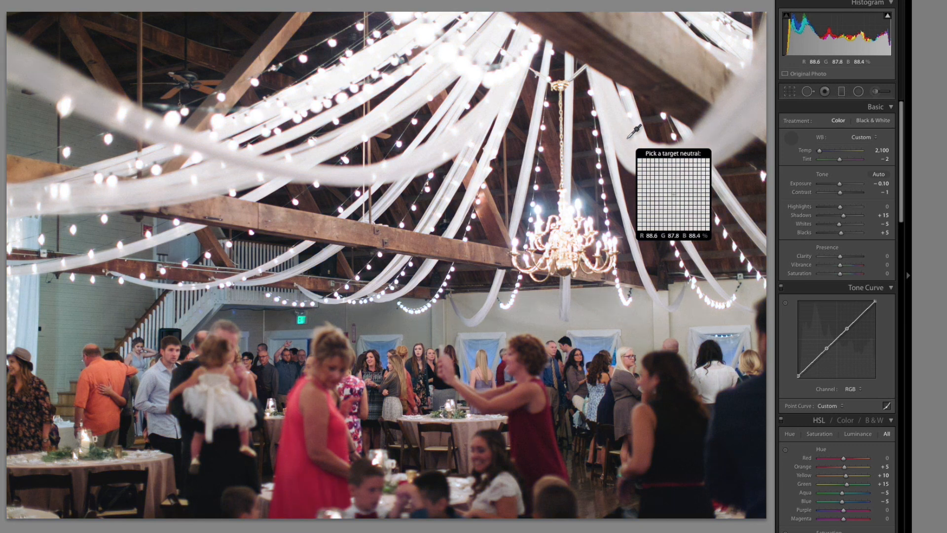
left_click(544, 313)
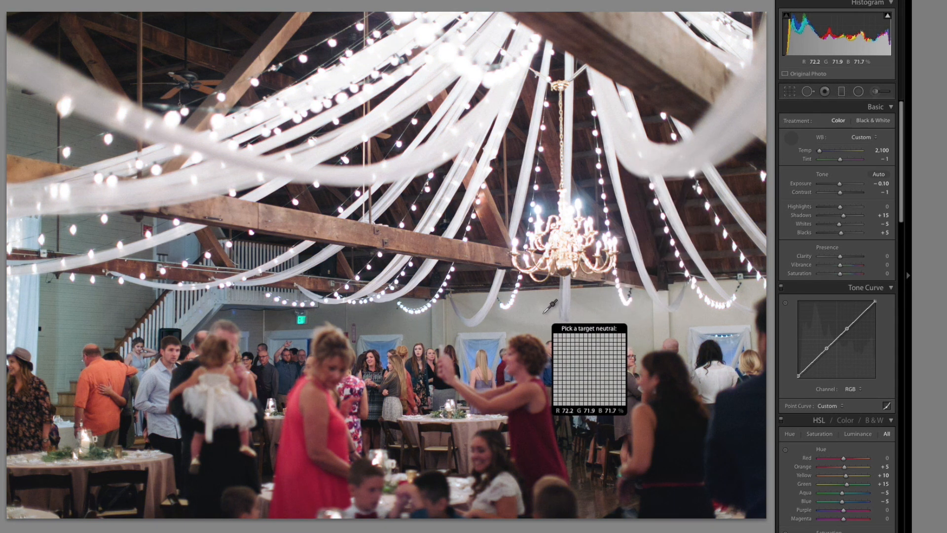
left_click(223, 403)
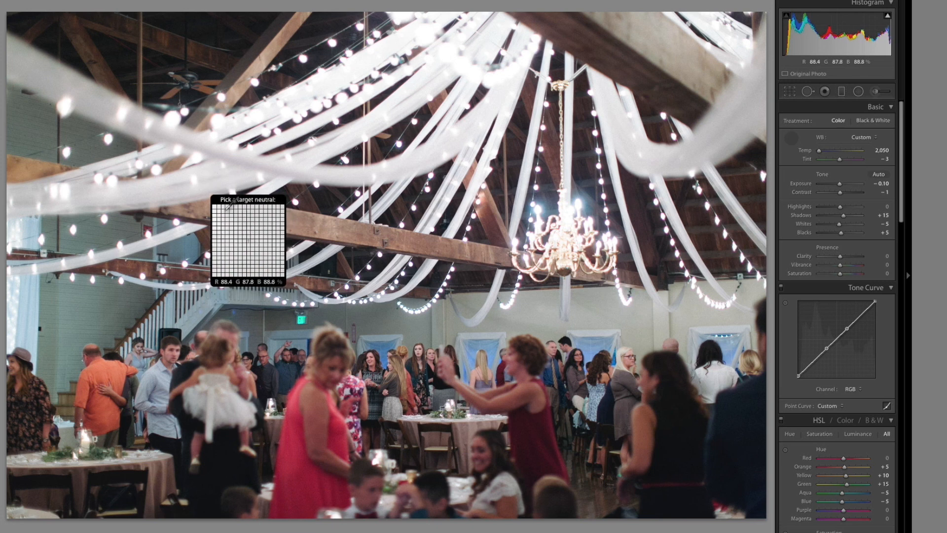
left_click(229, 202)
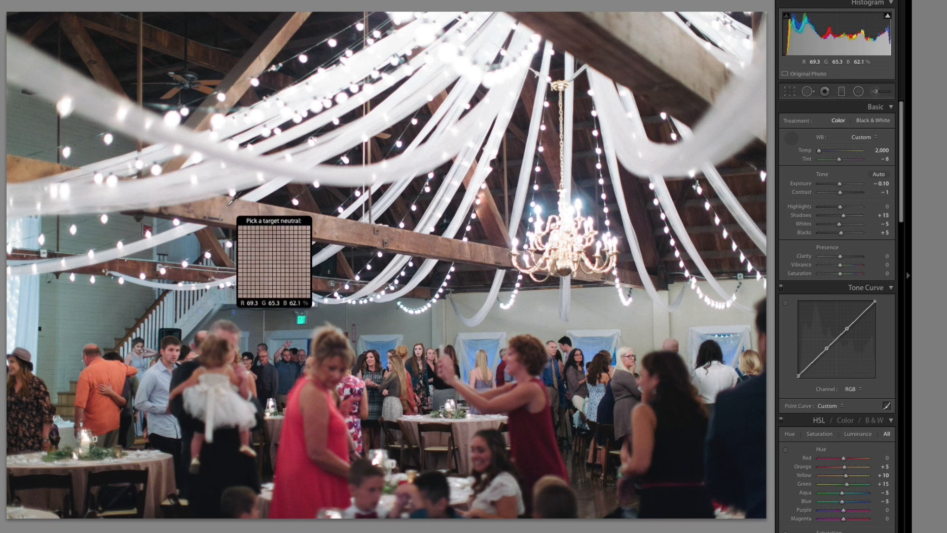
left_click(200, 191)
key("Escape")
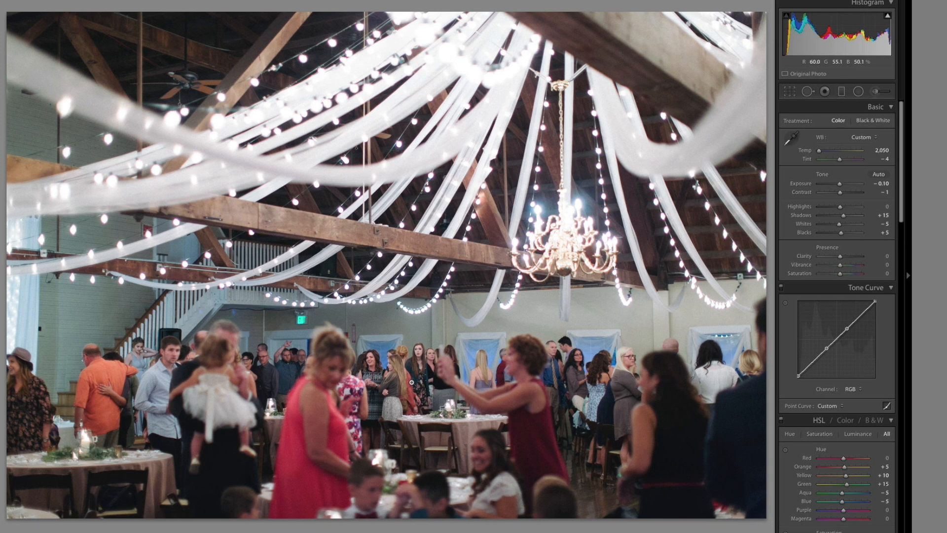
- Fine-tune the reception photo's color temperature to 2,250
scroll(827, 155, "up", 1)
scroll(828, 155, "down", 1)
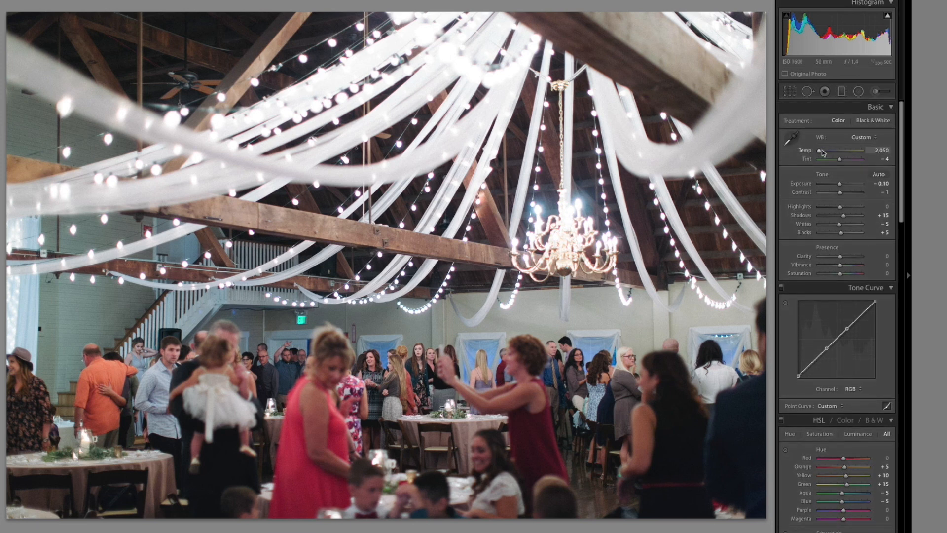
key("Up")
key("Up")
key("Up")
key("Up")
key("Up")
key("Up")
key("Up")
key("Up")
key("Up")
key("Up")
key("Down")
key("Down")
key("Down")
key("Down")
key("Down")
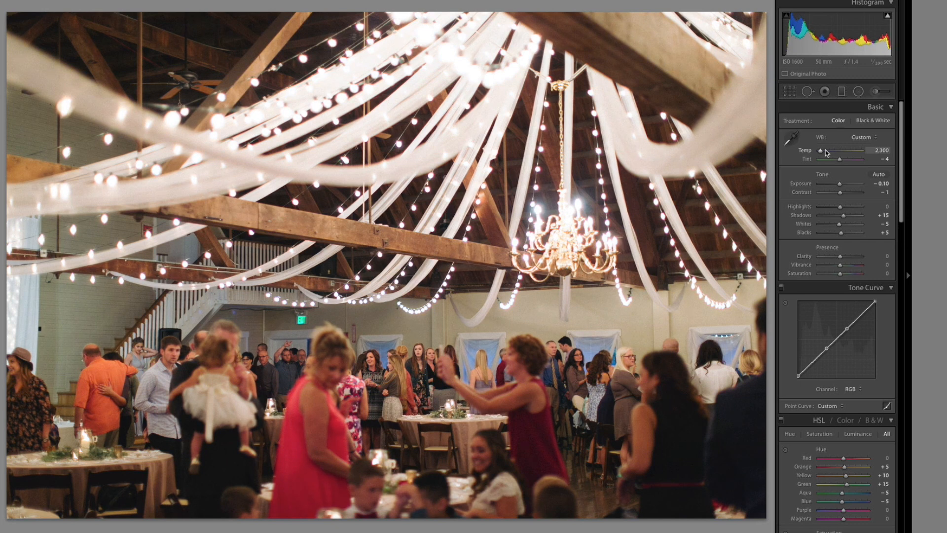
key("Down")
key("Up")
key("Up")
key("Up")
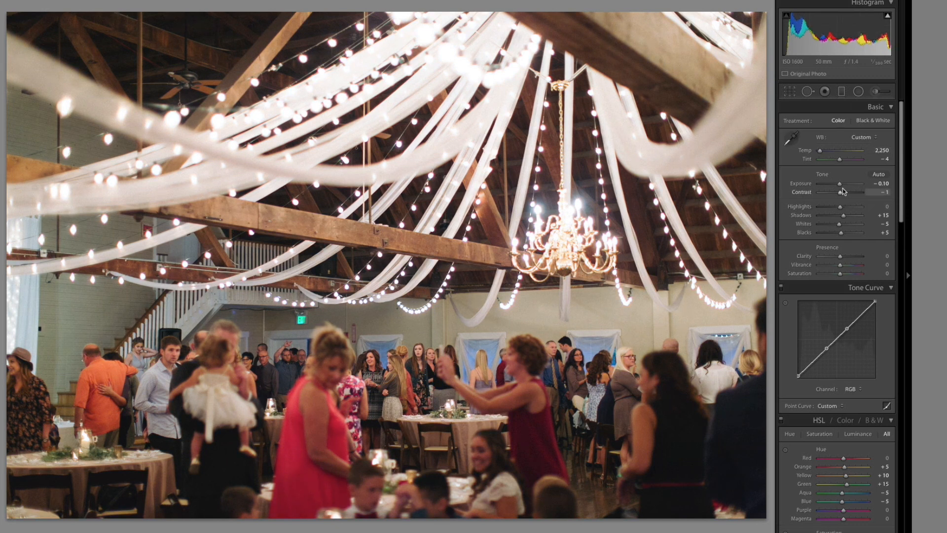
- Set the reception photo's exposure to +0.50, shadows to 0 and orange hue to +10
key("Up")
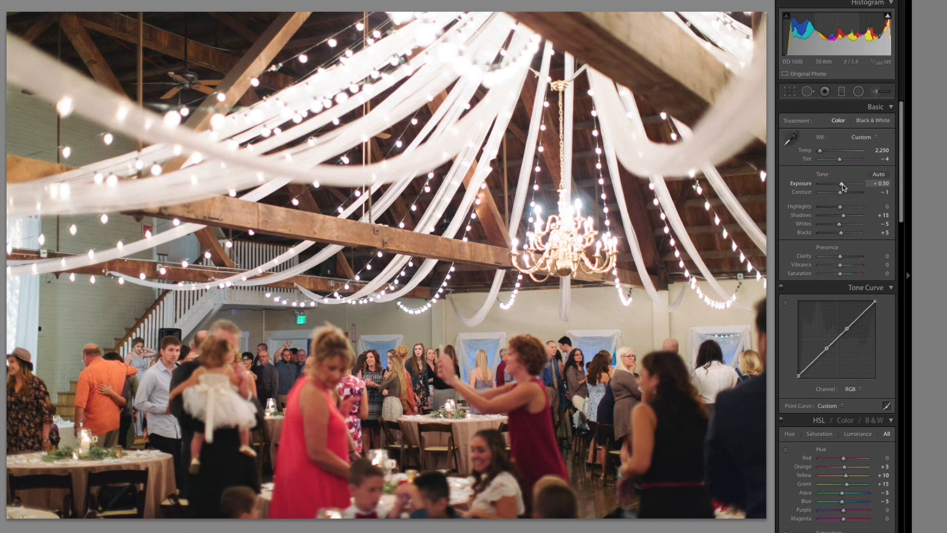
key("Up")
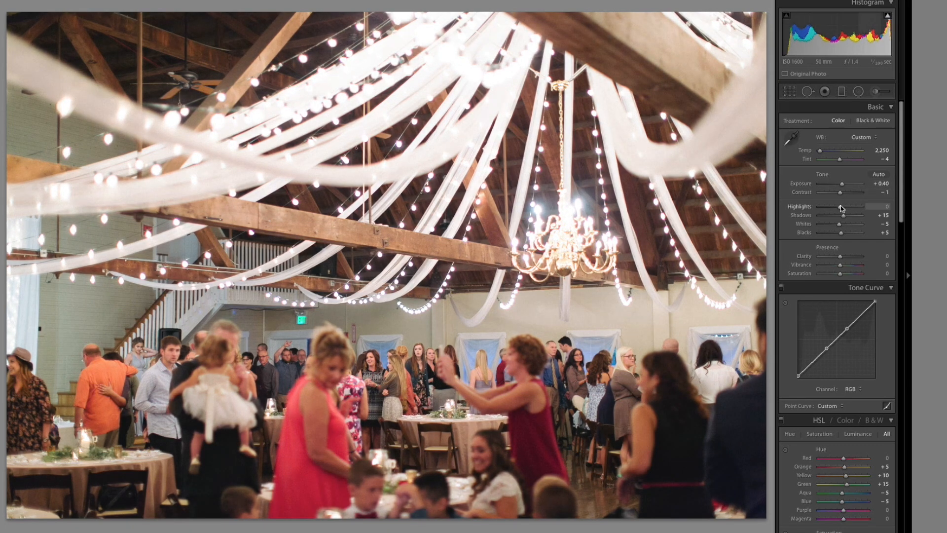
key("Down")
key("Down")
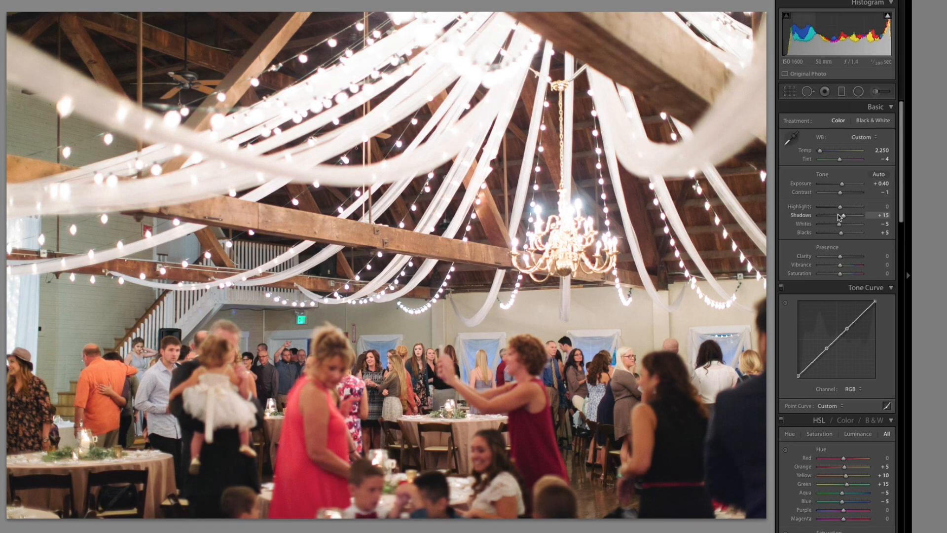
key("Down")
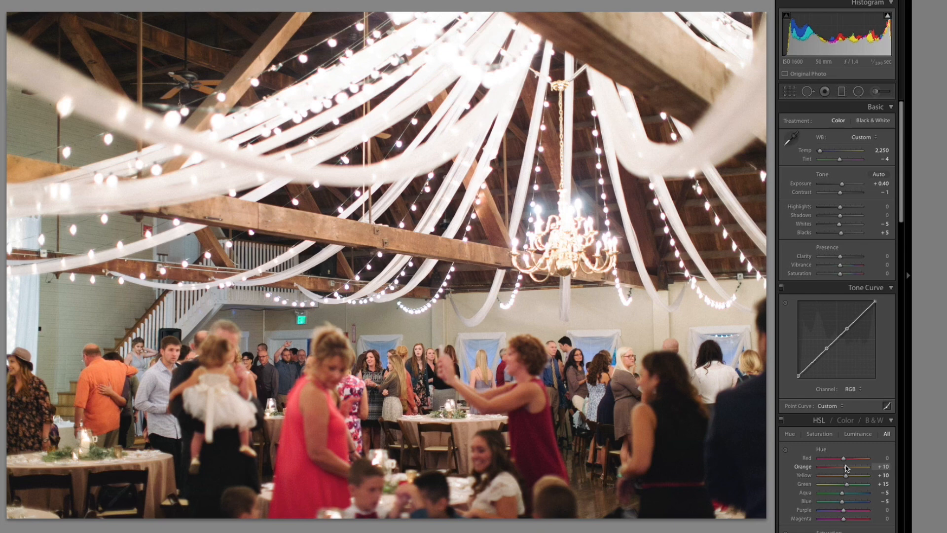
key("Up")
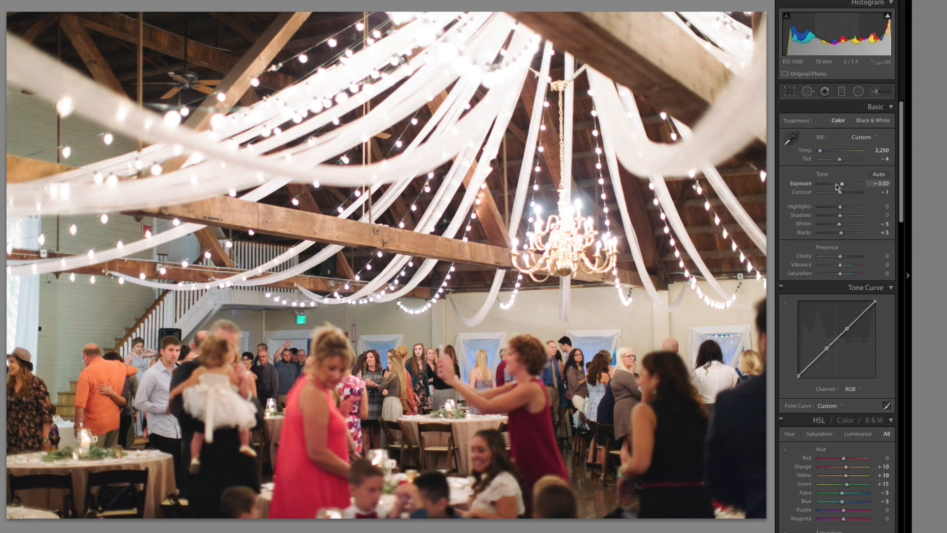
- Extend the selection from the reception hall photo to the group shot before the first dance and synchronize the settings to all of them
mouse_move(582, 527)
scroll(579, 504, "right", 10)
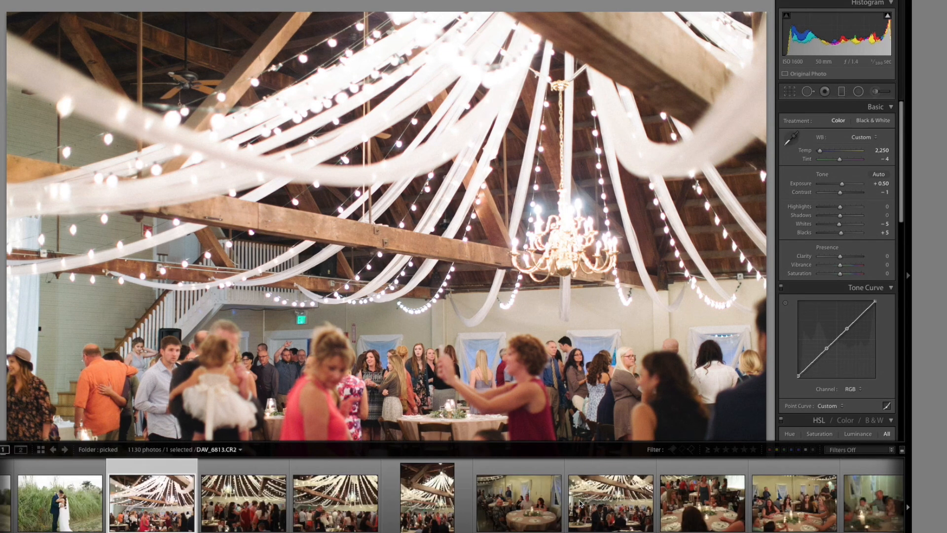
scroll(579, 504, "right", 10)
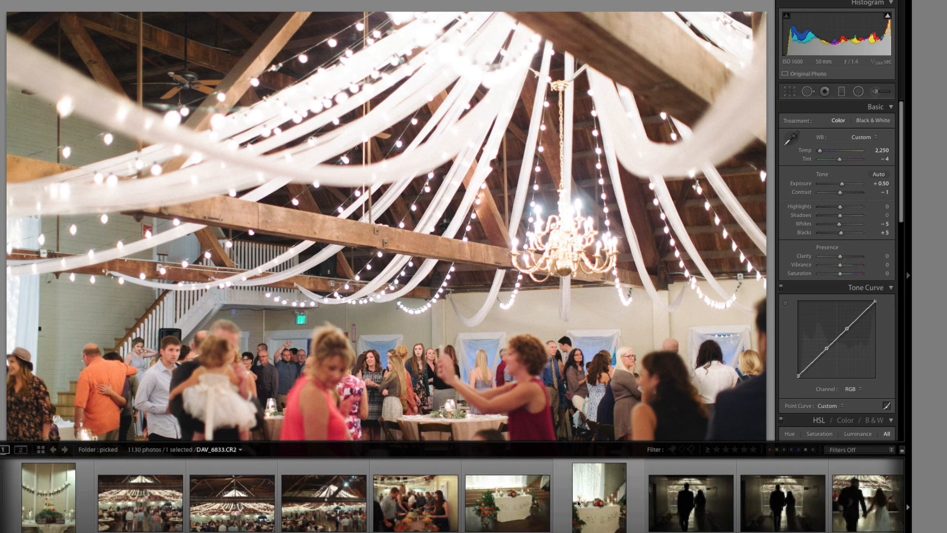
scroll(580, 504, "right", 10)
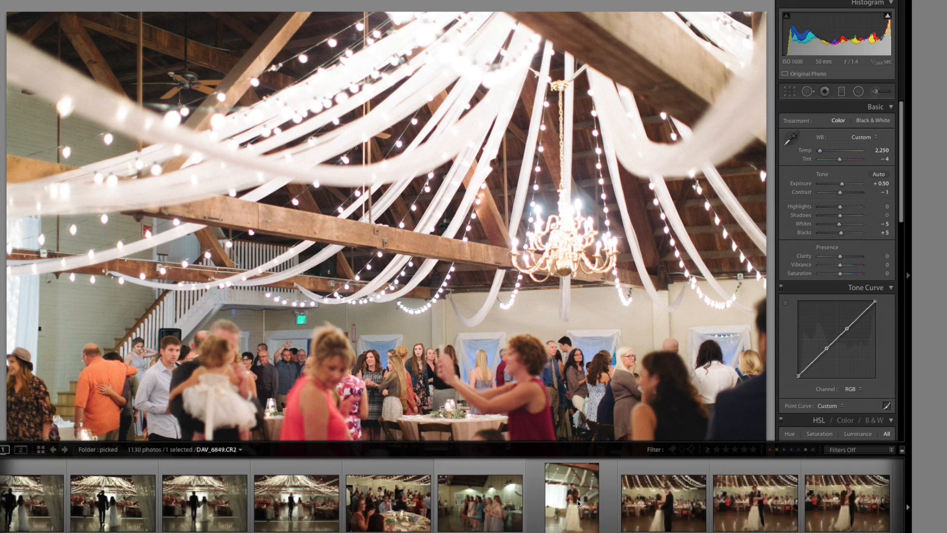
scroll(580, 503, "right", 10)
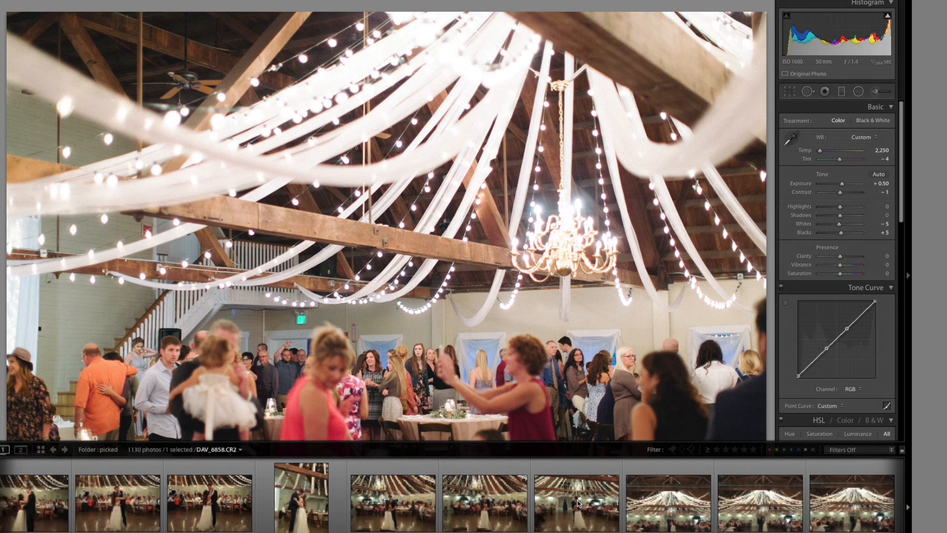
scroll(580, 504, "right", 10)
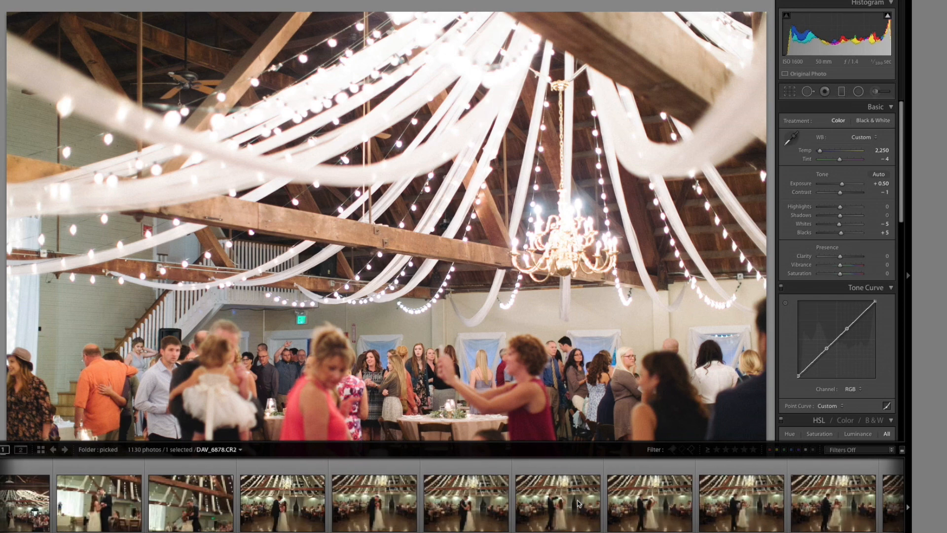
scroll(580, 504, "right", 10)
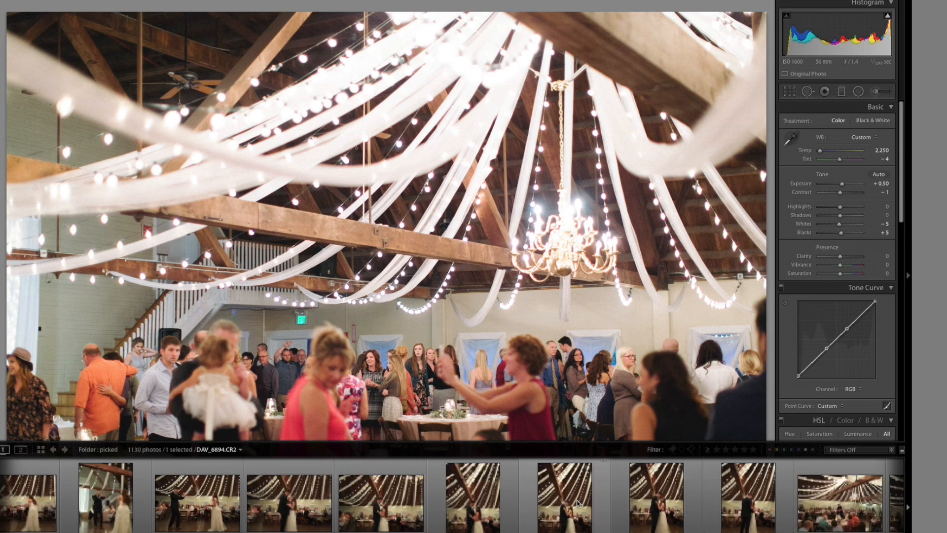
scroll(575, 502, "left", 10)
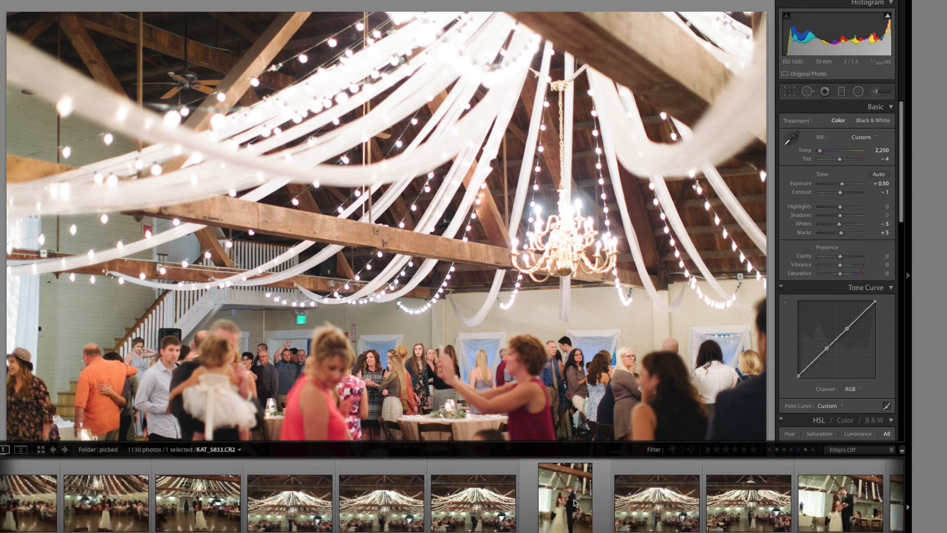
scroll(574, 503, "left", 8)
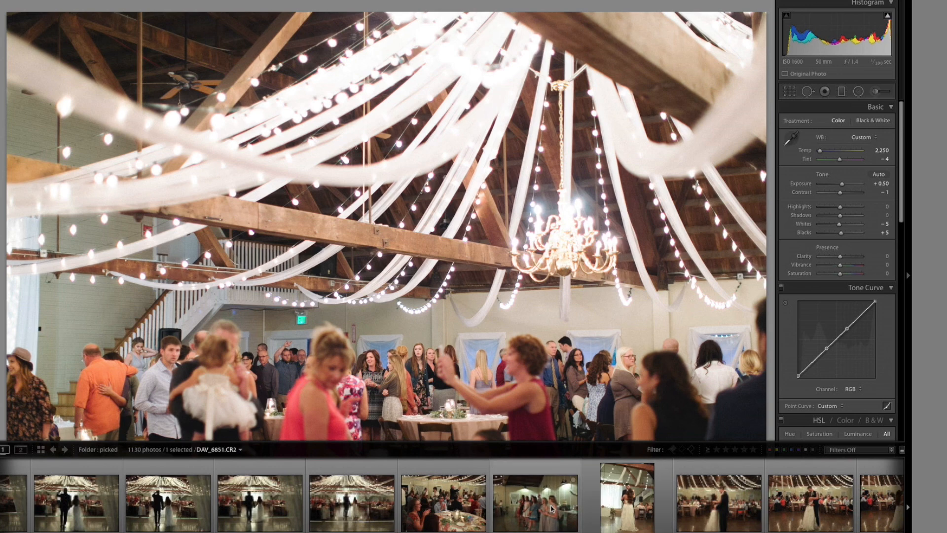
left_click(547, 509, "shift")
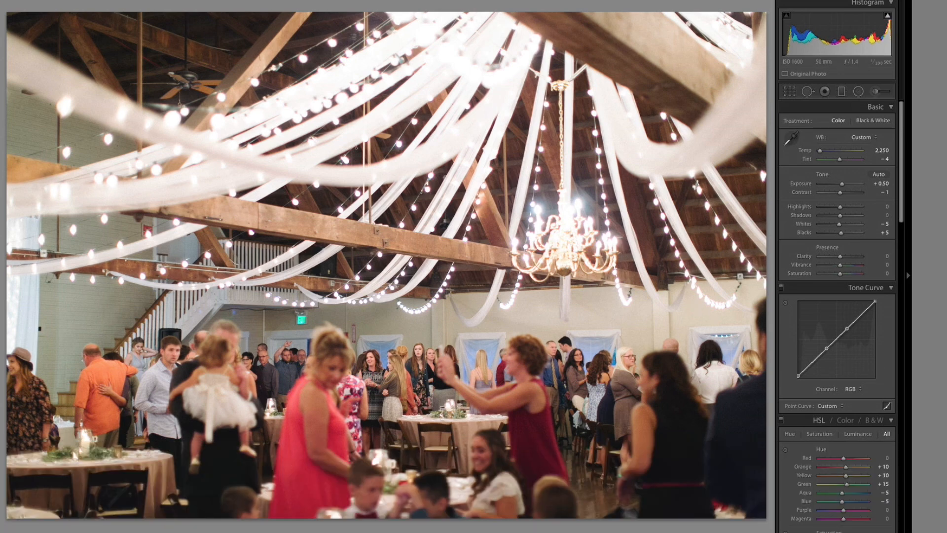
key("super+shift+s")
key("Return")
- Review the synchronized reception photos one by one up to the guests at the round table, opening and cancelling the delete prompt on each
key("Right")
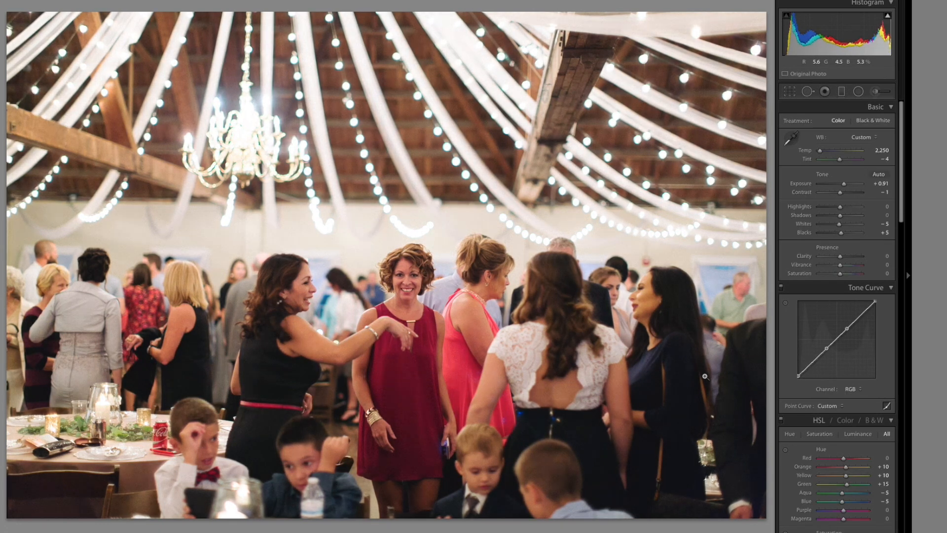
key("Delete")
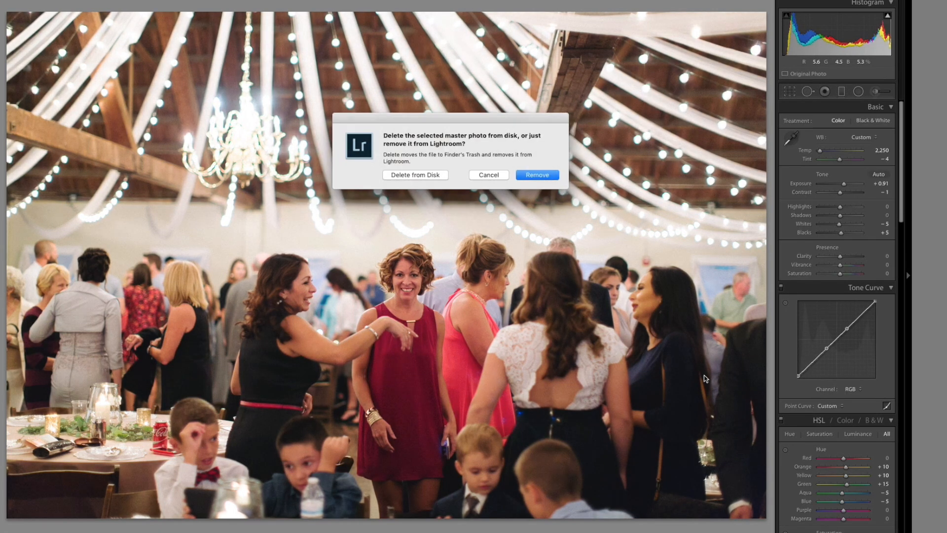
key("Escape")
key("Right")
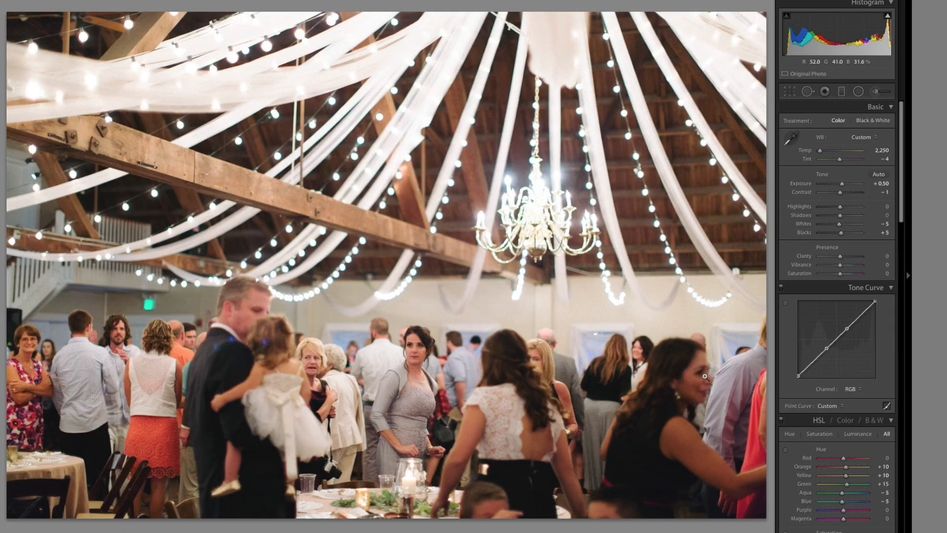
key("Delete")
key("Escape")
key("Right")
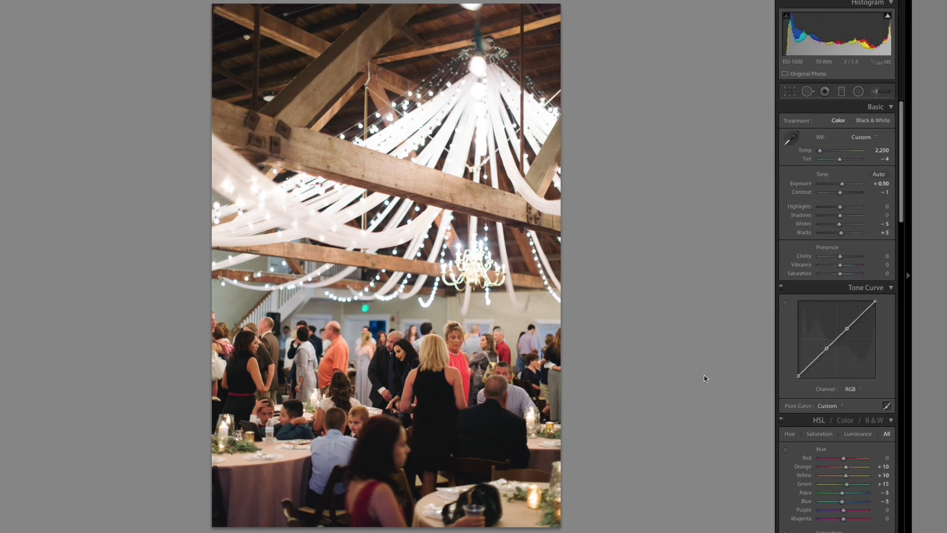
mouse_move(661, 532)
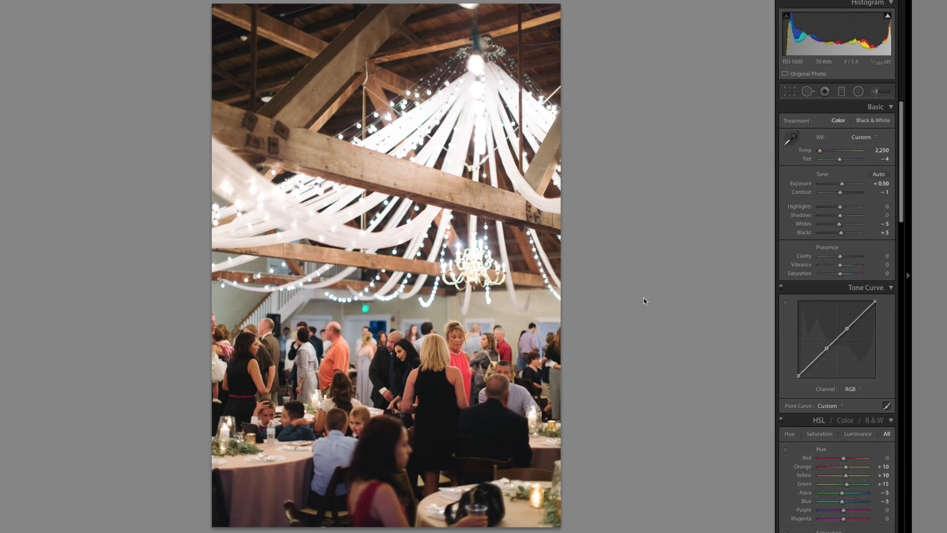
key("Delete")
key("Escape")
key("Right")
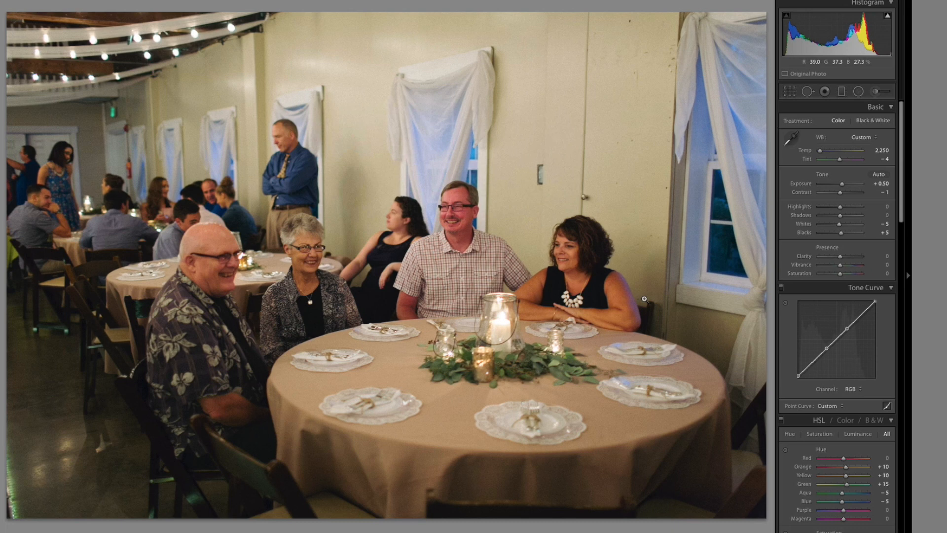
- Raise the exposure of the photo of the guests at the round table to +0.98
key("equal")
key("equal")
key("equal")
key("equal")
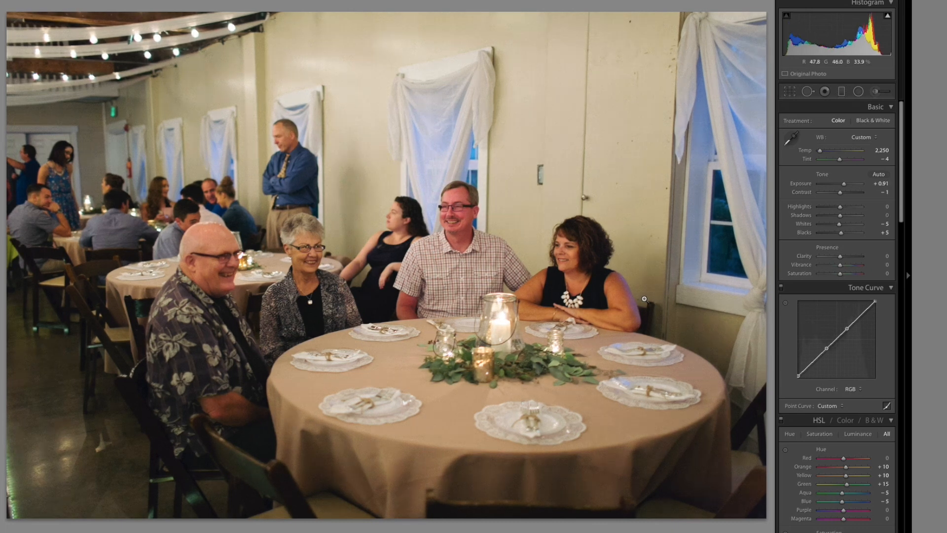
key("equal")
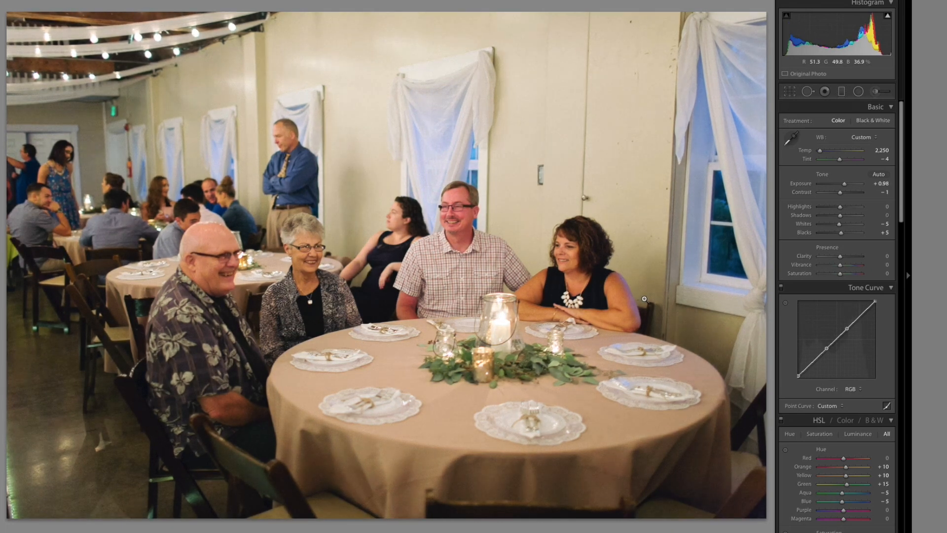
- Try the Erik BW preset on the round-table photo, apply DAVID BW instead, and raise the exposure to +2.32
mouse_move(2, 187)
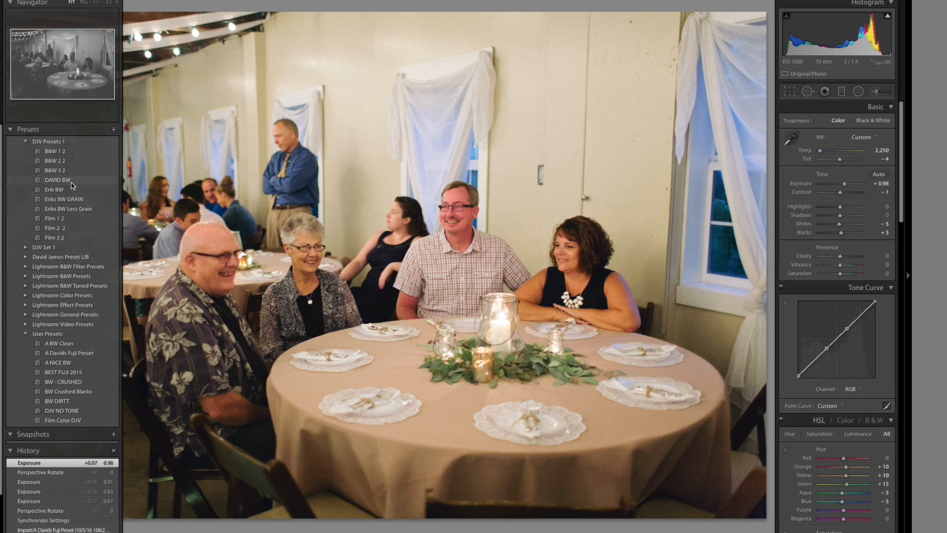
left_click(63, 190)
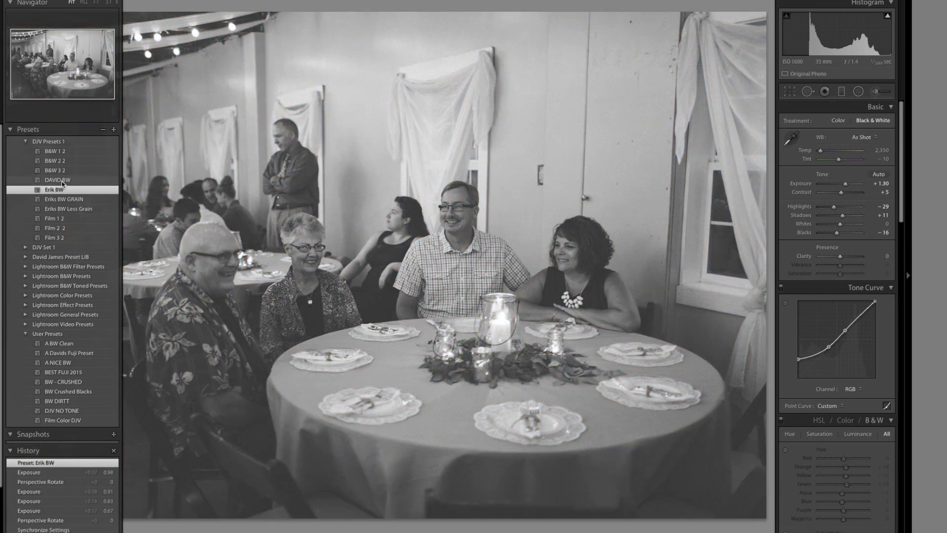
left_click(62, 181)
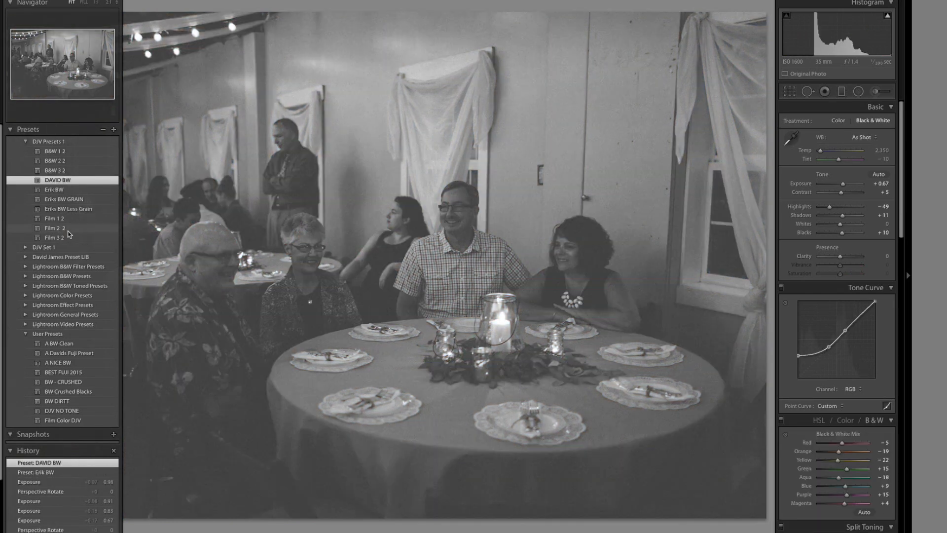
left_click(850, 184)
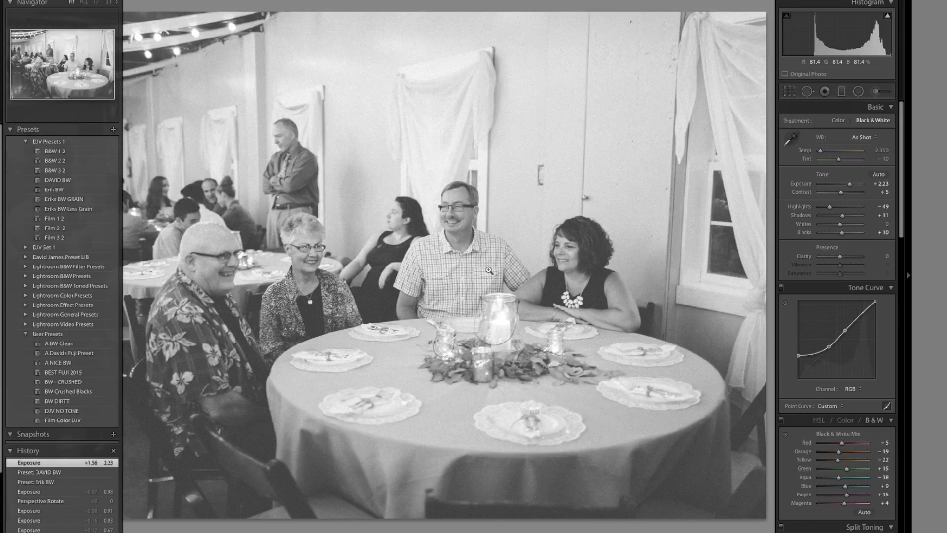
key("F7")
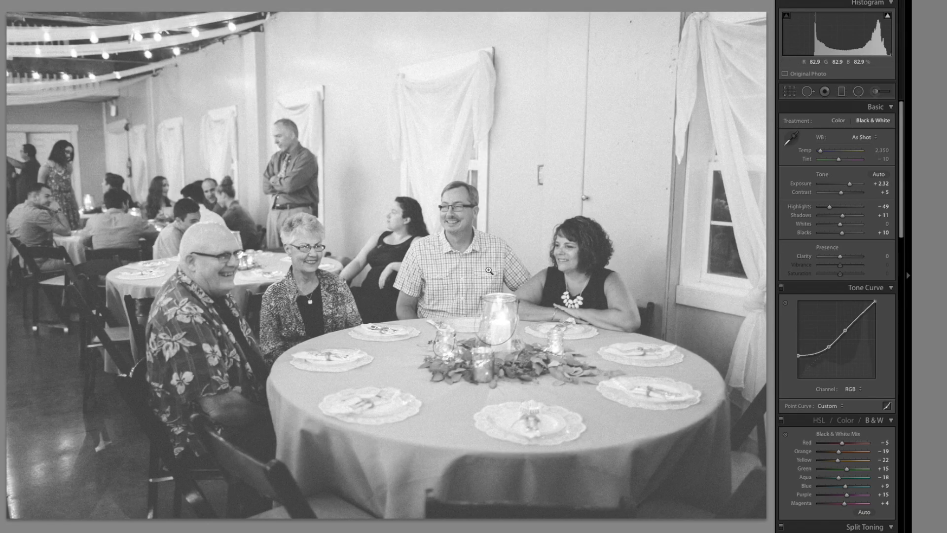
- Set the chandelier hall photo's exposure to +0.67 and orange hue to +15, and synchronize the settings to the selected photos
key("Right")
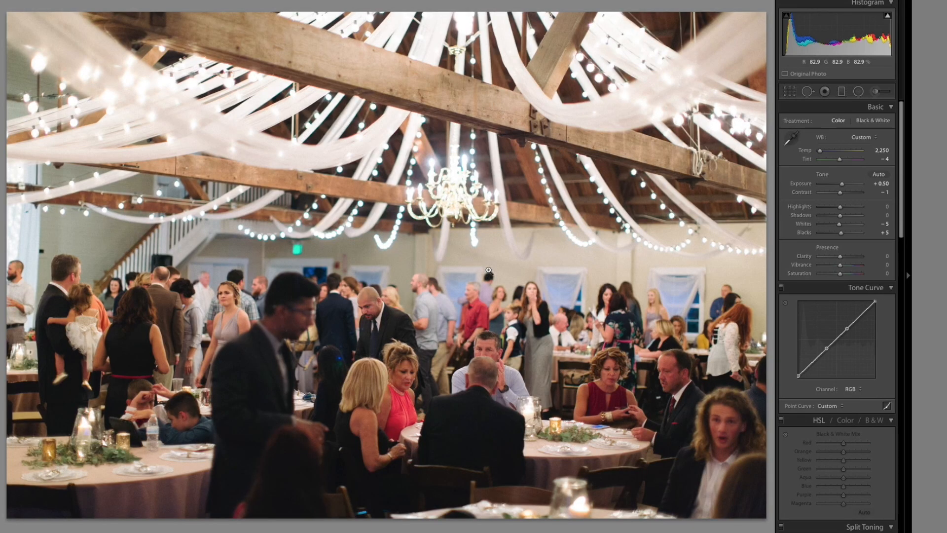
key("Right")
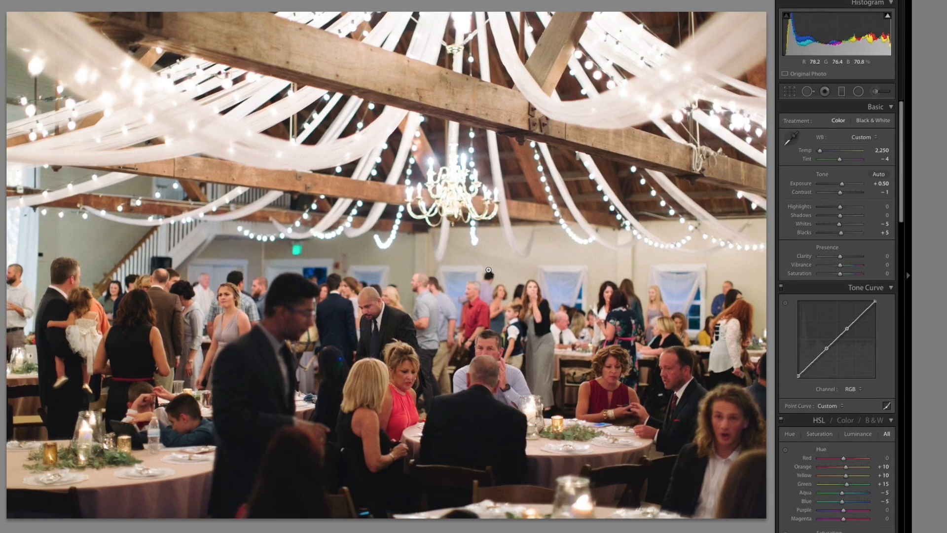
key("equal")
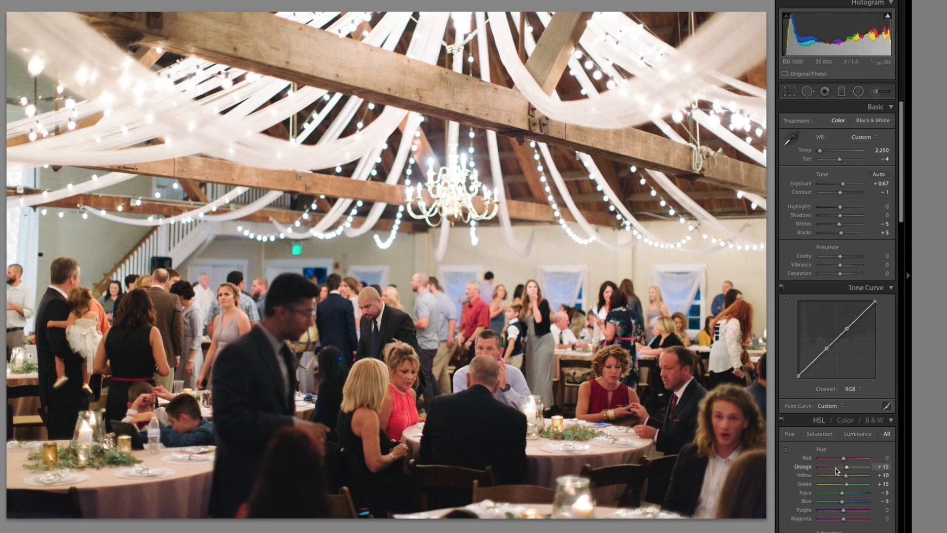
mouse_move(486, 531)
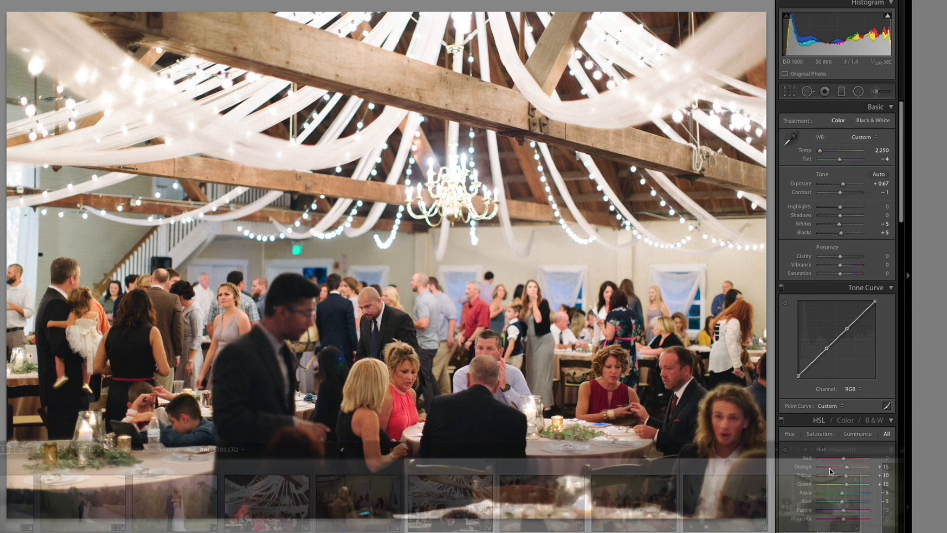
key("super+shift+s")
key("Return")
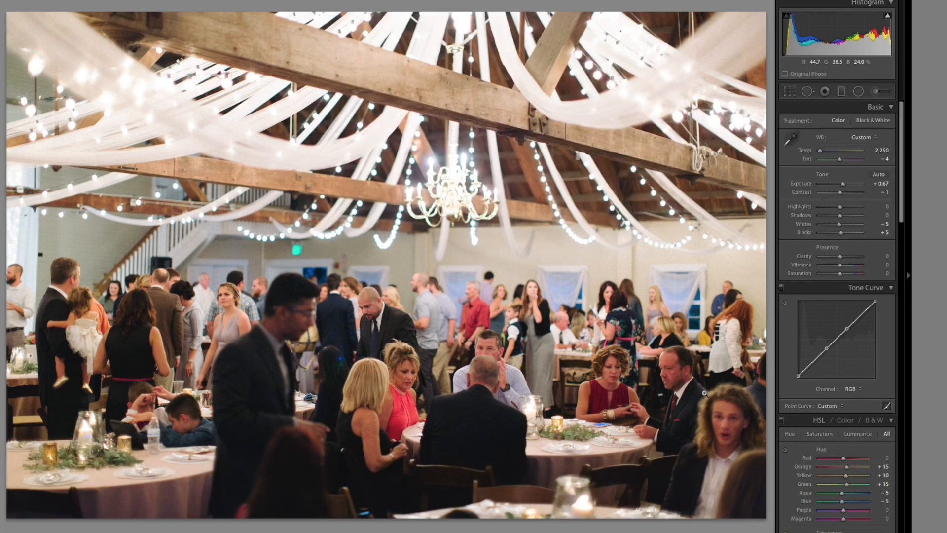
- On the photo of the girl at the table, set exposure to +1.34, temperature to 2,150, tint to -4 and orange saturation to +20
key("Right")
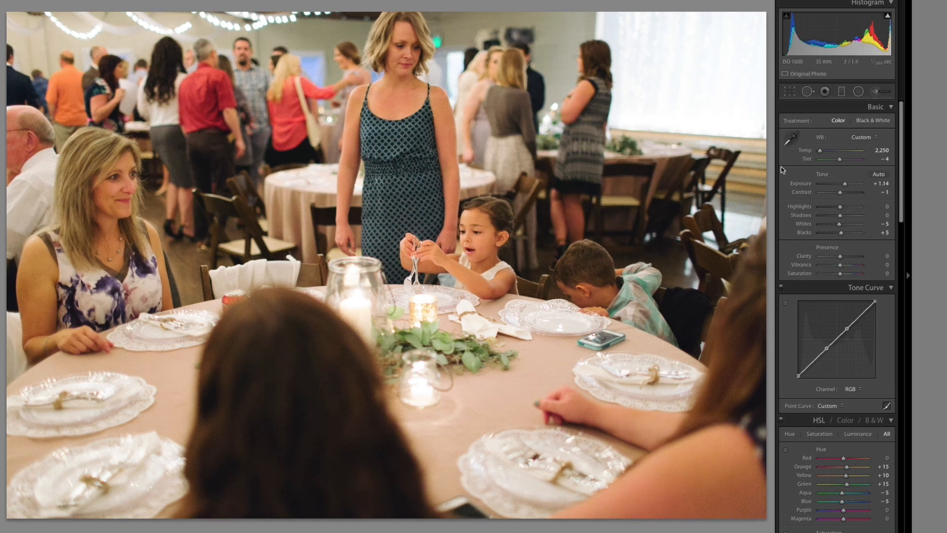
key("Down")
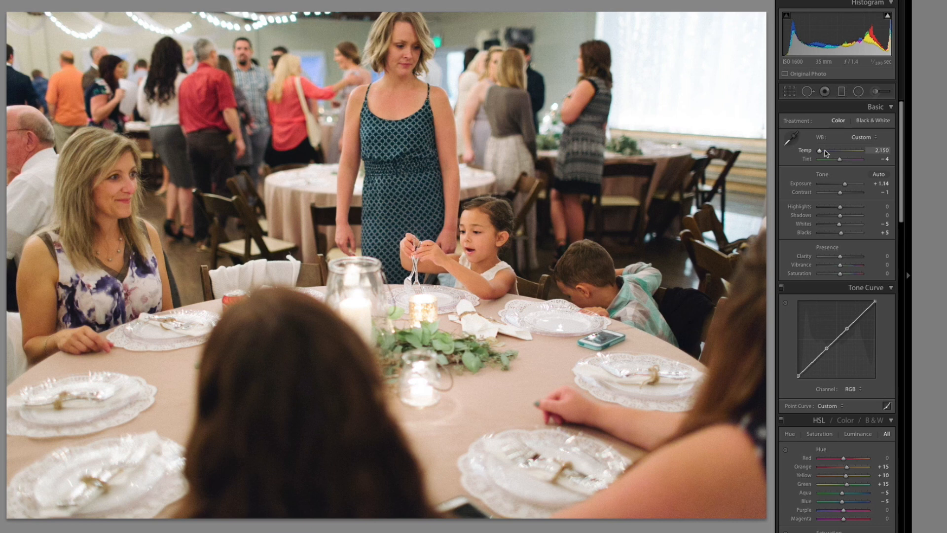
key("Down")
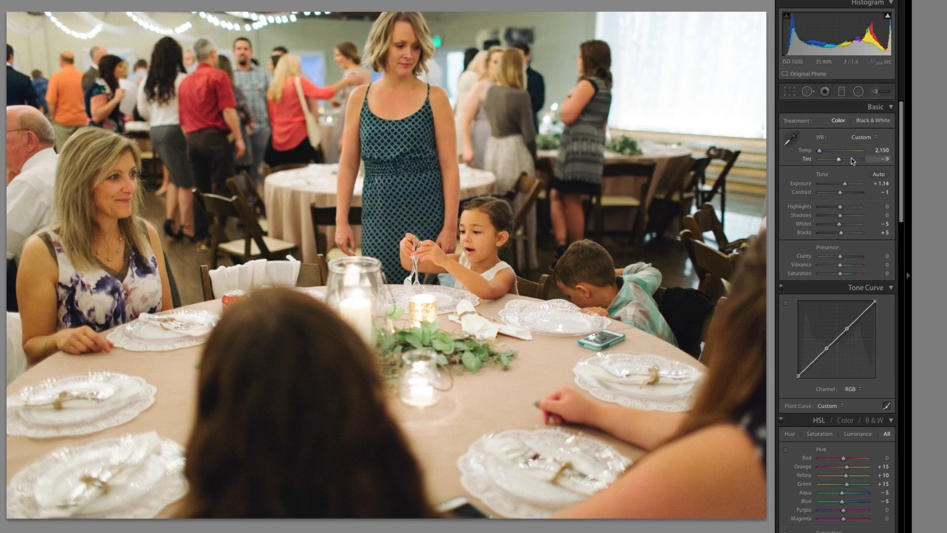
key("Up")
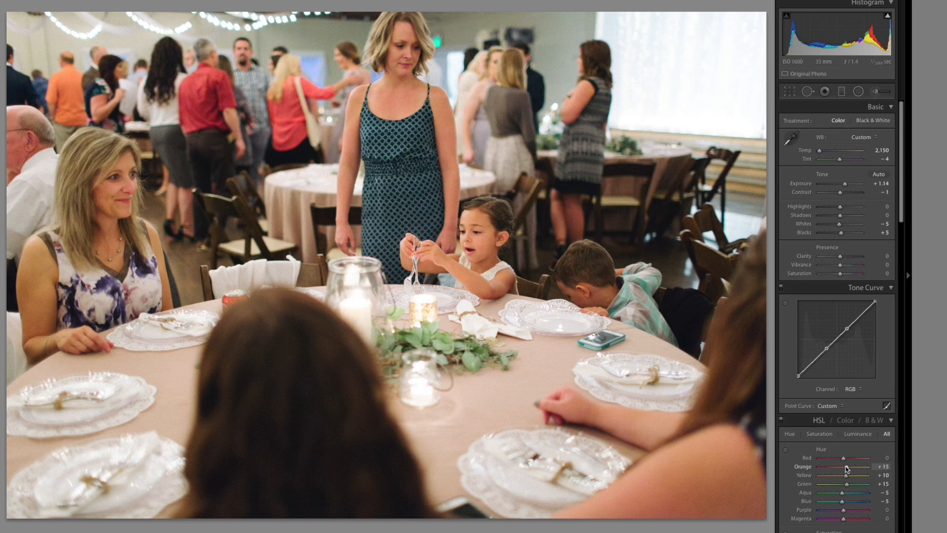
scroll(847, 469, "down", 3)
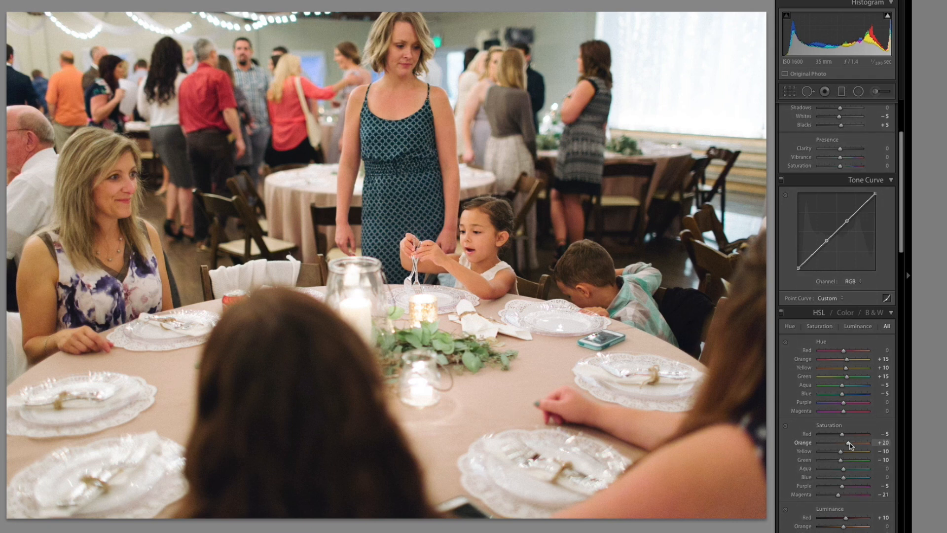
- Move on to the photo of the man with the children at the table and set its exposure to +0.91
key("Right")
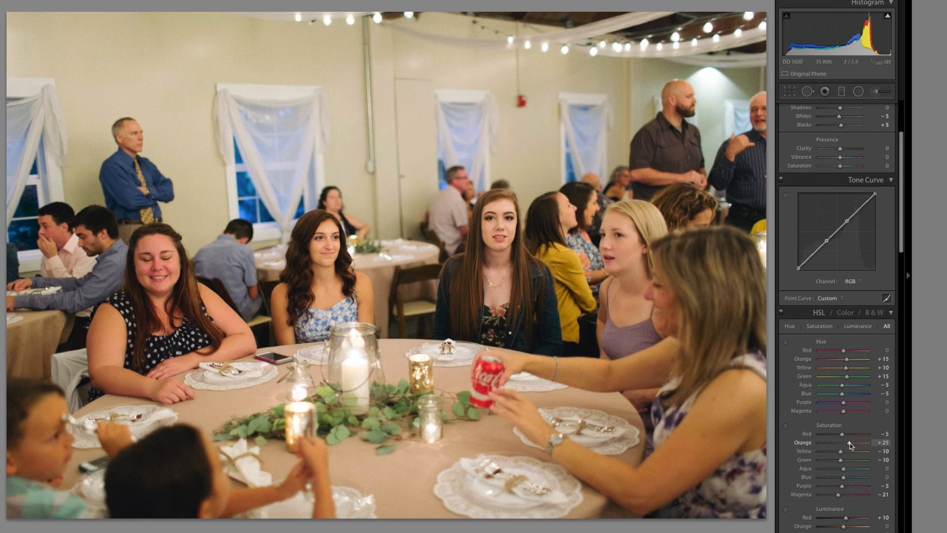
key("Right")
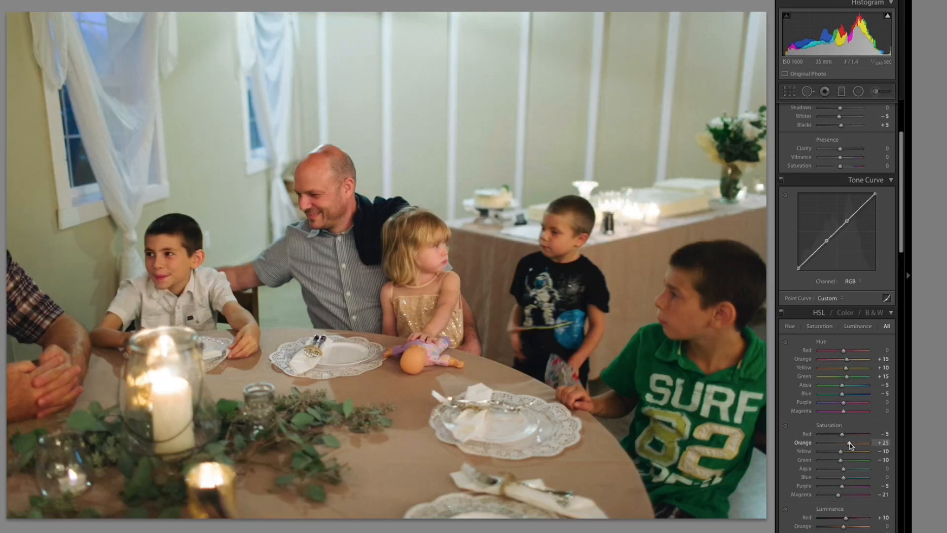
key("Right")
scroll(872, 386, "up", 3)
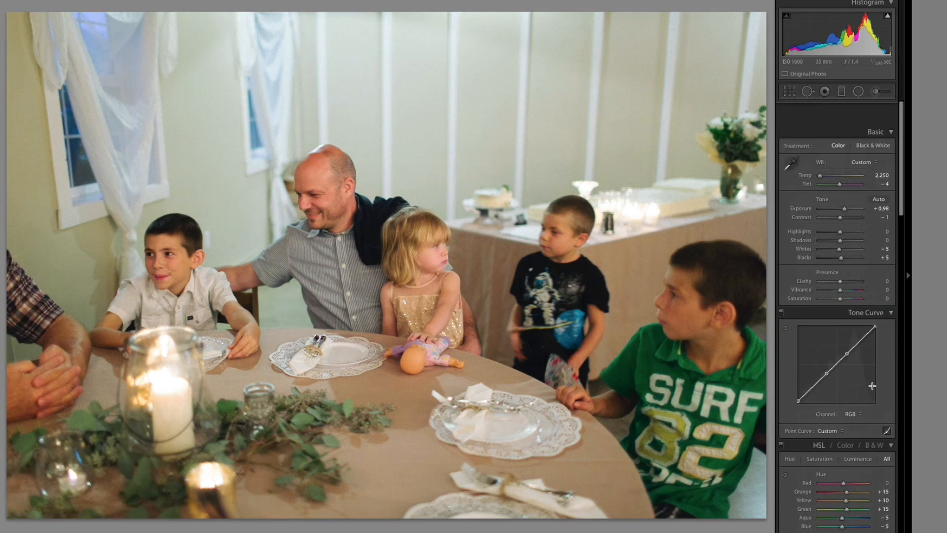
scroll(872, 385, "down", 1)
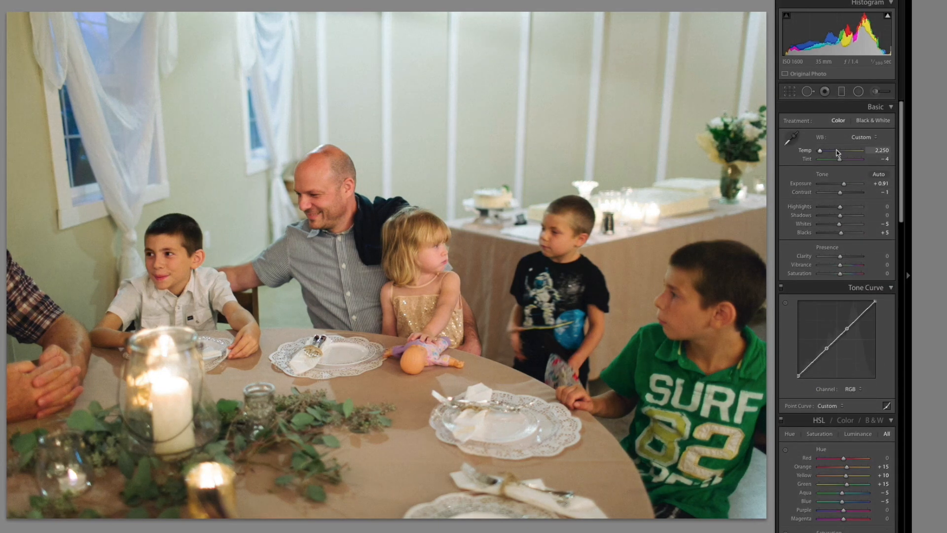
scroll(837, 153, "up", 1)
- Set the cake table photo's temperature to 2,300 and exposure to +0.85, matching the vertical cake shot to the same values
key("Right")
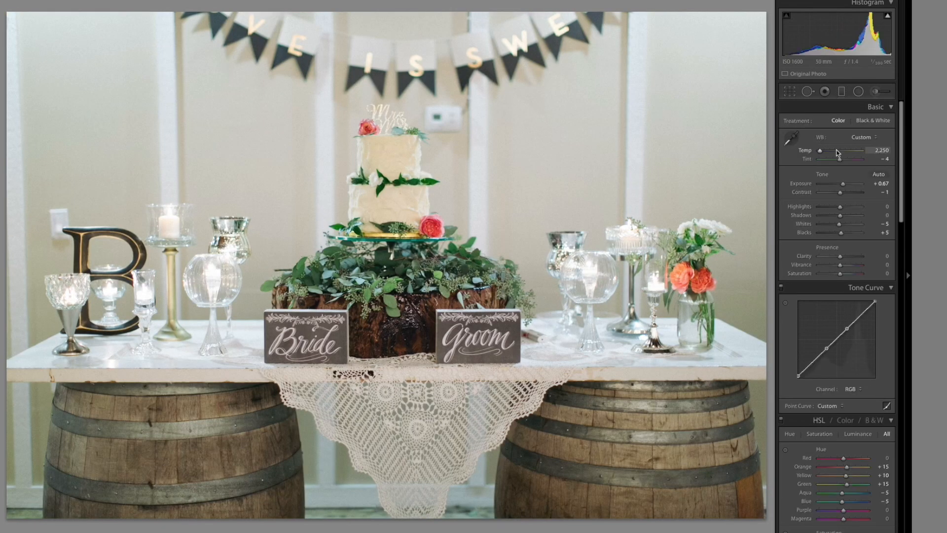
key("=")
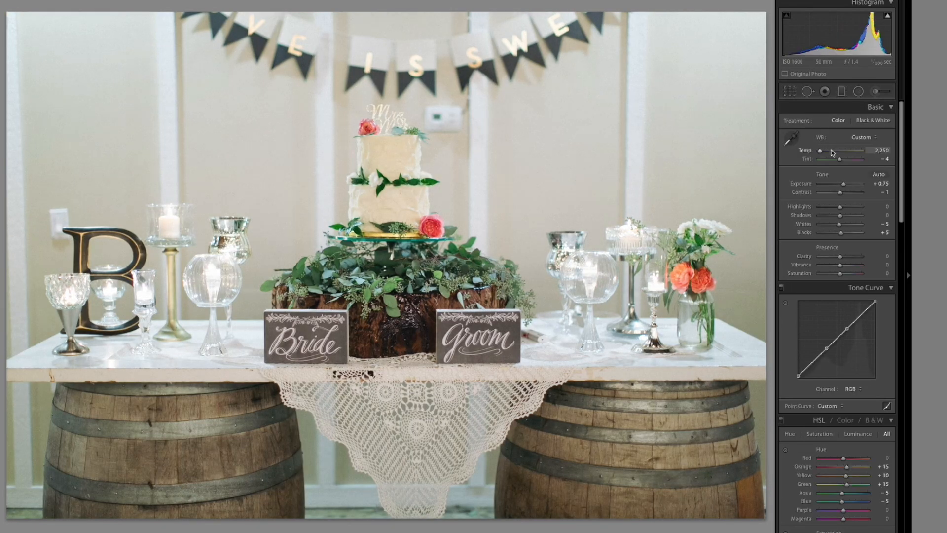
key("Up")
key("Up")
key("Down")
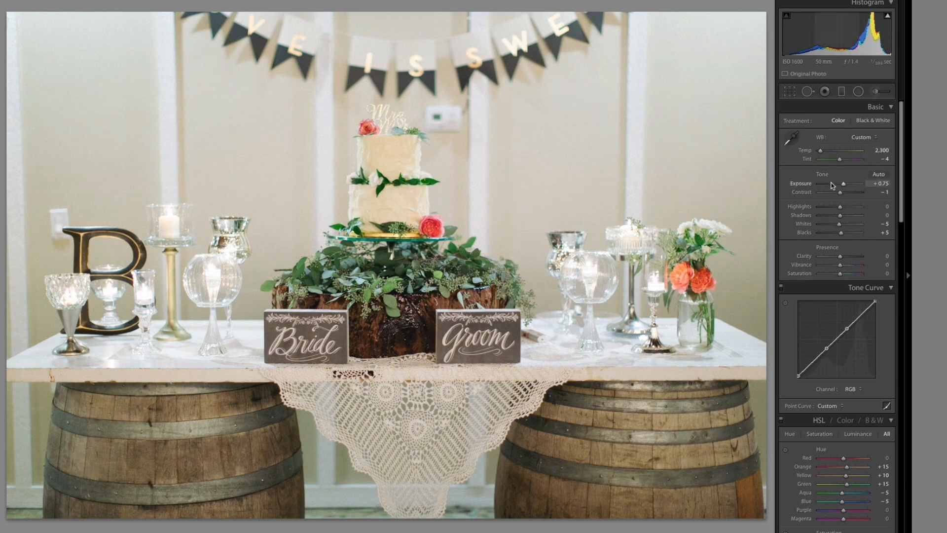
key("Up")
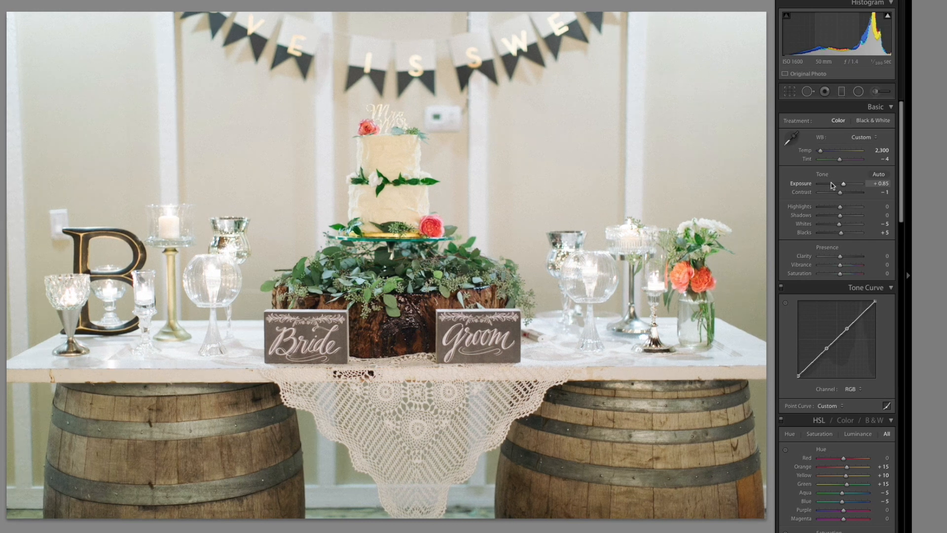
key("Right")
key("Right")
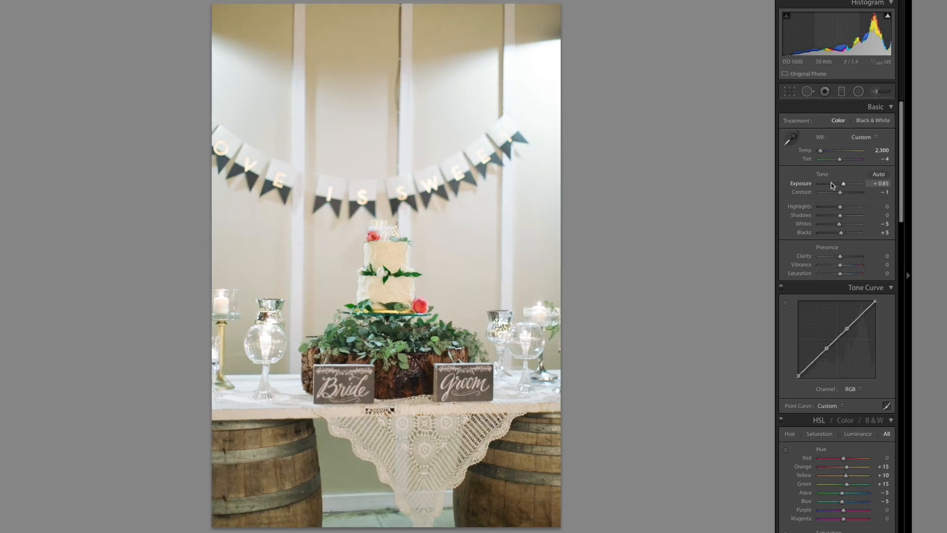
- Inspect skin tones in the wide reception hall photo up close, and set its red hue to +5 and temperature to 2,300
key("Right")
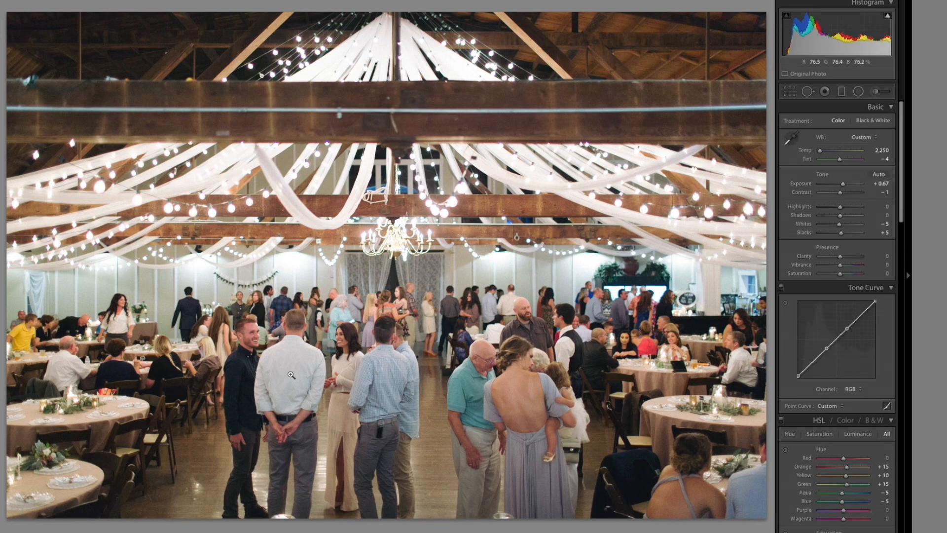
left_click(212, 335)
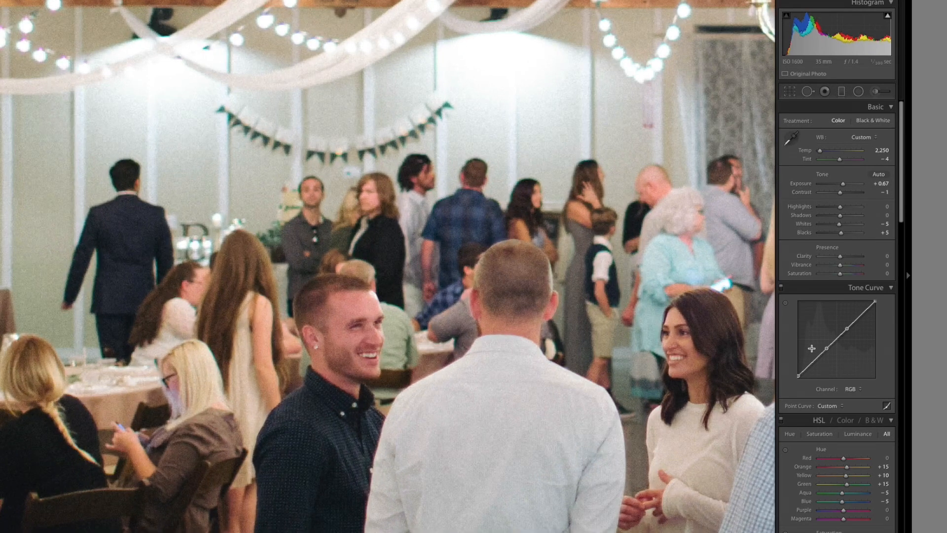
scroll(831, 349, "down", 5)
scroll(830, 348, "down", 5)
scroll(831, 348, "up", 3)
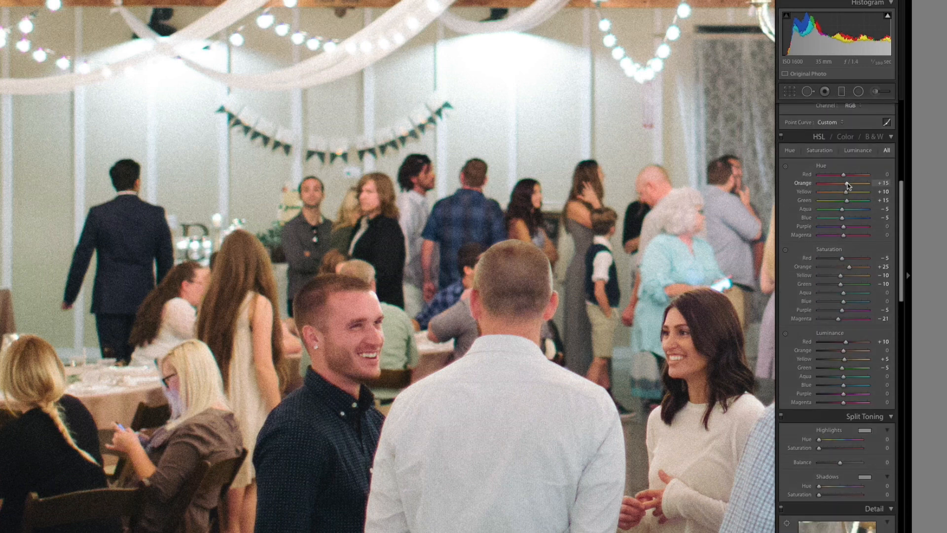
mouse_move(844, 175)
left_mouse_down()
mouse_move(853, 176)
mouse_move(845, 176)
left_mouse_up()
key("z")
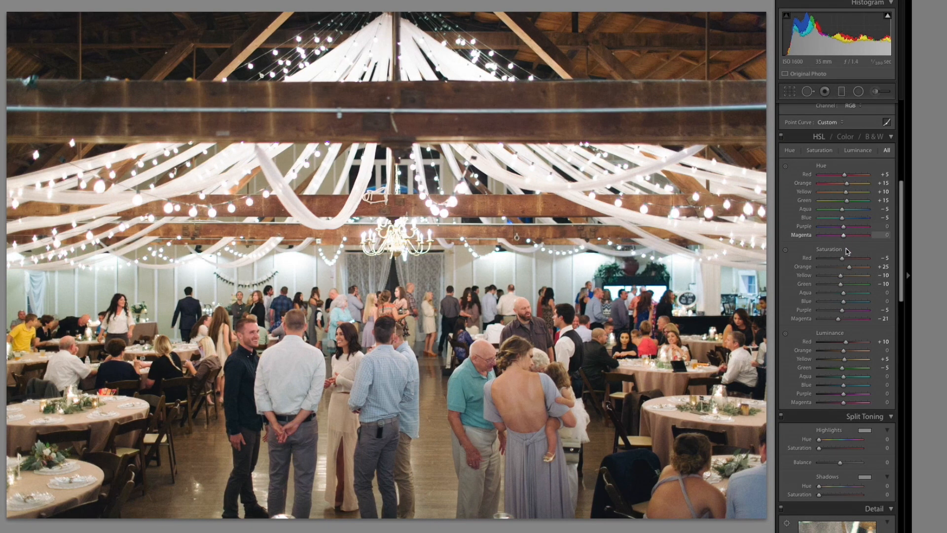
left_click_drag(849, 268, 850, 269)
scroll(850, 269, "up", 8)
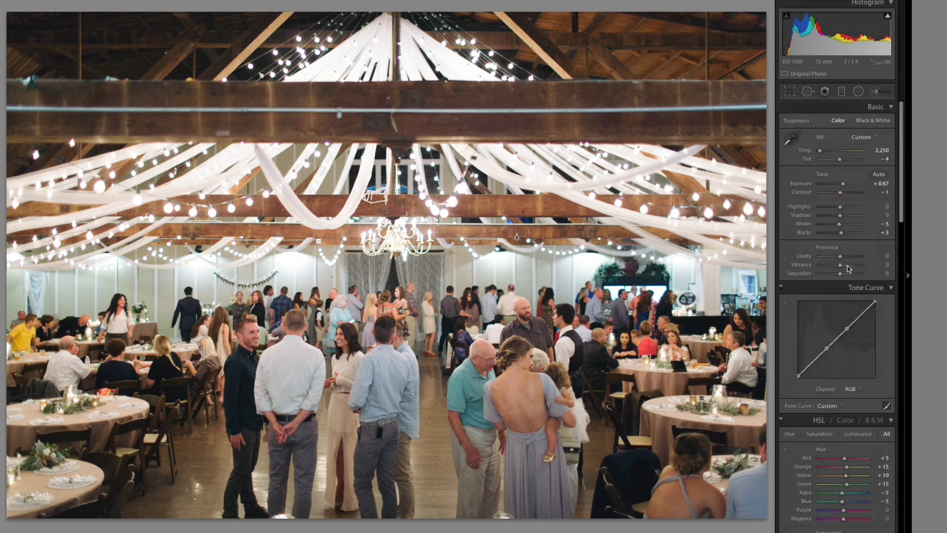
key("Up")
- Synchronize the wide hall photo's settings to the selected reception photos and check the following two wide shots
mouse_move(375, 523)
scroll(374, 506, "left", 1)
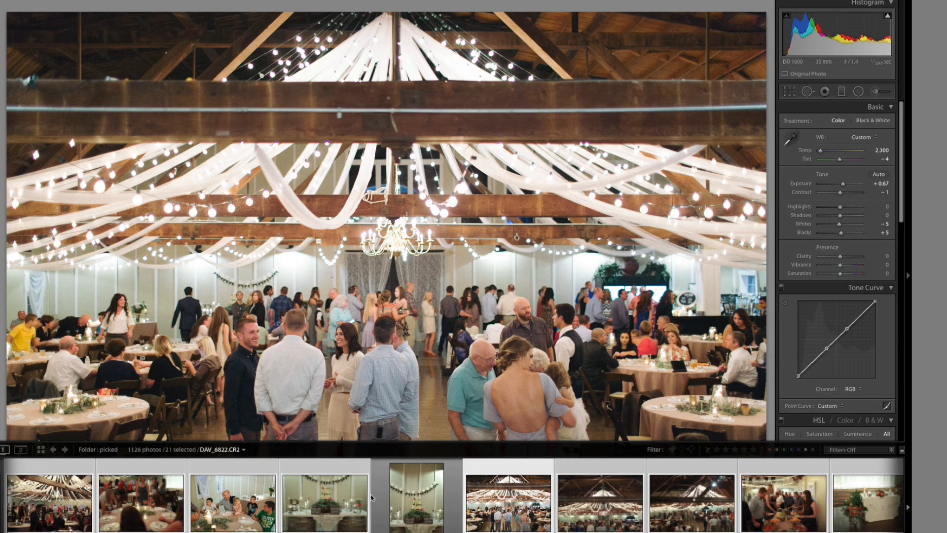
scroll(69, 506, "left", 4)
scroll(69, 506, "left", 4)
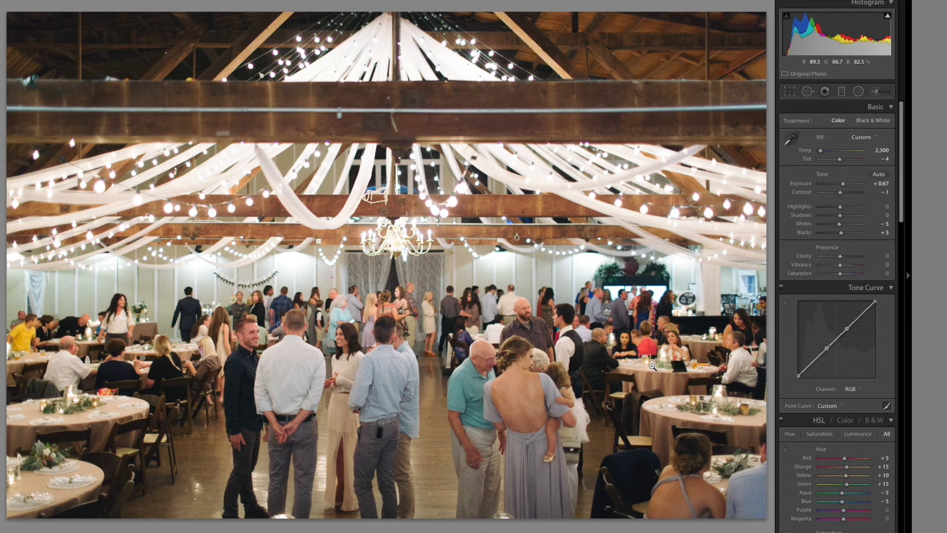
key("Right")
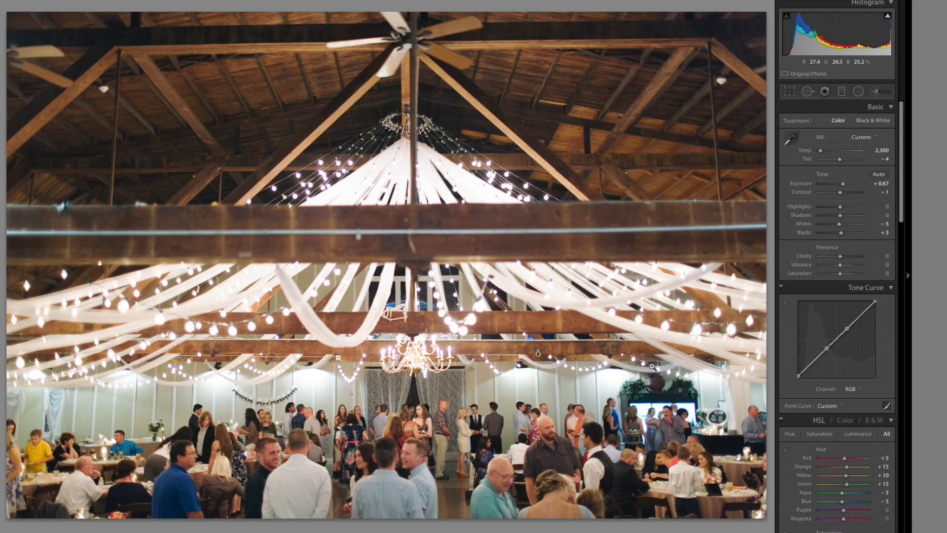
key("Right")
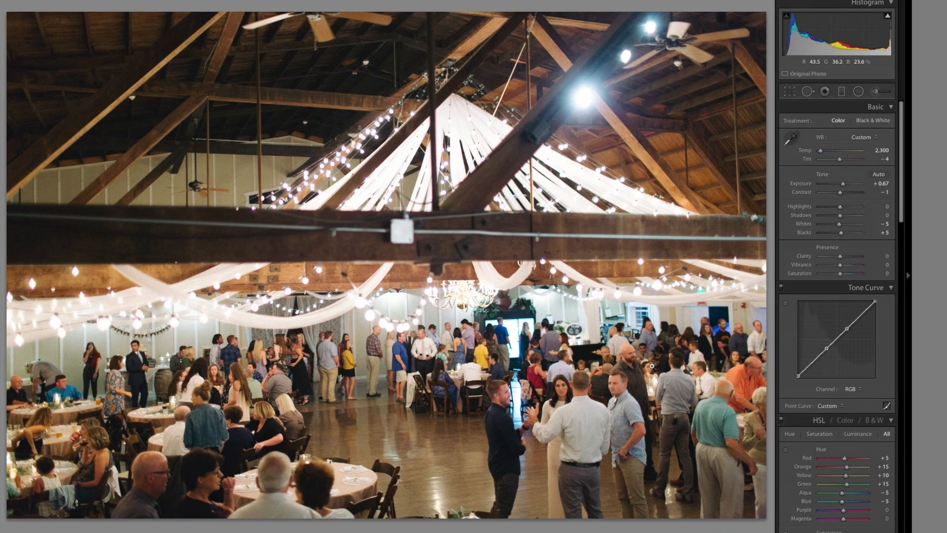
- Move on to the next wide reception hall photo and raise its exposure to +0.91
key("Right")
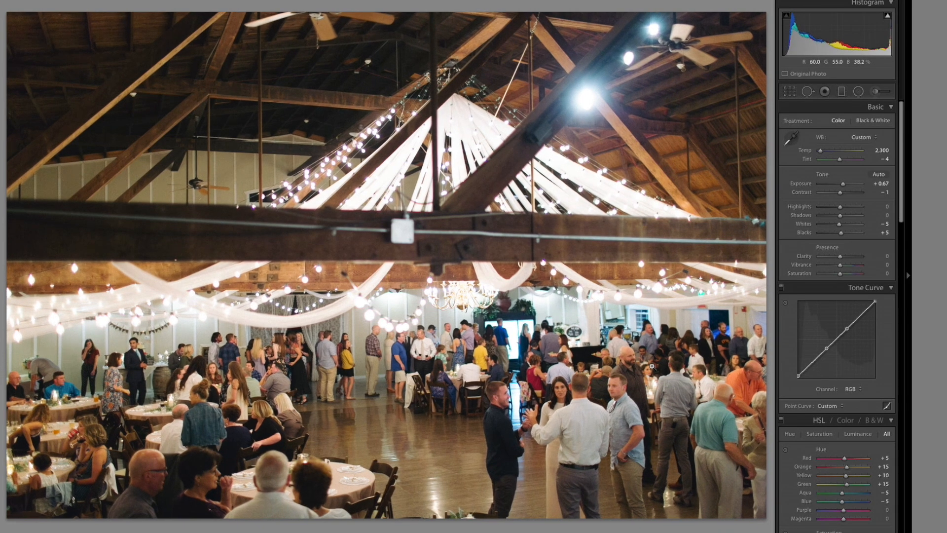
key("equal")
key("equal")
key("equal")
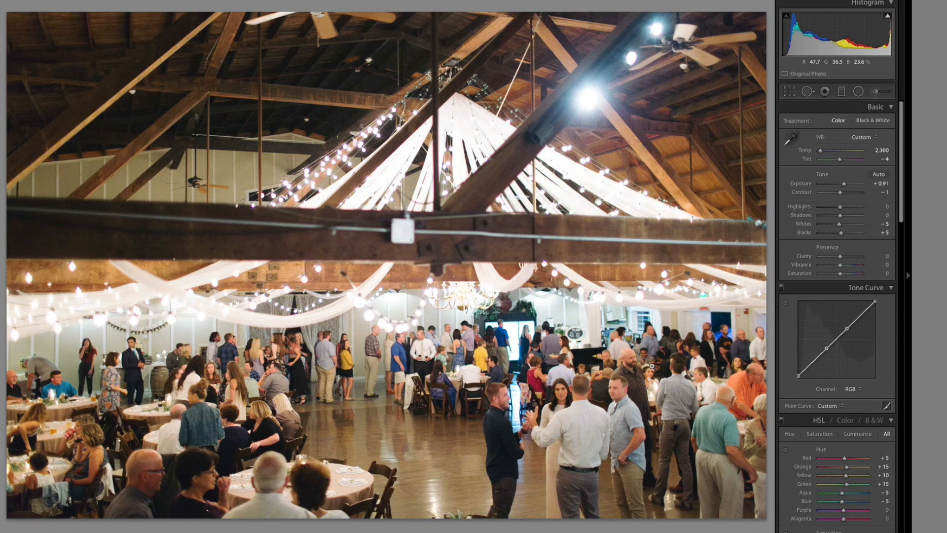
- Set the exposure of the buffet table photo to +0.98 and its temperature to 2,200
key("Right")
key("Right")
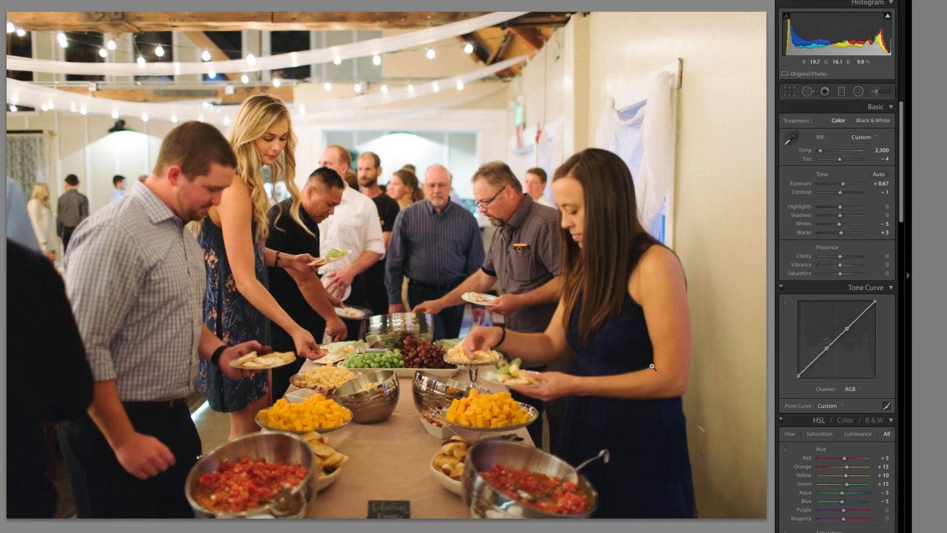
key("equal")
key("equal")
key("equal")
key("equal")
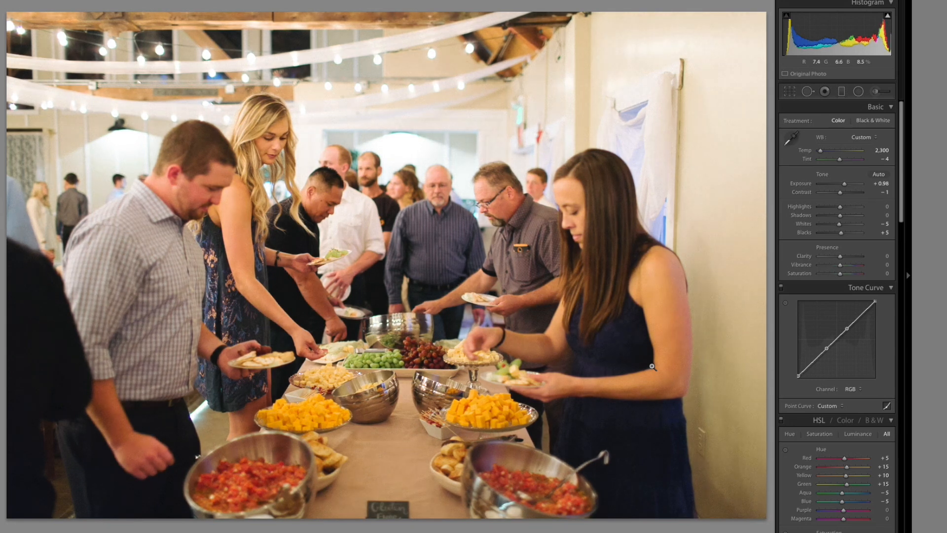
key("Down")
key("Down")
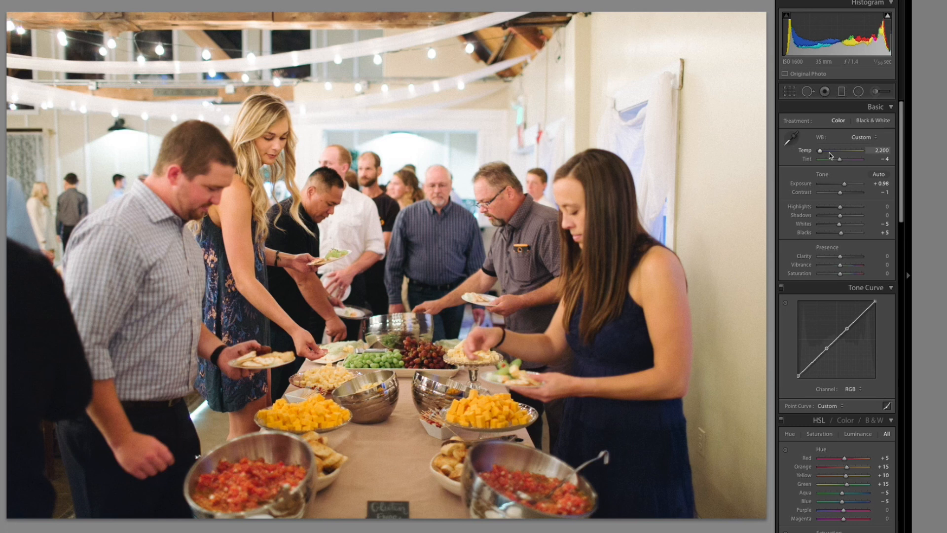
- Set the exposure of both the horizontal and vertical "Mr & Mrs" sweetheart table photos to +0.97
key("Right")
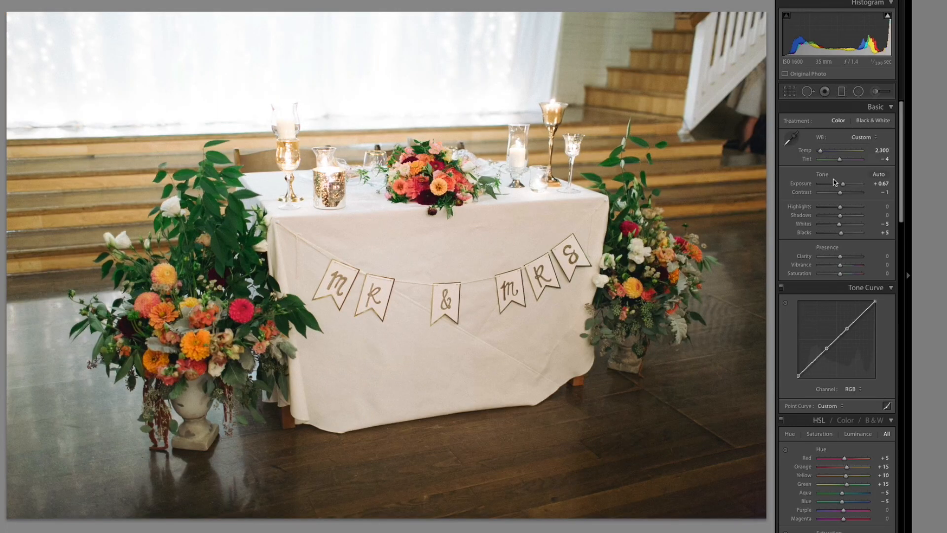
key("Up")
key("Up")
key("Up")
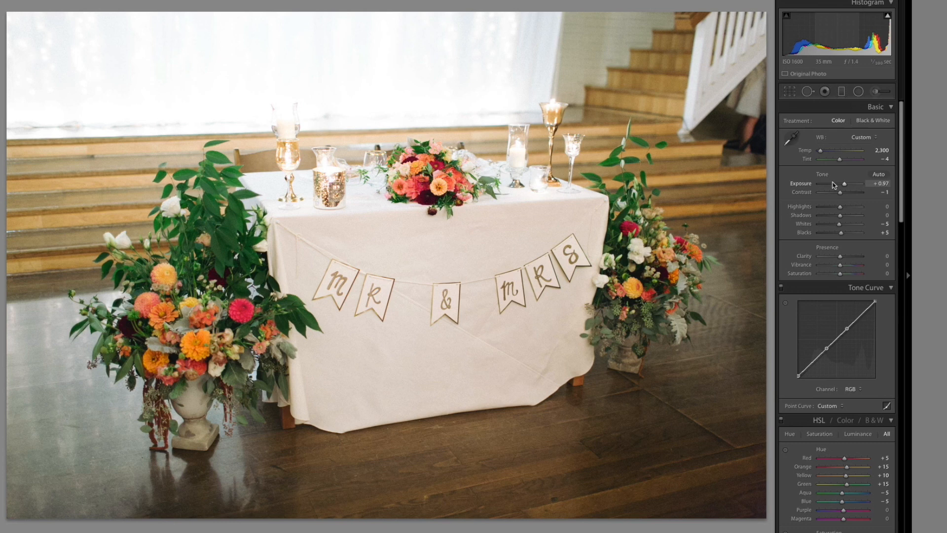
key("Right")
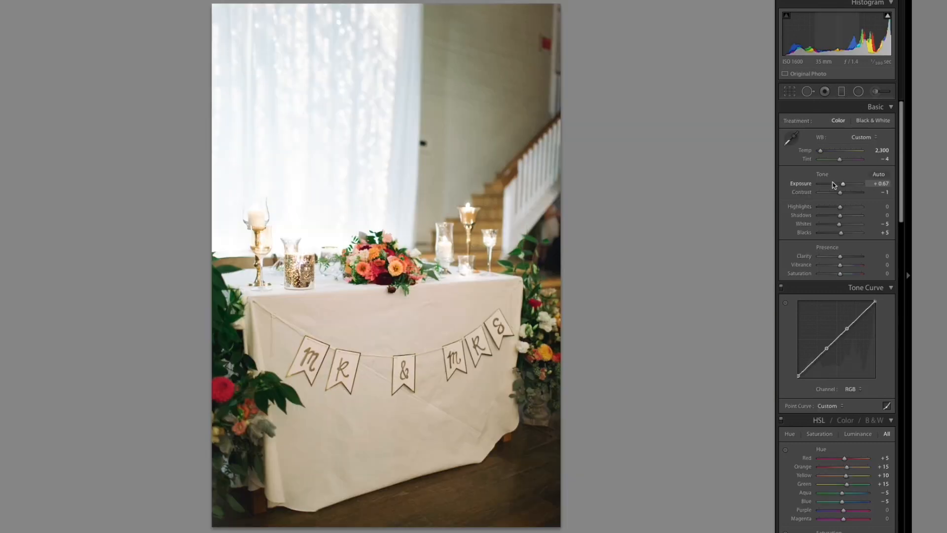
key("Up")
key("Up")
key("Up")
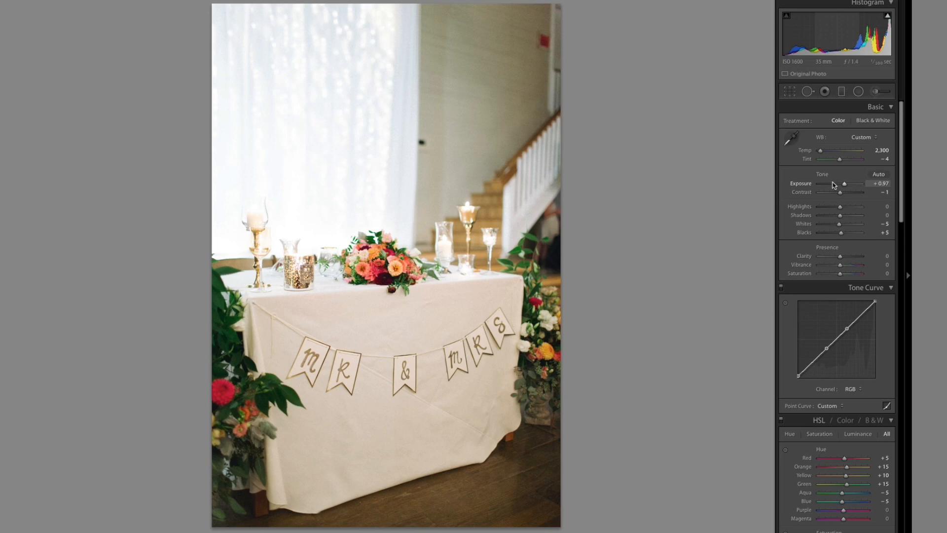
- Brighten the silhouette photo of the couple in the hallway to an exposure of +1.61
key("Right")
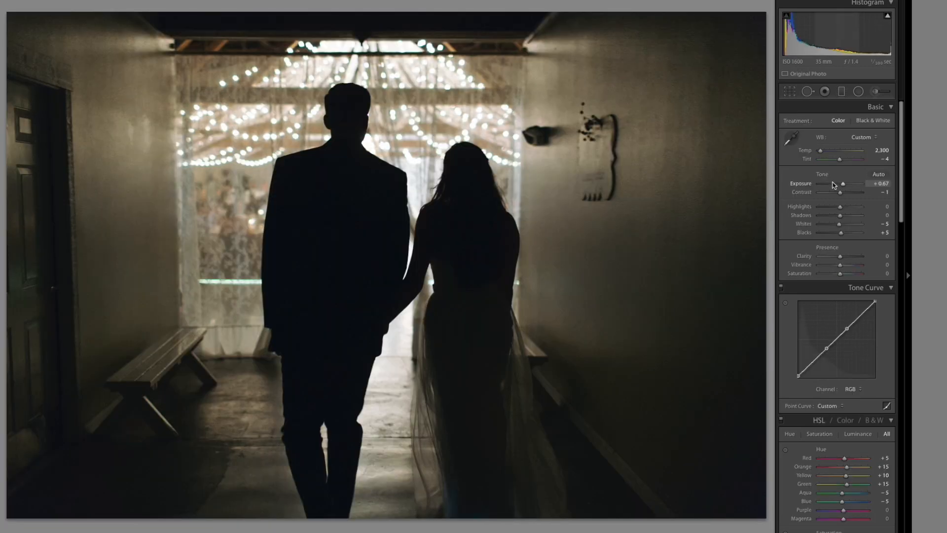
key("Up")
key("Up")
key("Up")
key("Up")
key("Up")
key("Up")
key("Up")
key("Up")
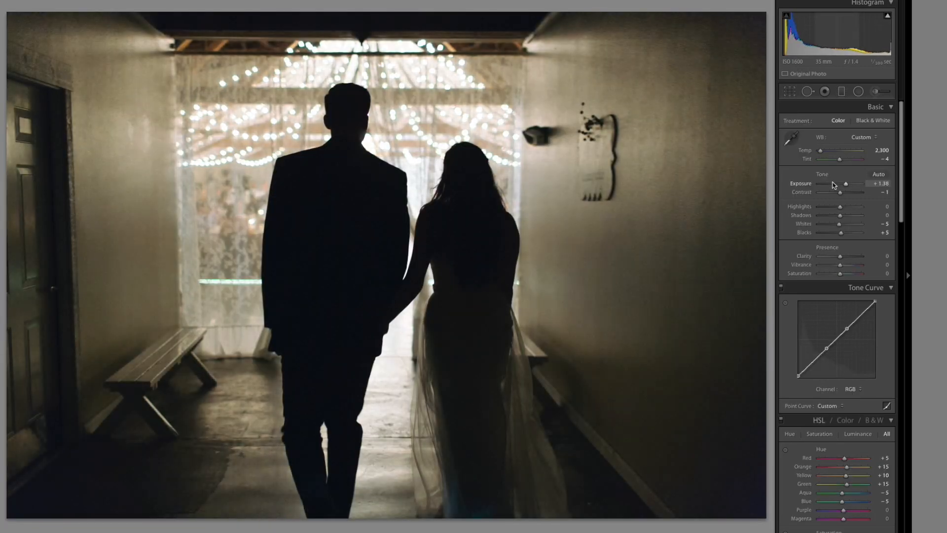
key("Up")
key("Up")
key("Up")
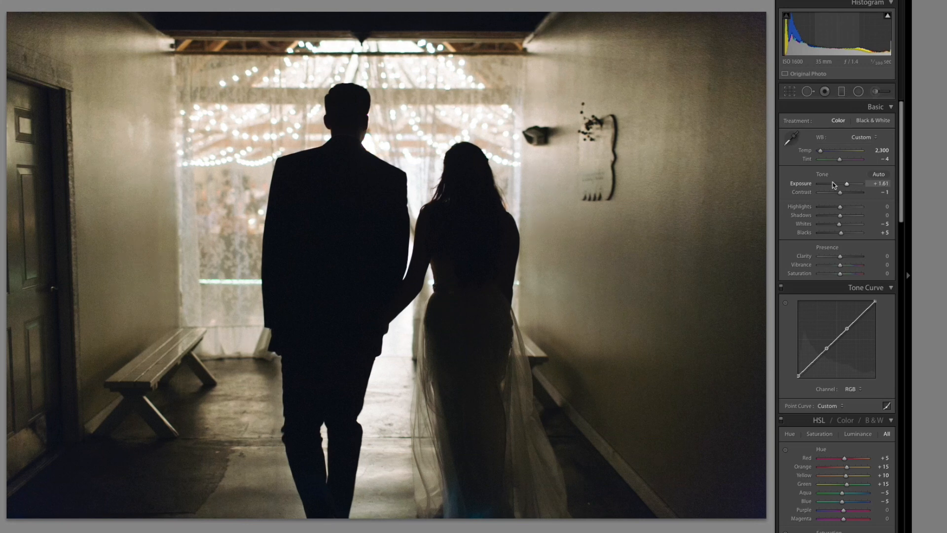
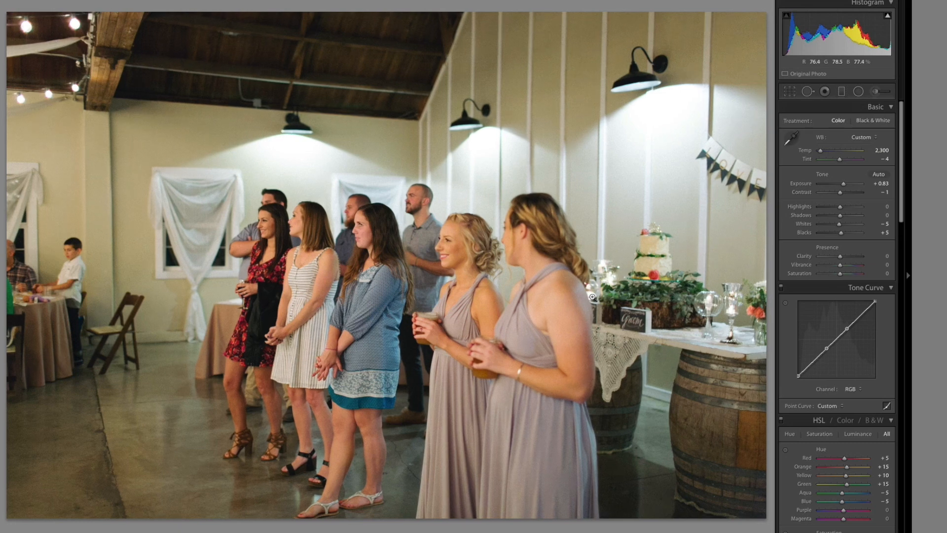
- Apply the settings of the photo of the watching bridesmaids and guests to the vertical first-dance photo
key("Right")
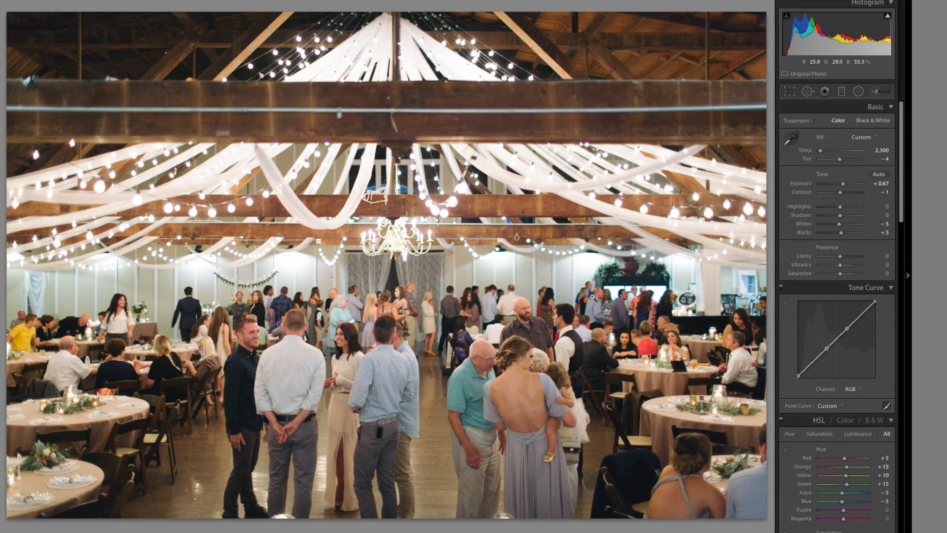
mouse_move(570, 531)
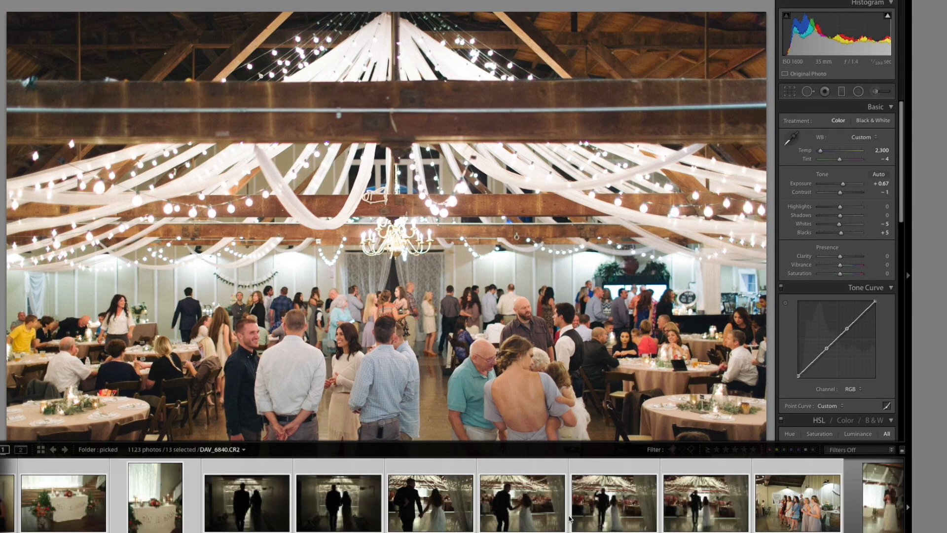
scroll(570, 518, "down", 3)
left_click(542, 508)
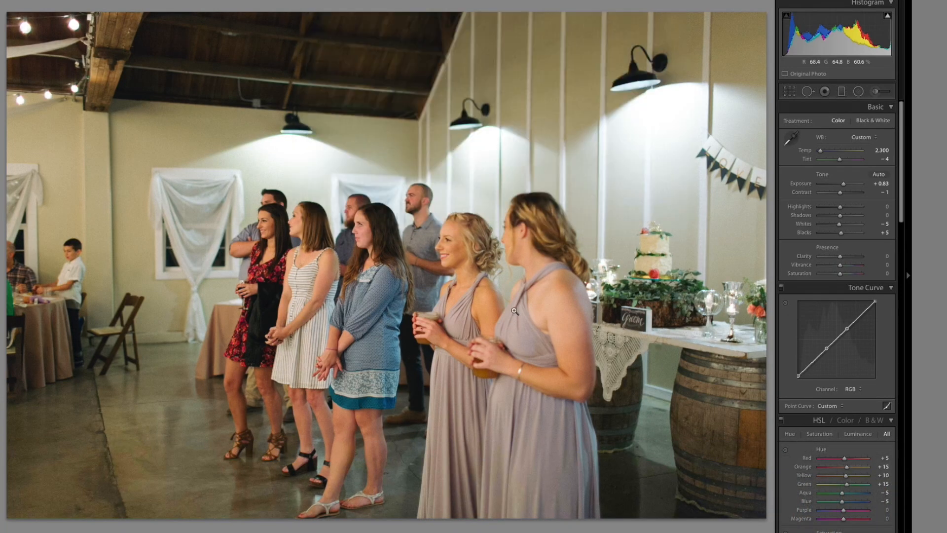
mouse_move(592, 531)
left_click(538, 500)
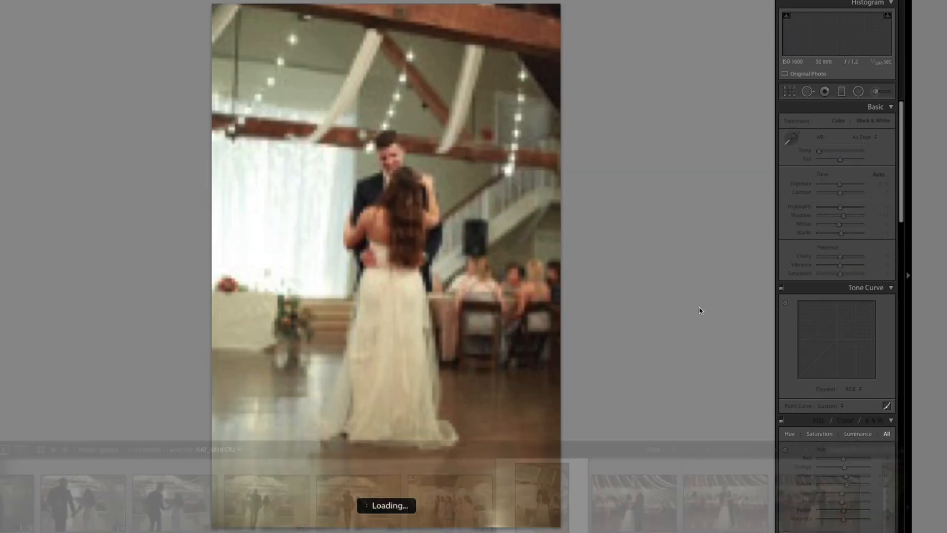
key("ctrl+shift+v")
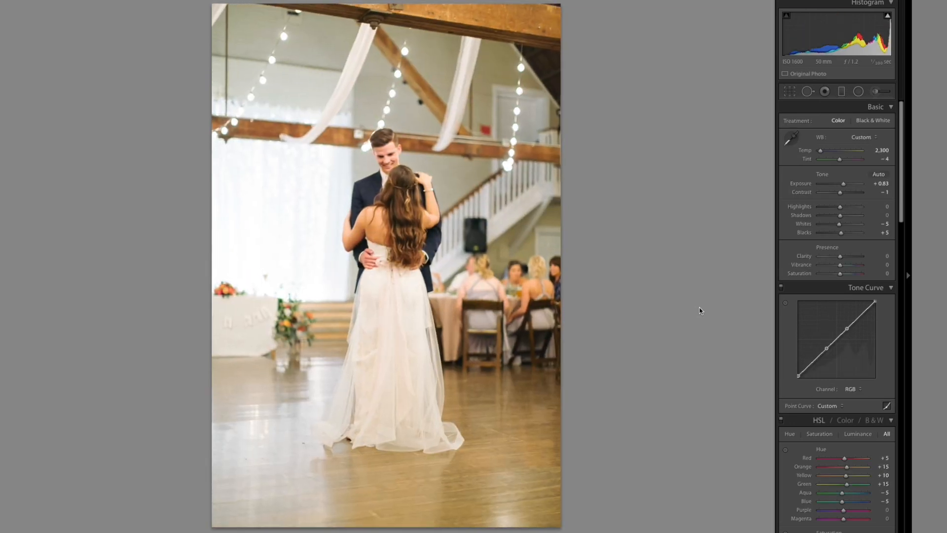
- Set the vertical first-dance photo's exposure to +0.35, highlights to -27 and temperature to 2,250
key("minus")
key("minus")
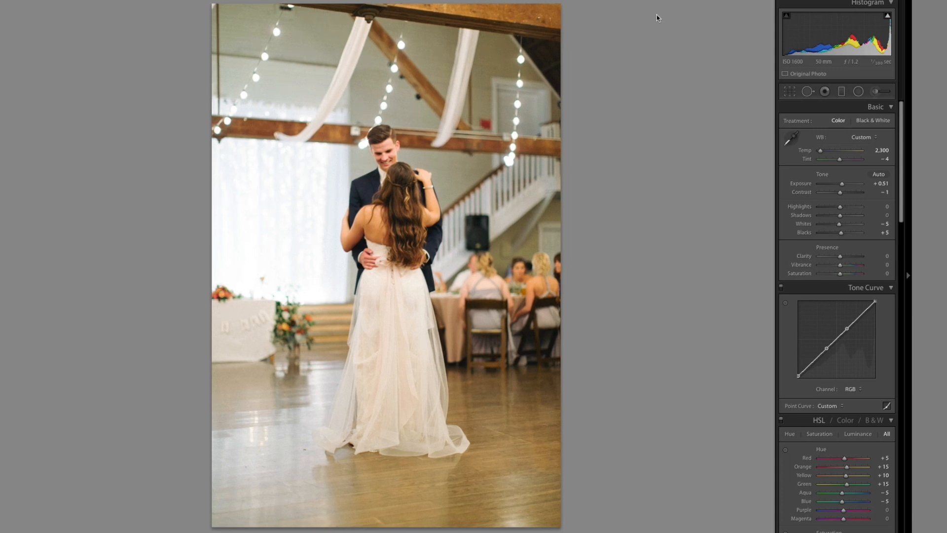
key("minus")
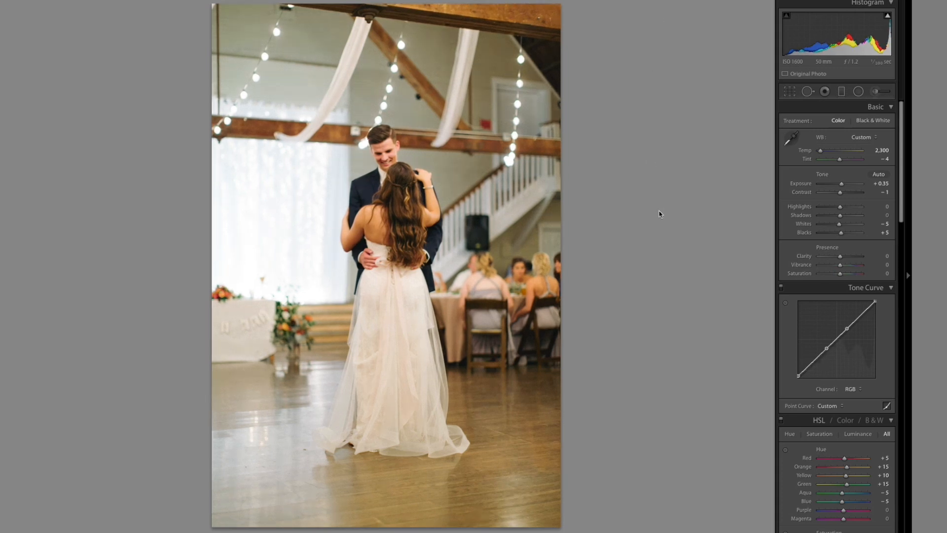
left_click_drag(841, 207, 835, 208)
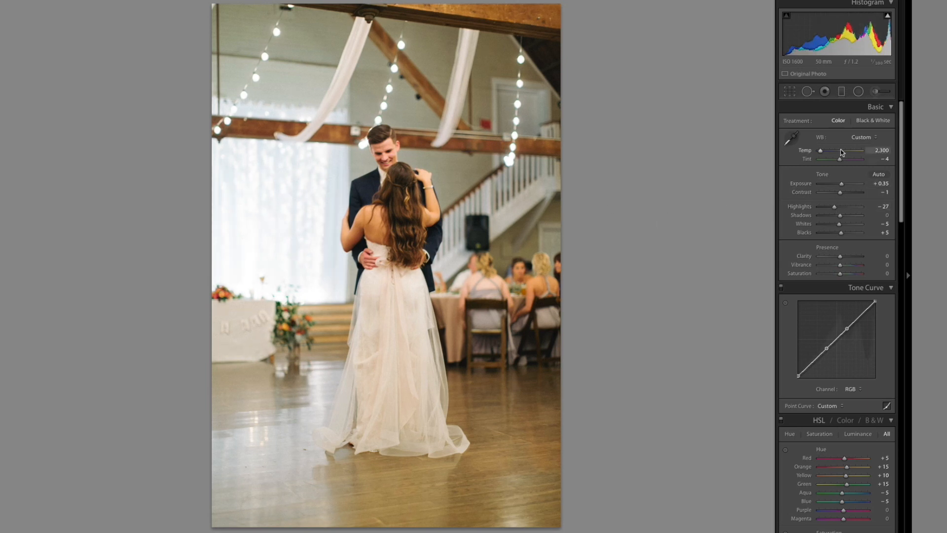
key("Down")
scroll(846, 246, "down", 3)
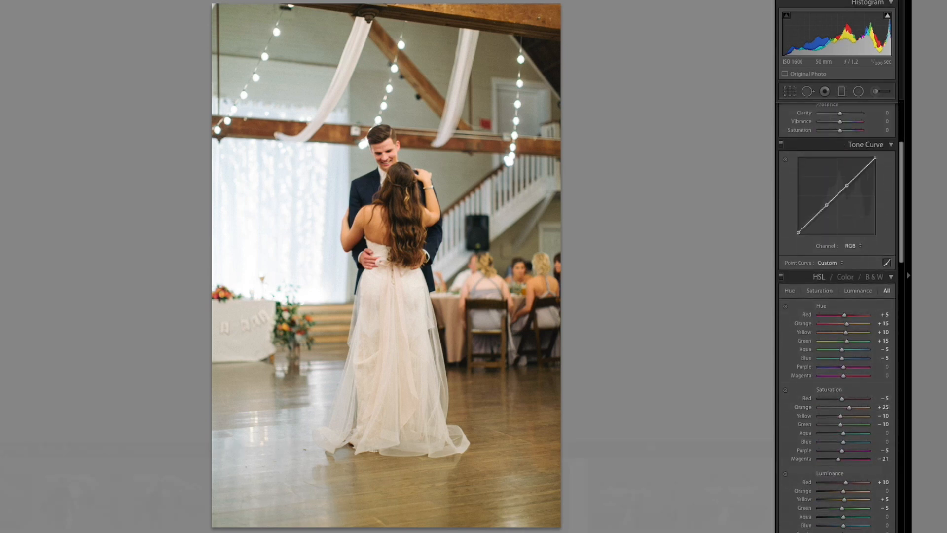
- Select the run of following first-dance photos and synchronize the vertical photo's settings to them
mouse_move(544, 523)
scroll(544, 512, "right", 10)
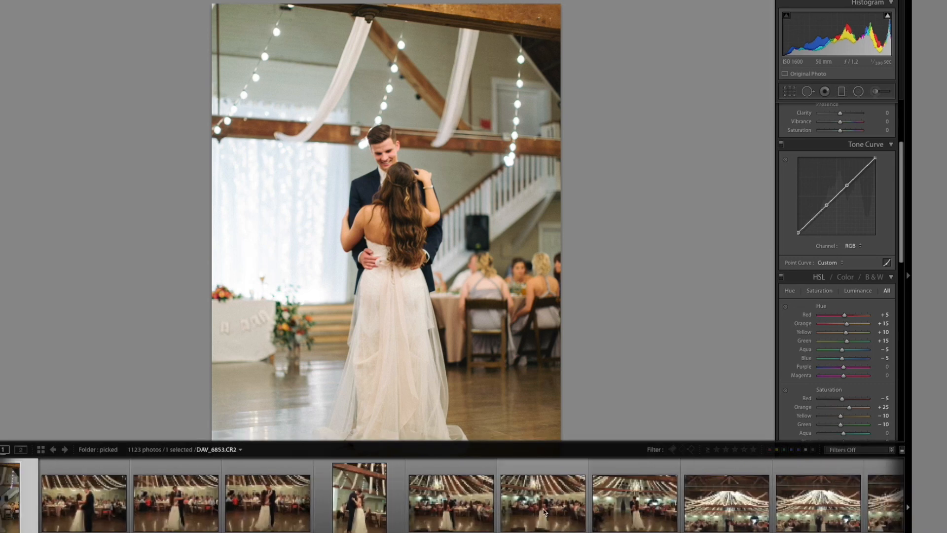
scroll(543, 512, "right", 12)
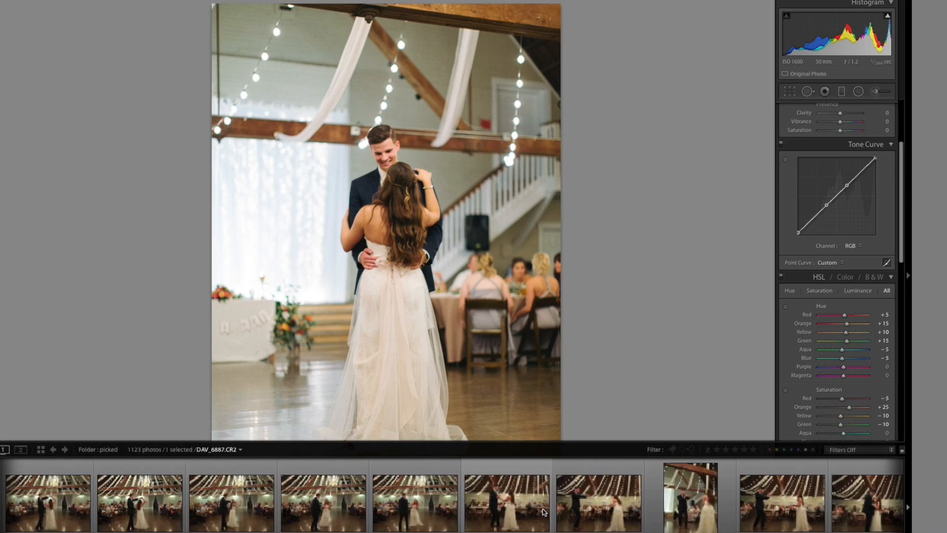
scroll(544, 512, "right", 3)
left_click(444, 510, "shift")
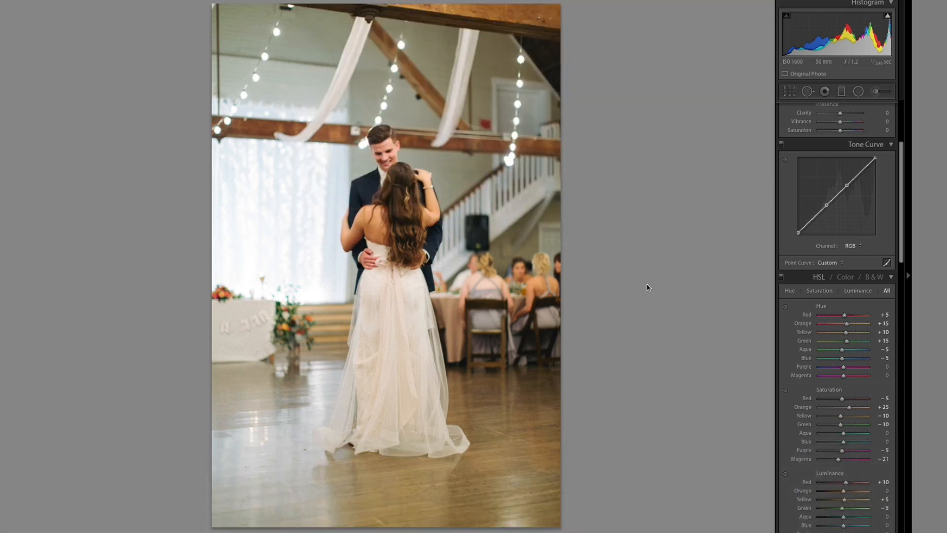
- Move on to the horizontal close shot of the dancing couple and set its exposure to +0.91, matching the following dance shots
key("Right")
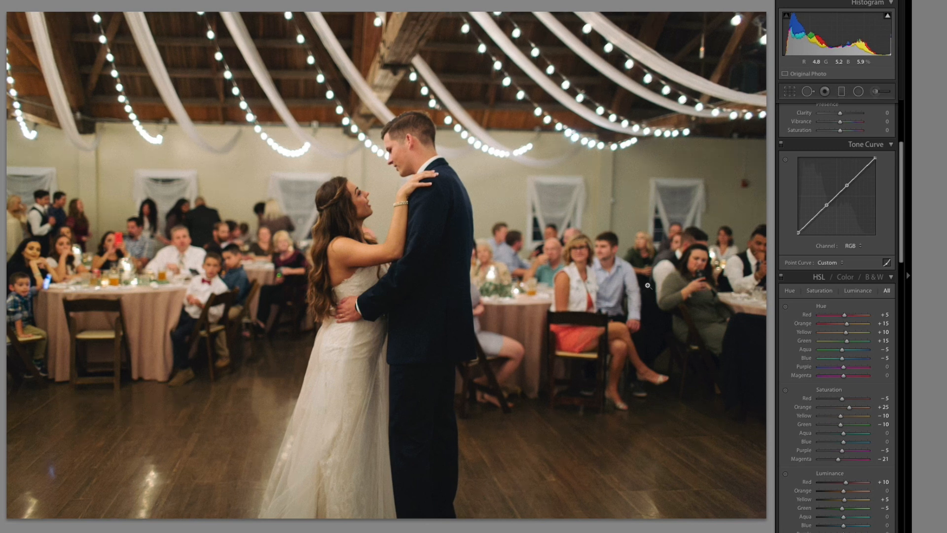
scroll(815, 285, "up", 5)
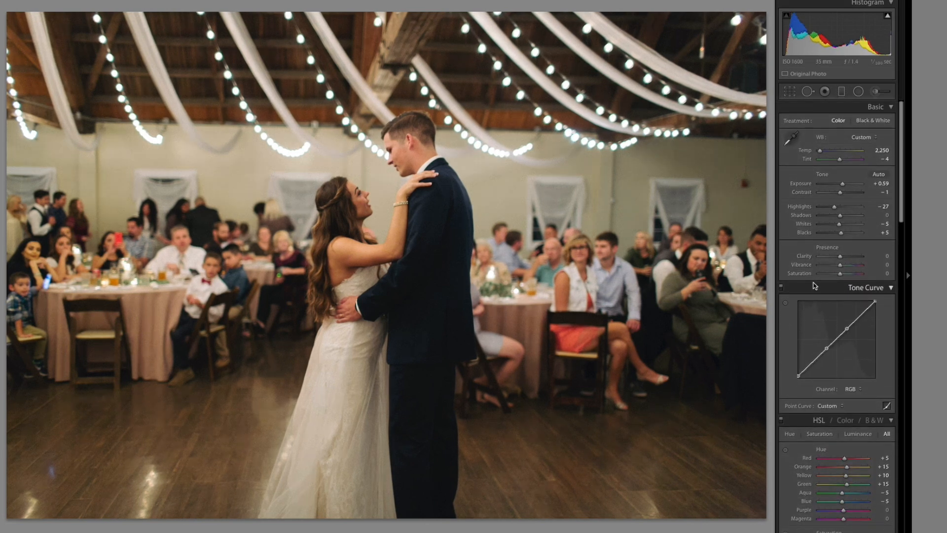
key("=")
key("=")
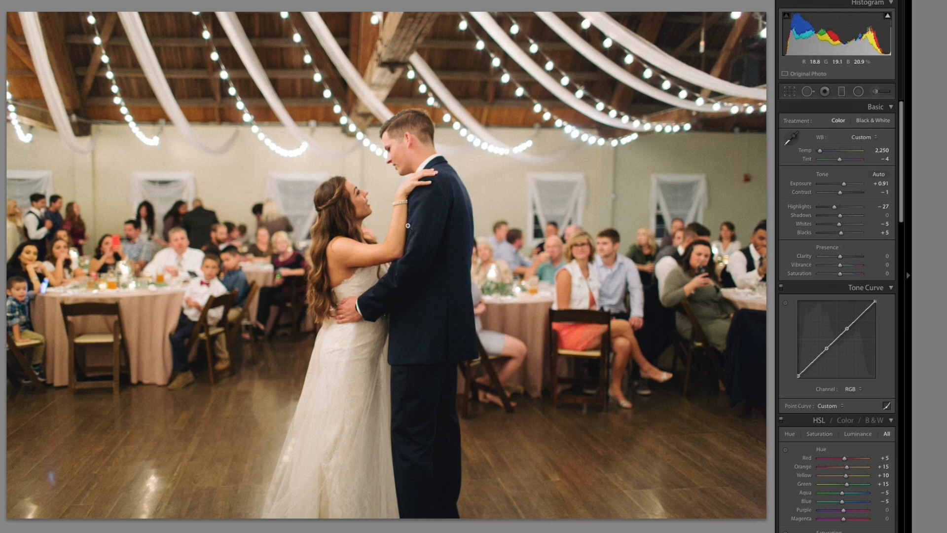
mouse_move(351, 530)
- Step through the full-length first-dance photos and compare the near-identical shots for culling
key("Right")
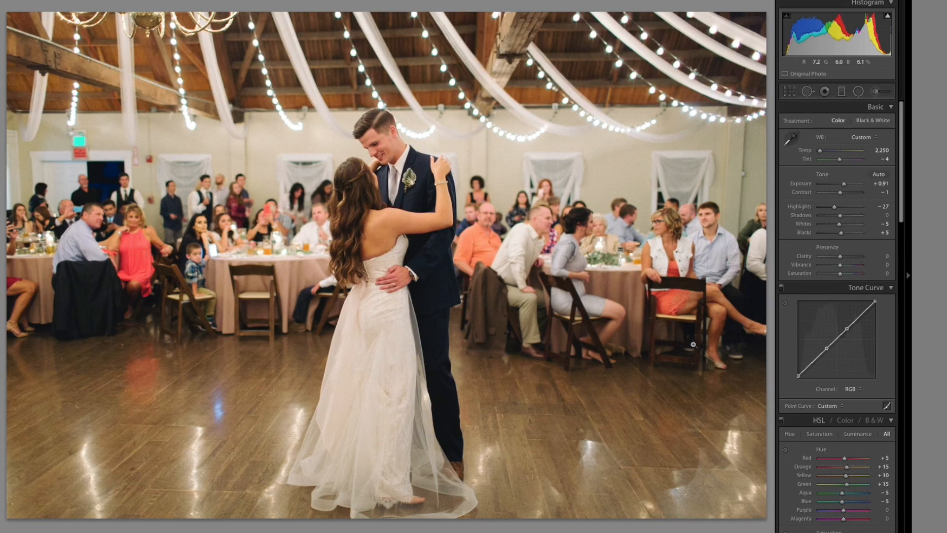
key("Right")
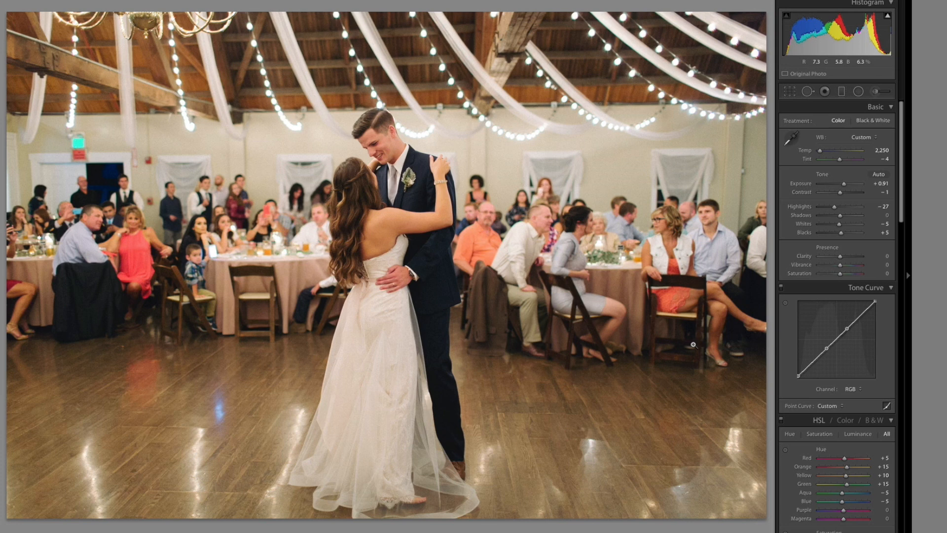
key("Right")
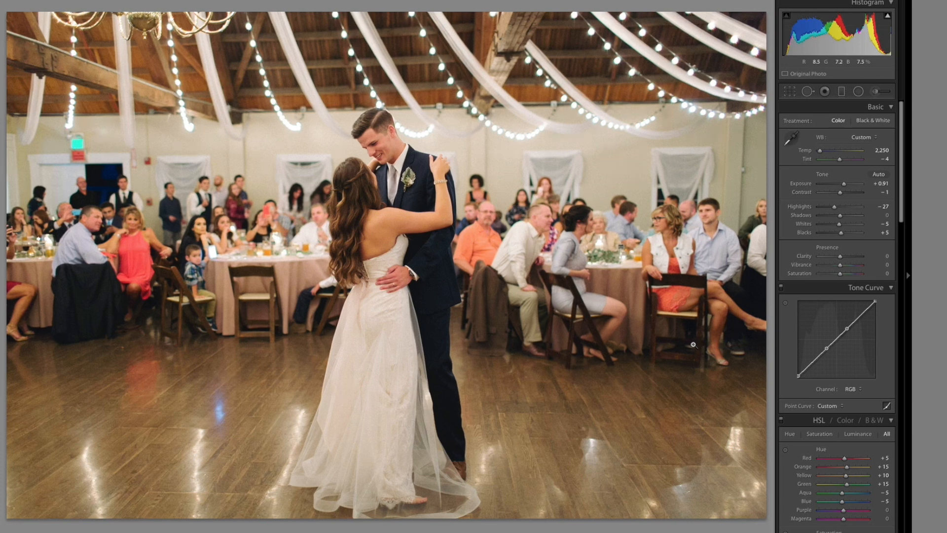
key("Right")
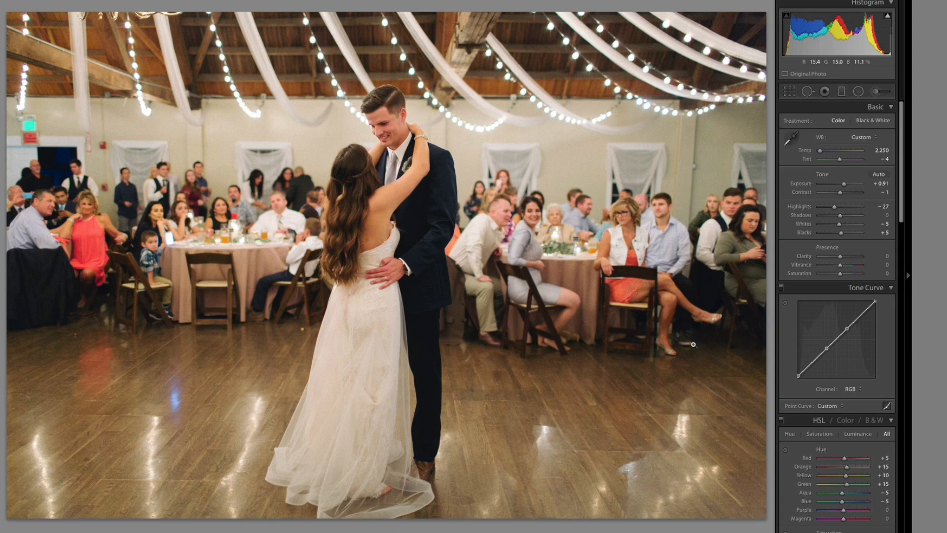
key("Right")
key("Delete")
key("Return")
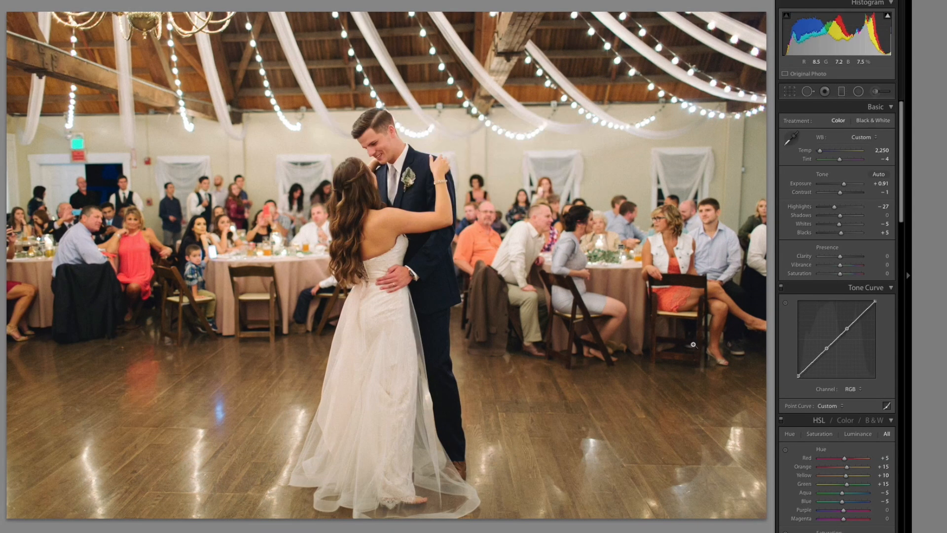
key("Right")
key("Right")
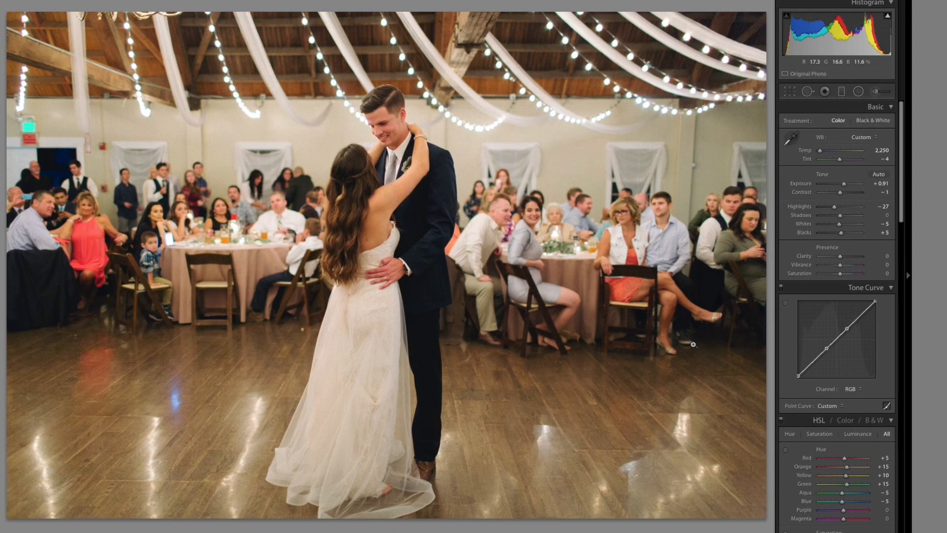
key("Right")
key("Right")
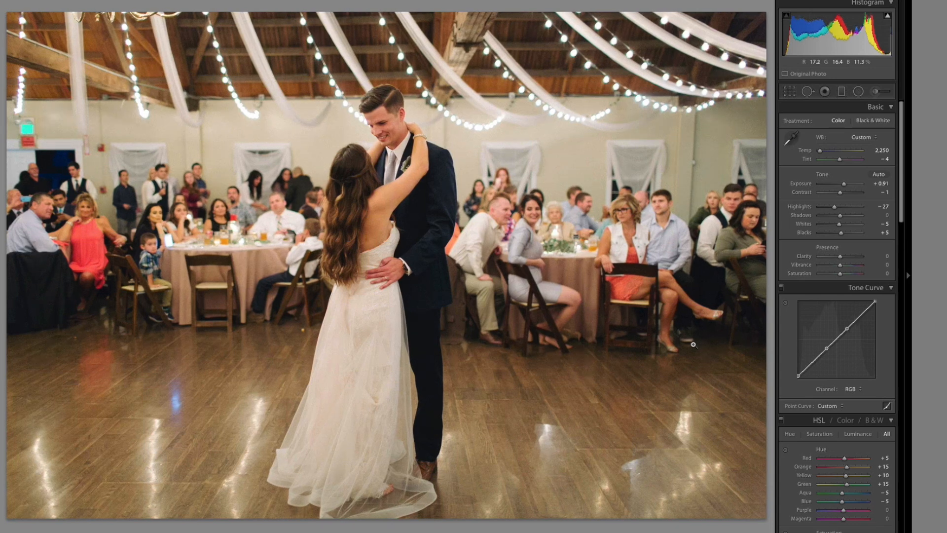
- Set the full-length dance-floor photo's exposure to +1.06 and its orange hue to +20
key("Right")
key("Right")
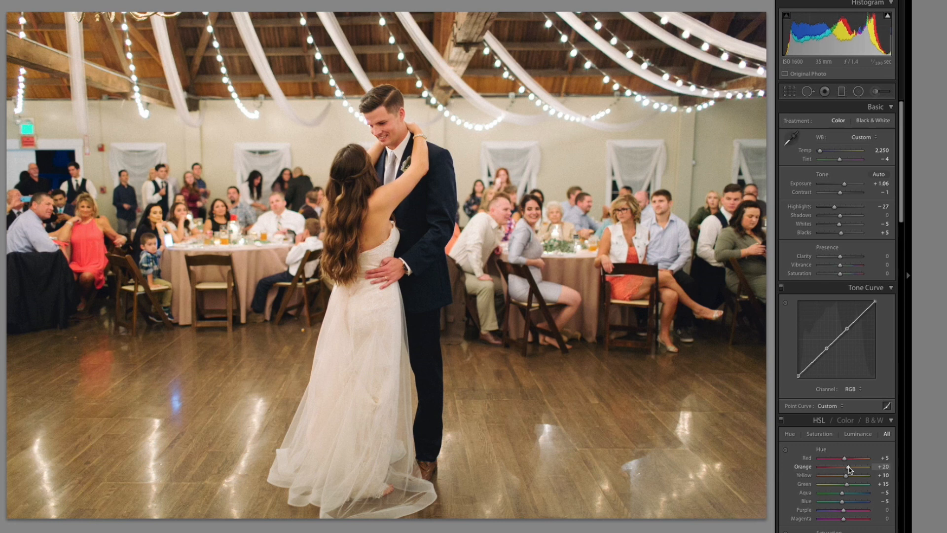
left_click_drag(849, 468, 850, 467)
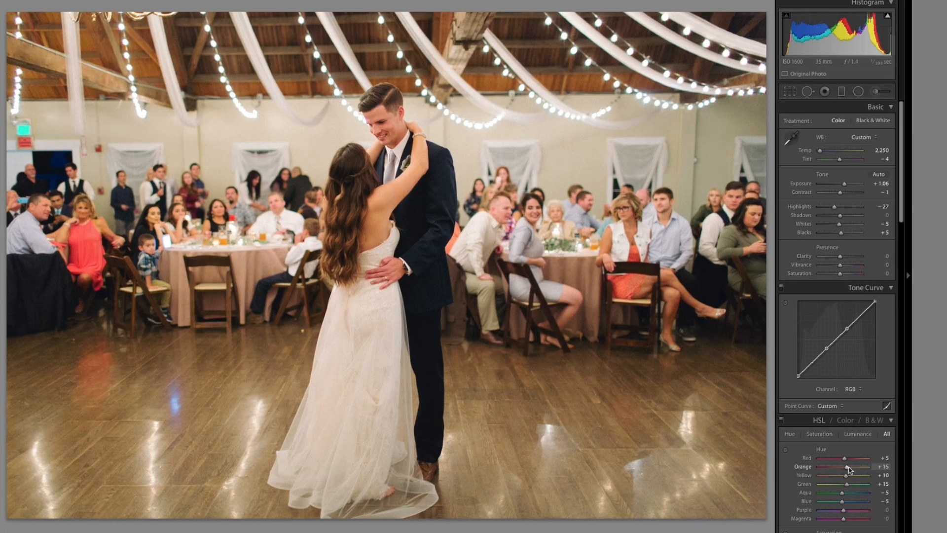
key("Right")
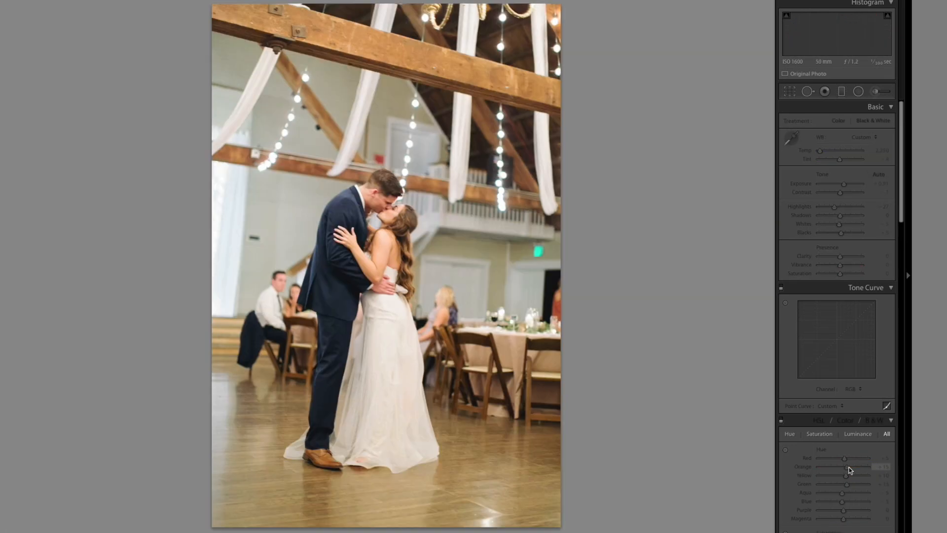
key("Delete")
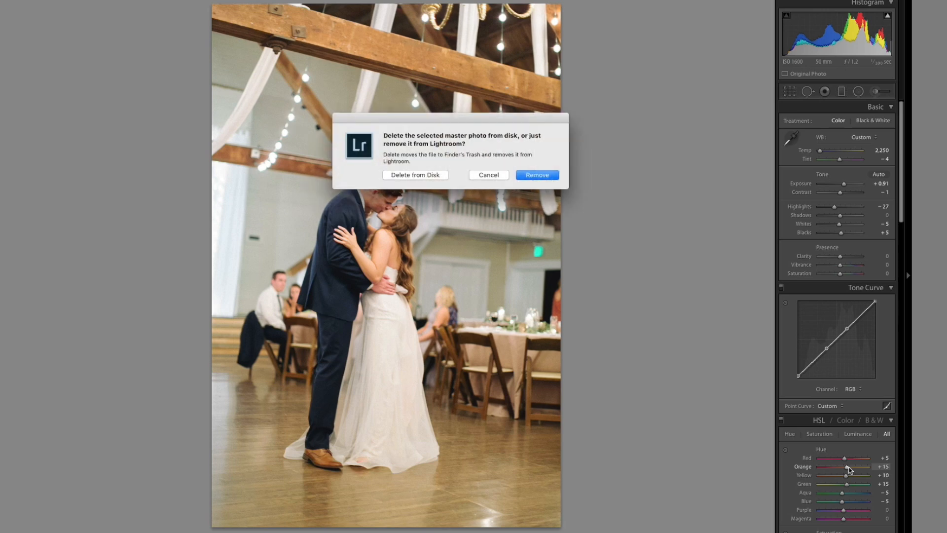
key("Escape")
- Compare the wide chandelier dance photo with its unedited version, and step through the neighbouring chandelier shots to check for near-duplicates
key("Right")
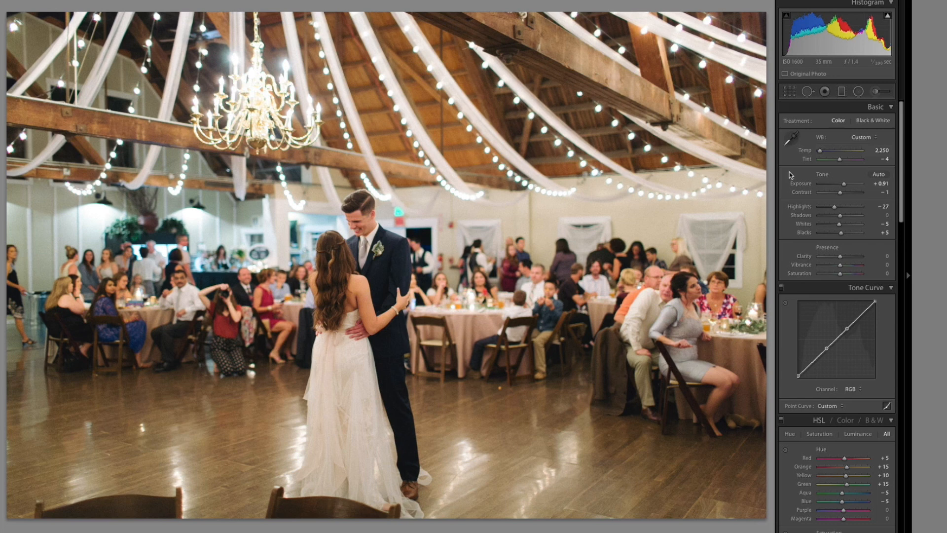
key("backslash")
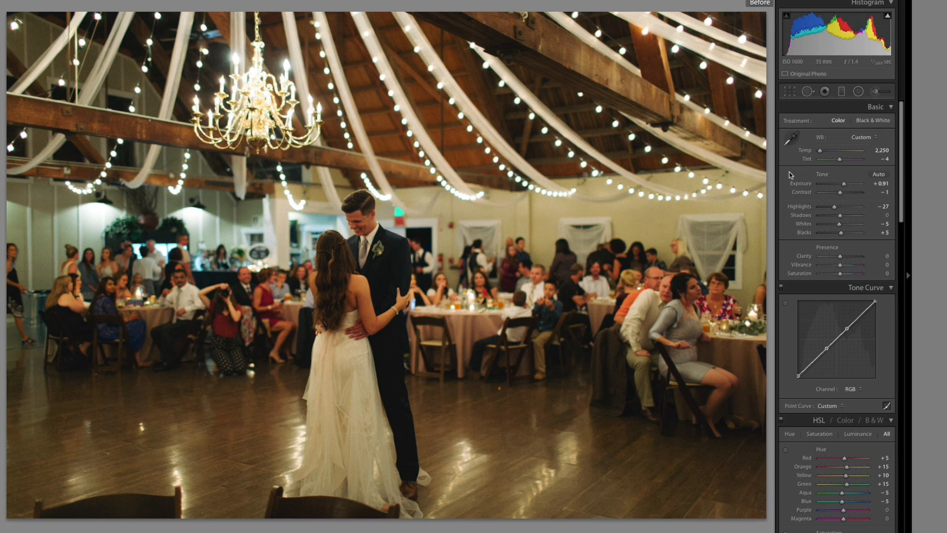
key("backslash")
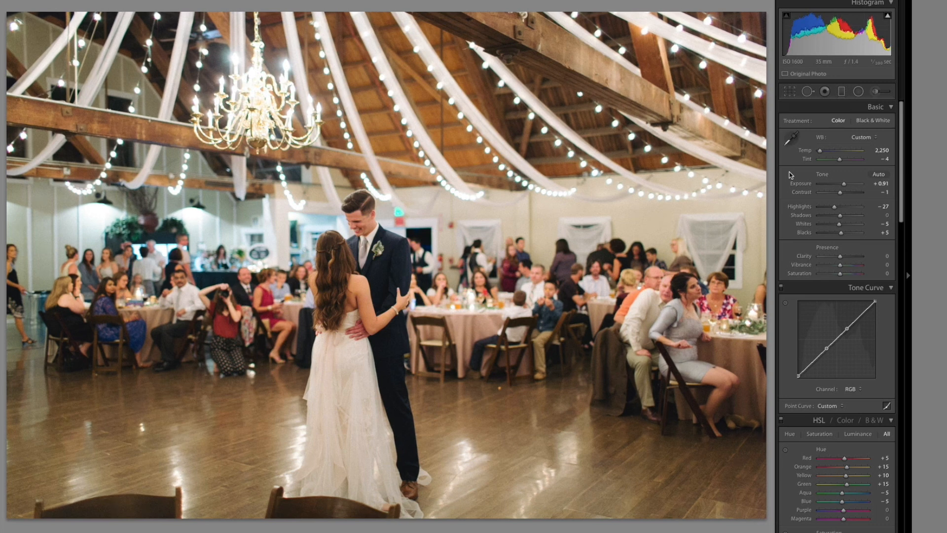
key("Right")
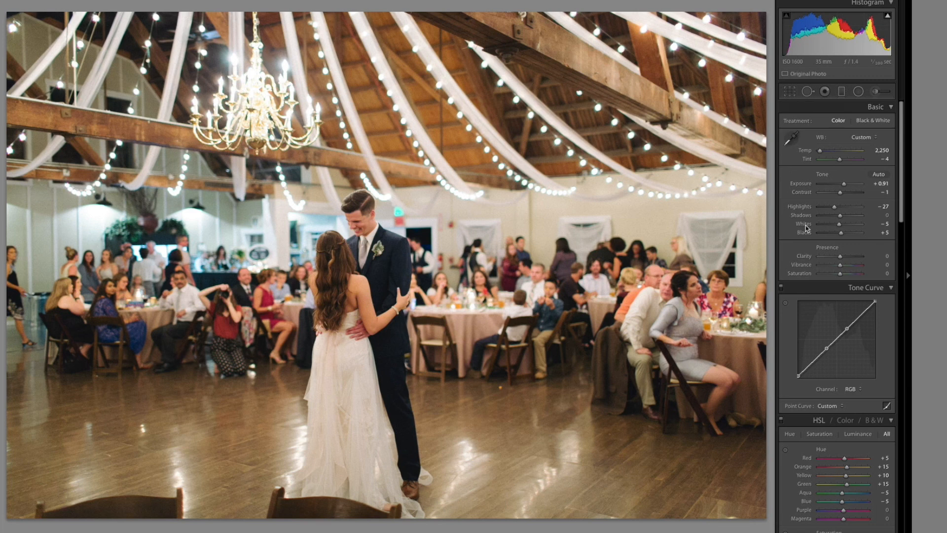
key("Right")
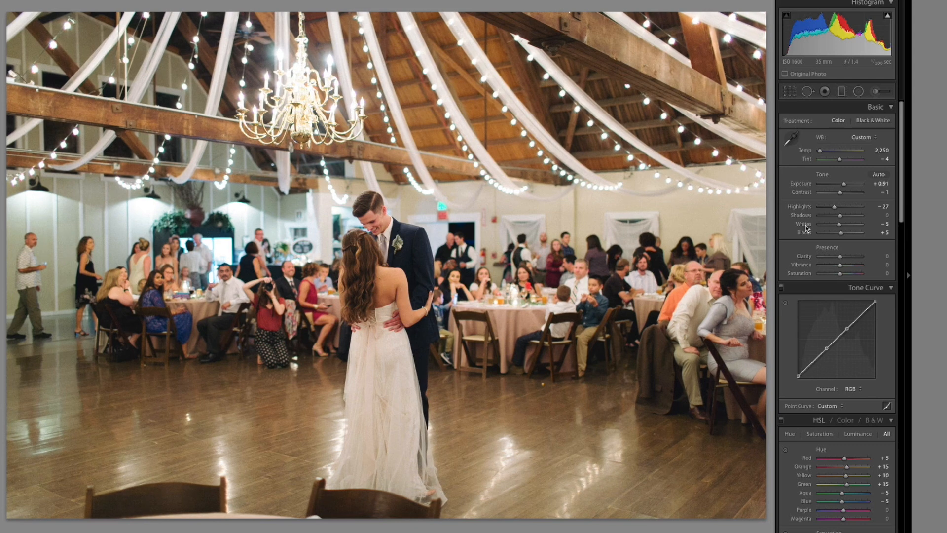
key("Right")
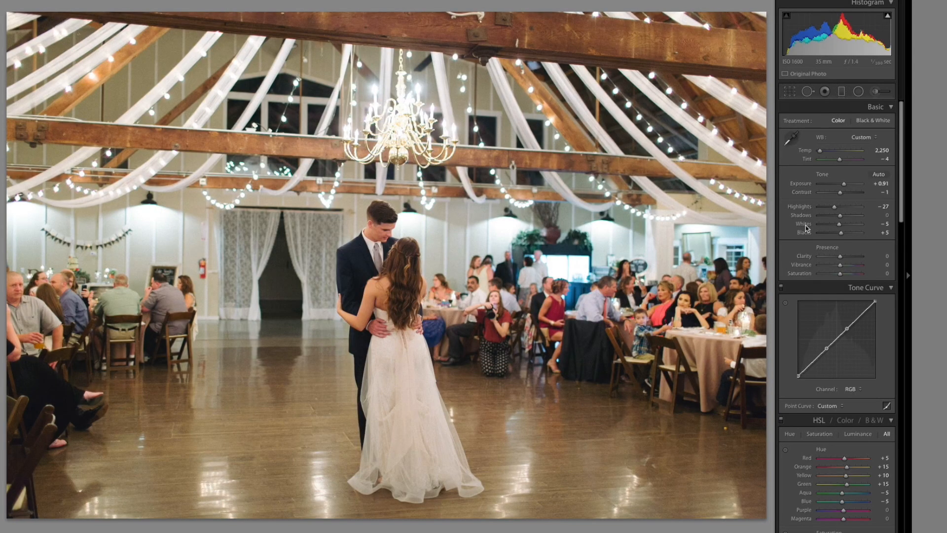
key("Right")
key("Right")
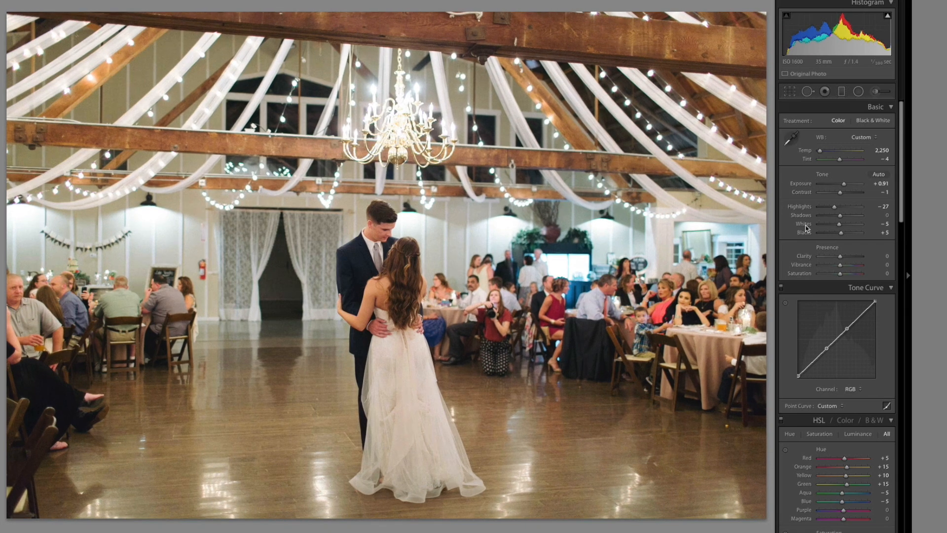
key("Right")
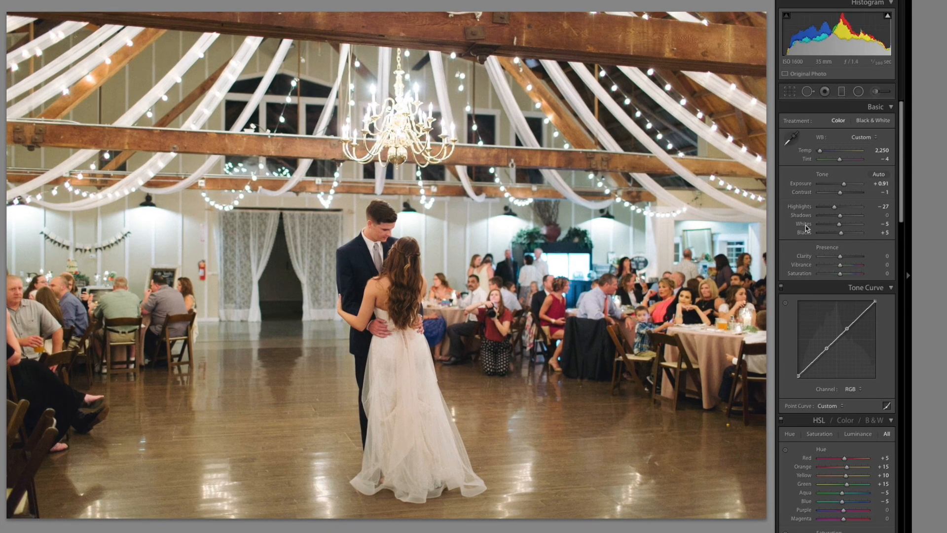
- Step through the wide shots with the draped ceiling, comparing the standing pose with the raised-arm twirl frames
key("Right")
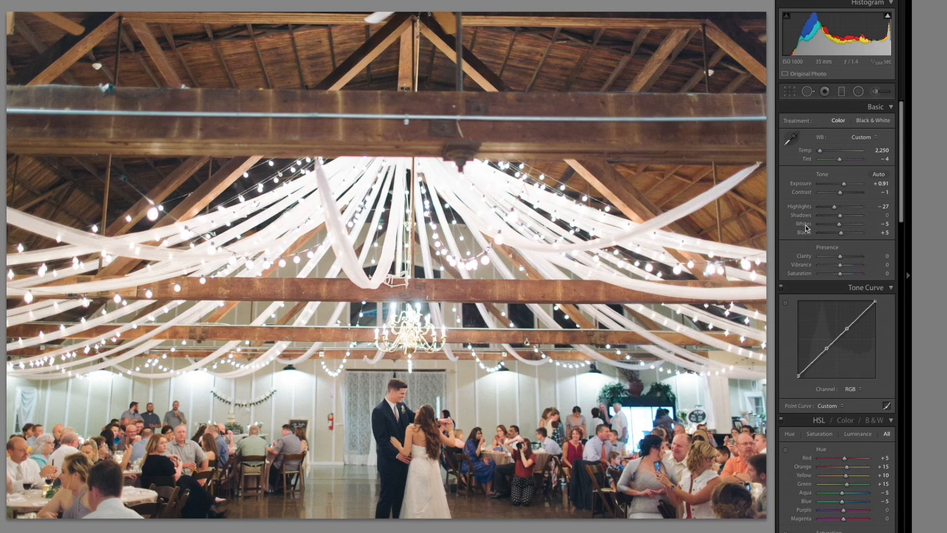
key("Right")
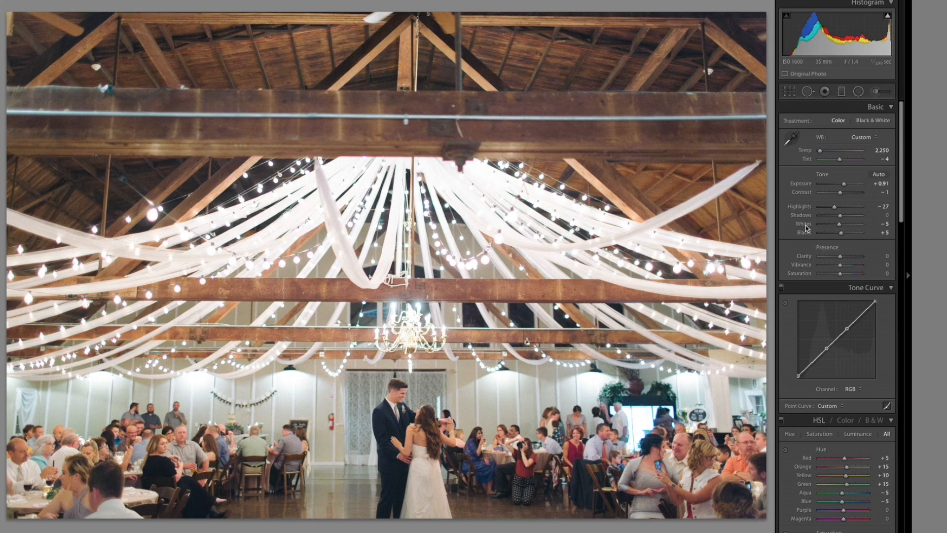
key("Right")
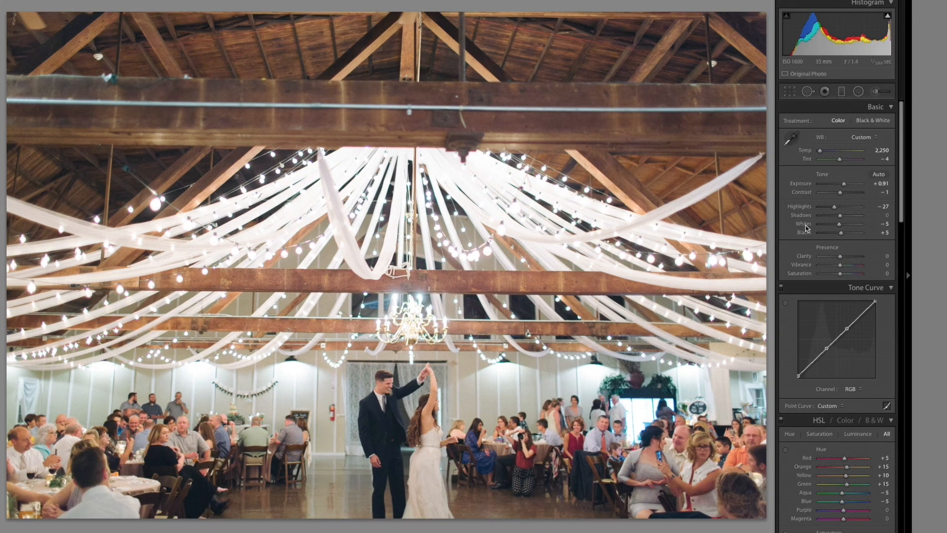
key("Right")
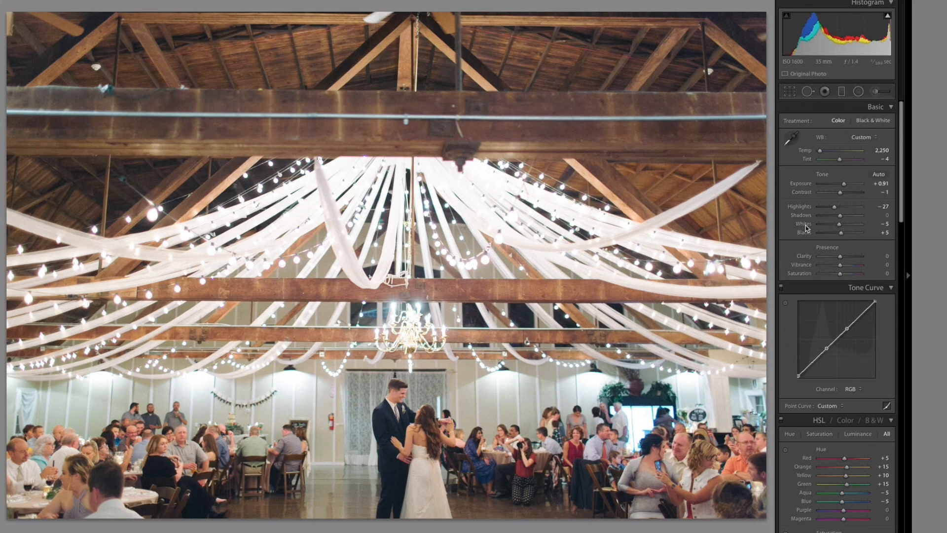
key("Right")
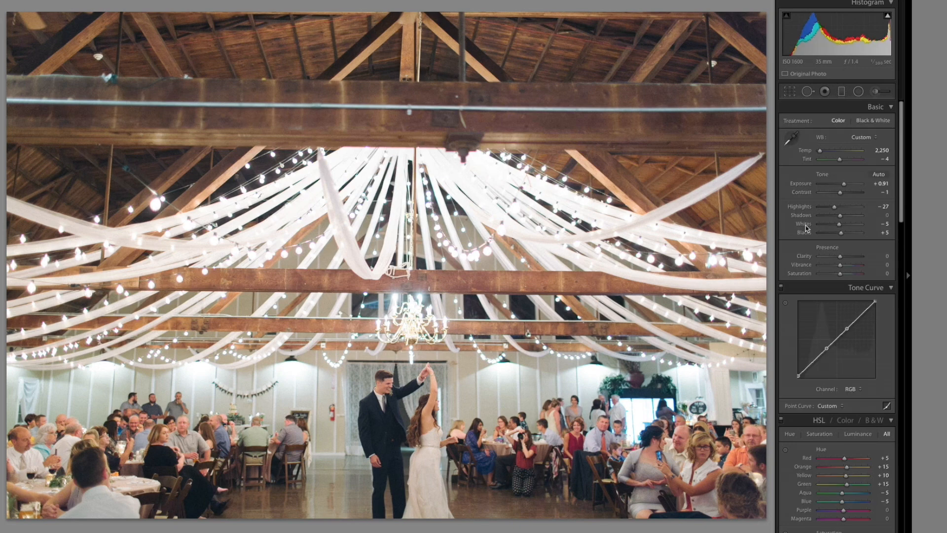
key("Right")
key("Right")
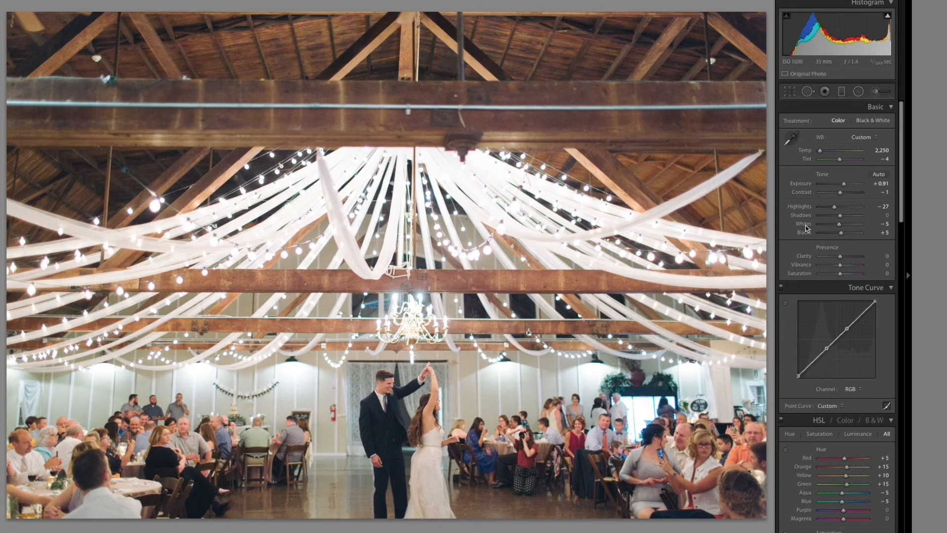
key("Right")
key("Right")
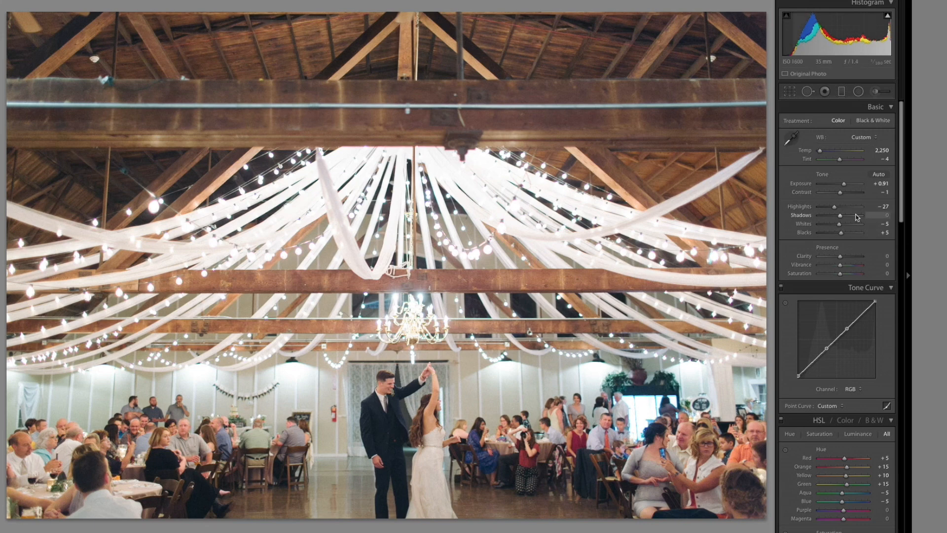
- Set the raised-arm ceiling photo's shadows to -30 and its orange saturation to +30
key("Down")
key("Down")
key("Down")
key("Down")
key("Down")
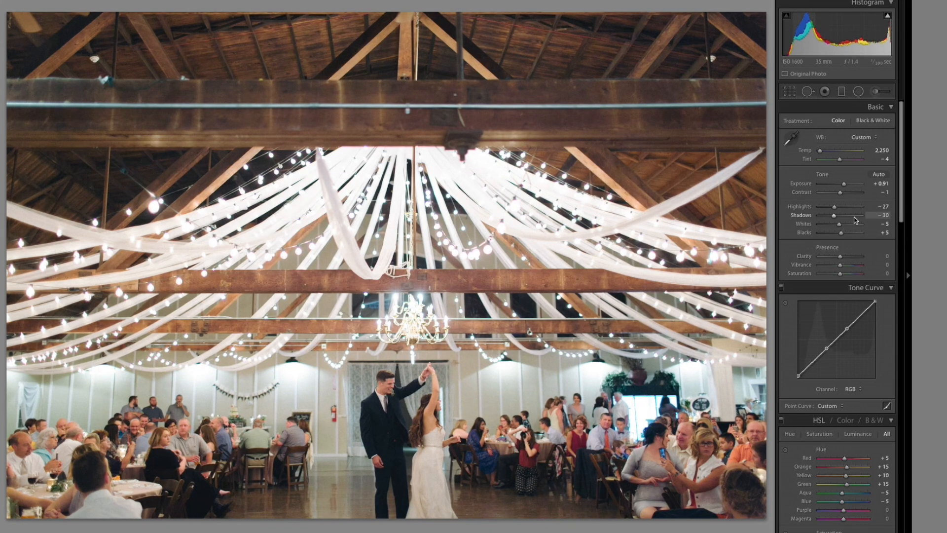
scroll(859, 444, "down", 3)
key("Up")
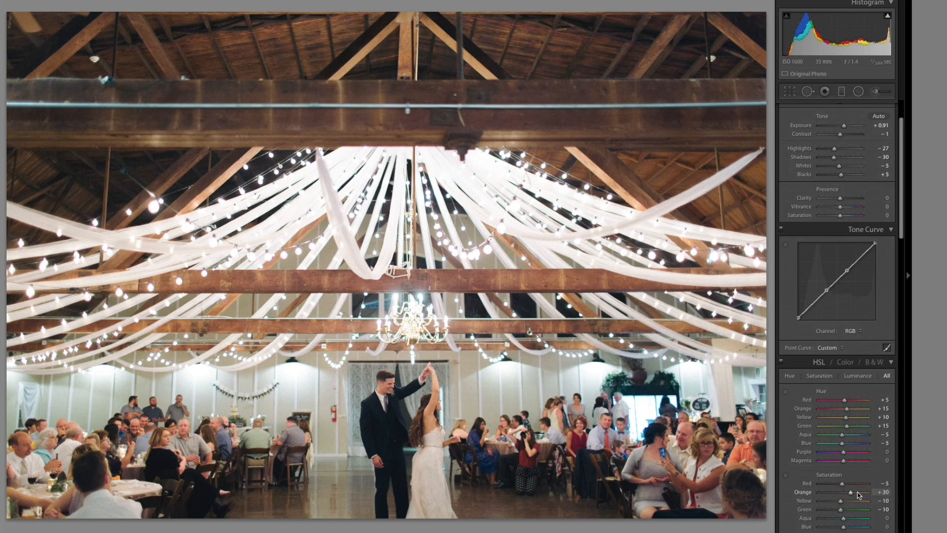
- Copy the raised-arm photo's settings, paste them onto the following draped-ceiling photo, and check the neighbouring frames for matching settings
key("ctrl+shift+c")
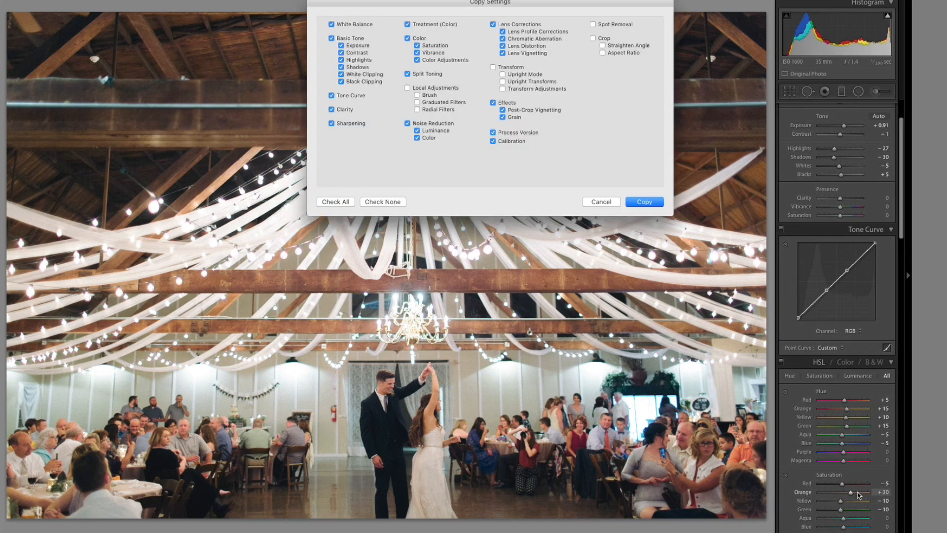
key("Return")
key("Right")
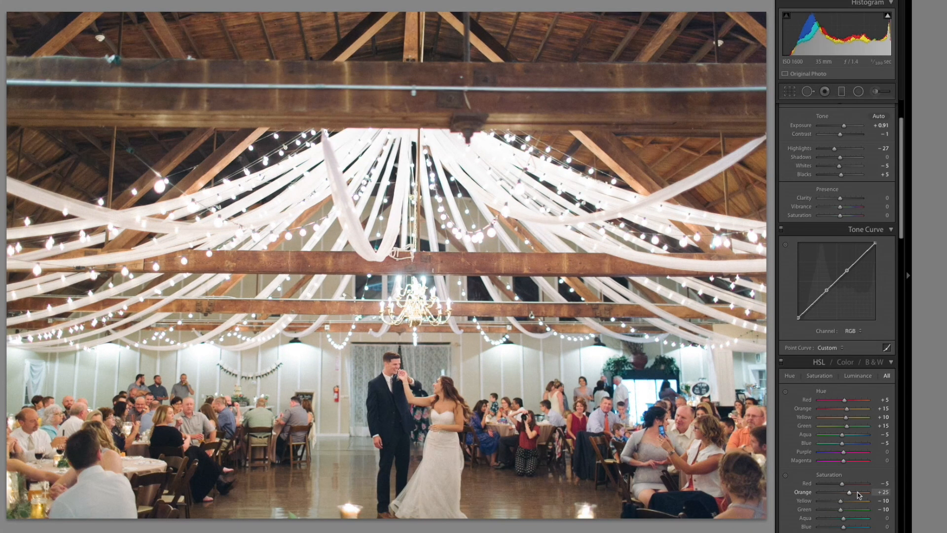
key("ctrl+shift+v")
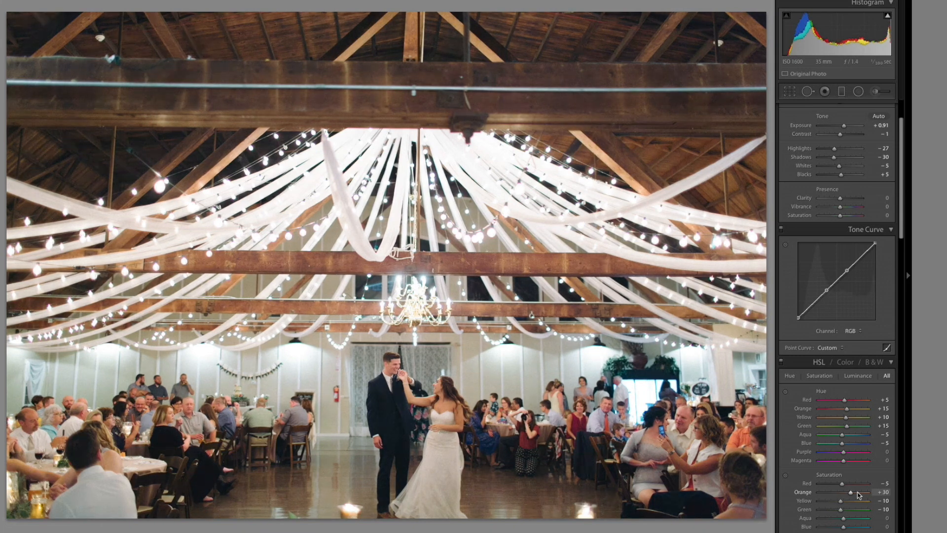
key("Right")
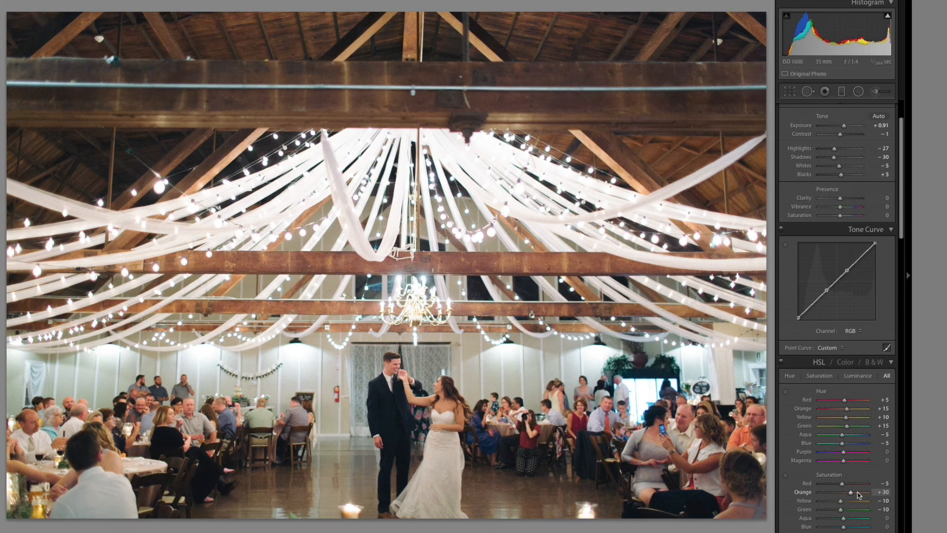
mouse_move(493, 529)
key("Right")
key("Right")
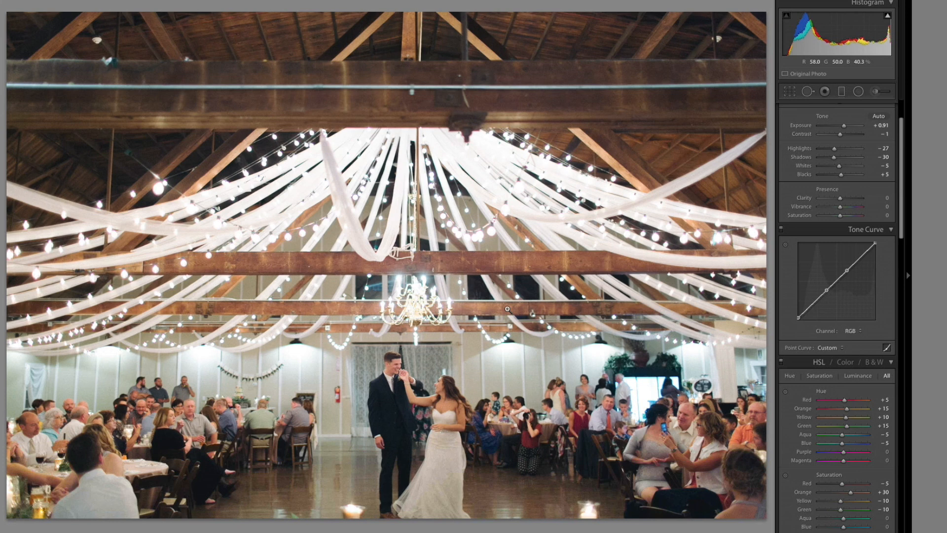
key("Right")
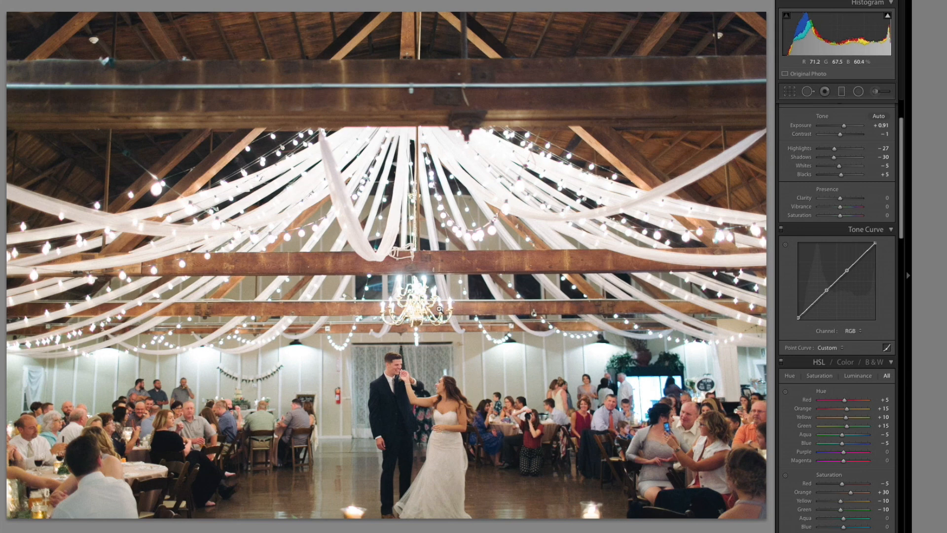
- Create a virtual copy of the draped-ceiling photo with the bride facing the camera and apply a black-and-white preset
key("Right")
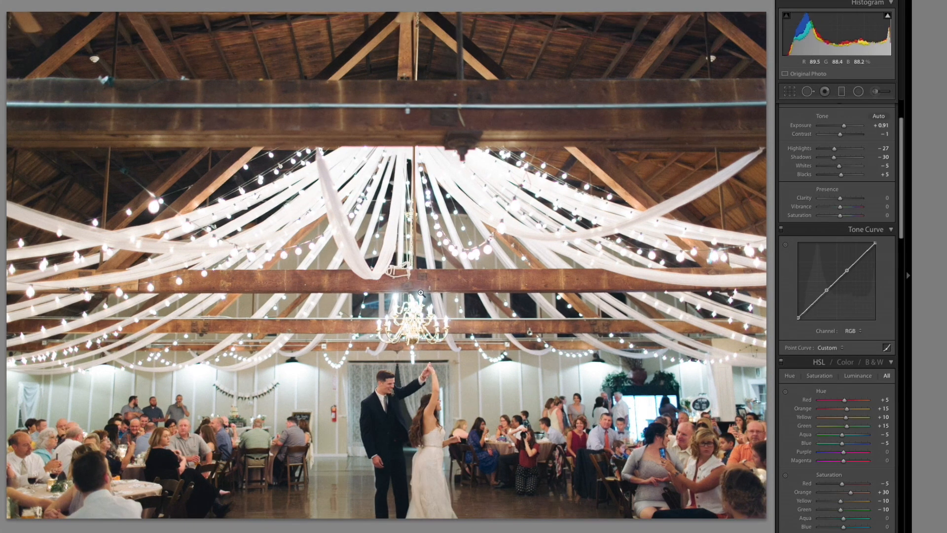
right_click(422, 294)
left_click(363, 386)
key("Right")
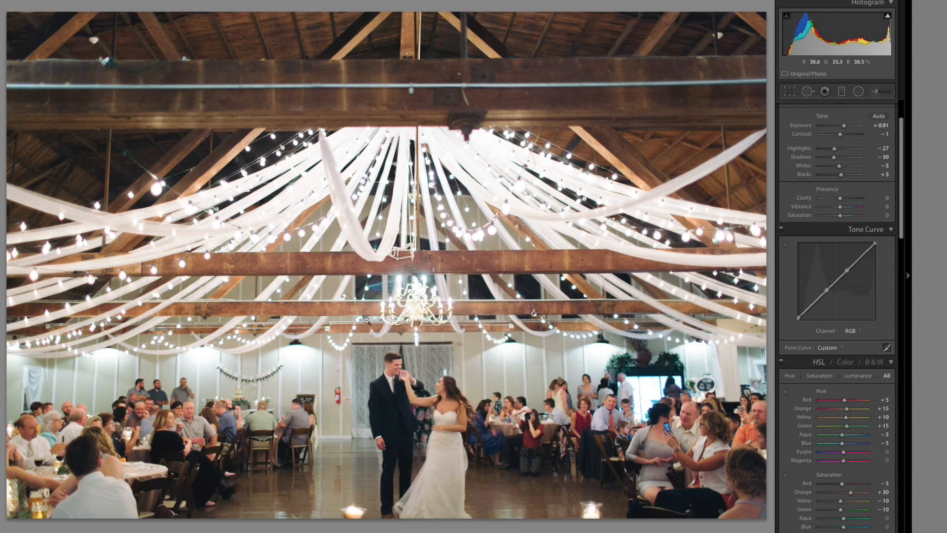
left_click(367, 321)
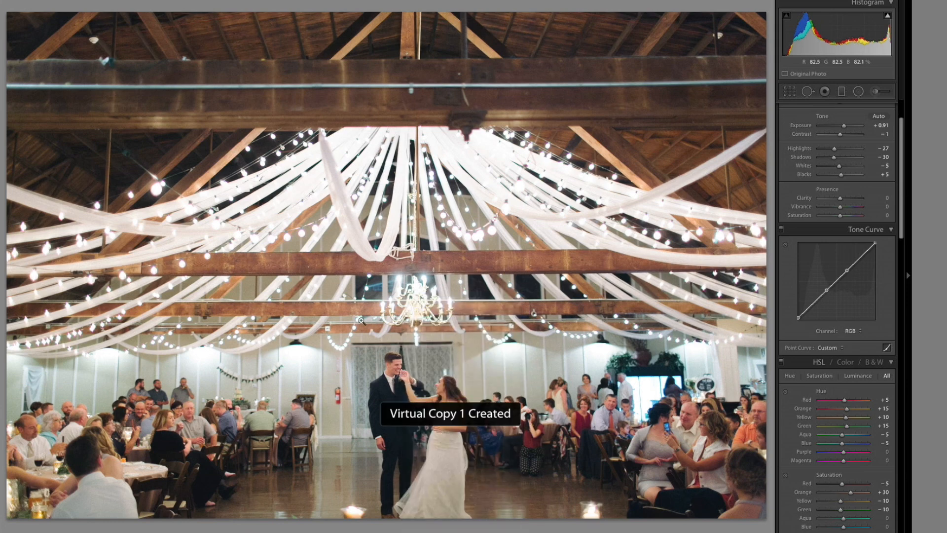
left_click(100, 181)
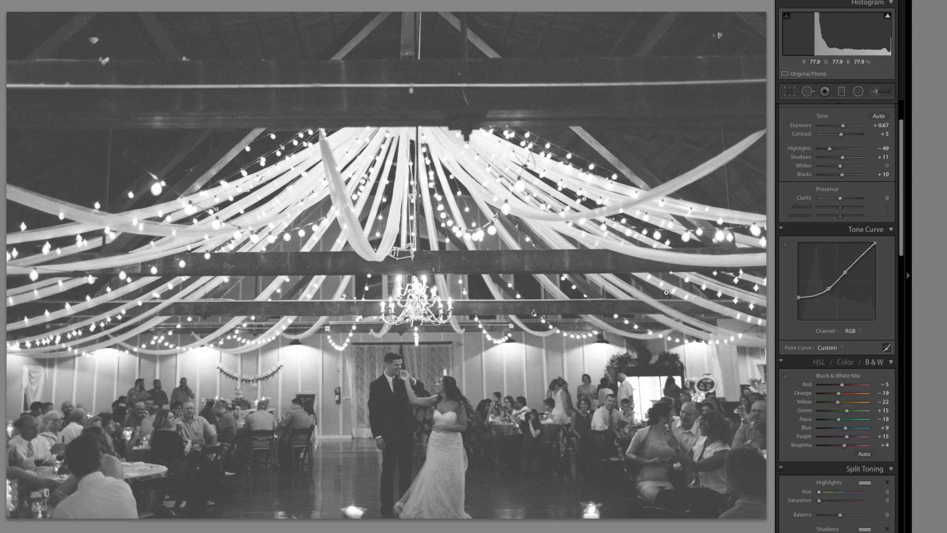
- Set the black-and-white copy's exposure to +1.85 and move on to the vertical photos of the couple holding hands
scroll(864, 208, "up", 3)
left_click_drag(843, 184, 845, 185)
scroll(865, 208, "down", 1)
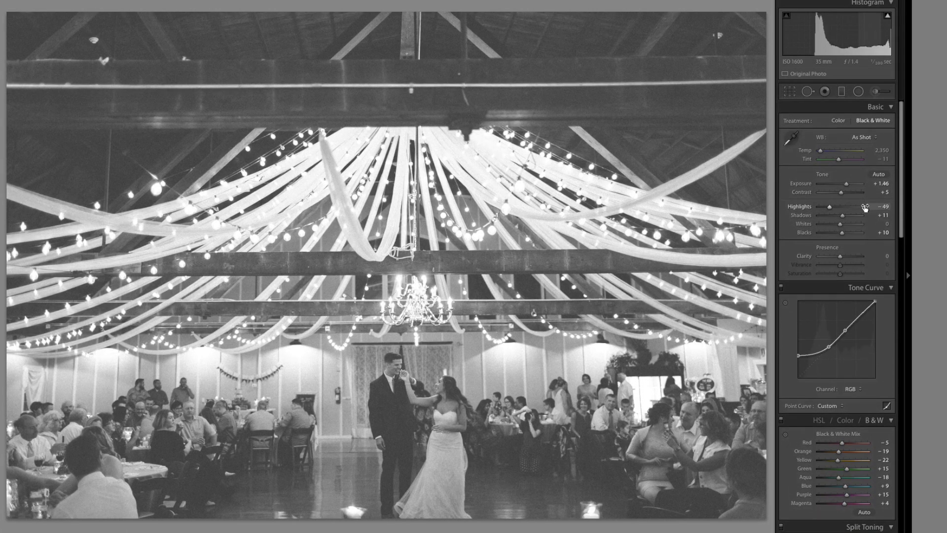
key("equal")
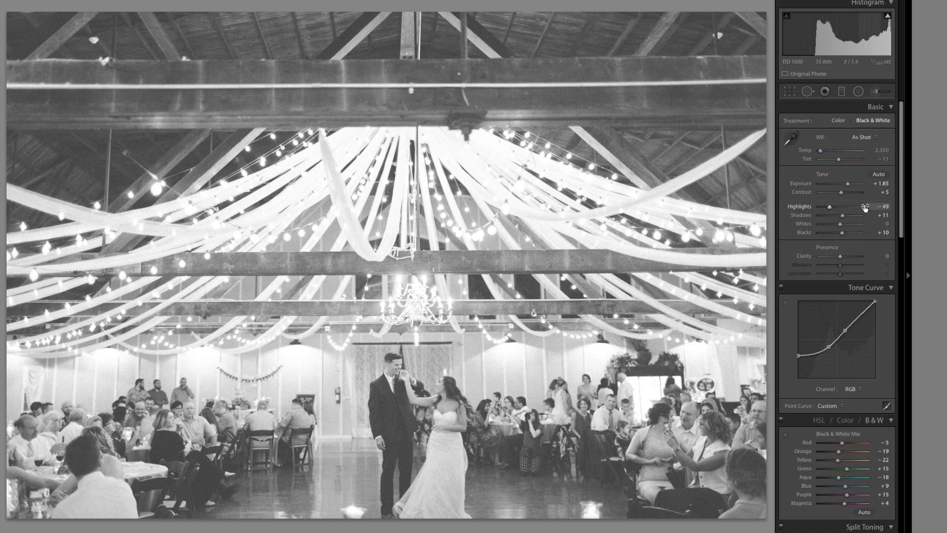
key("Right")
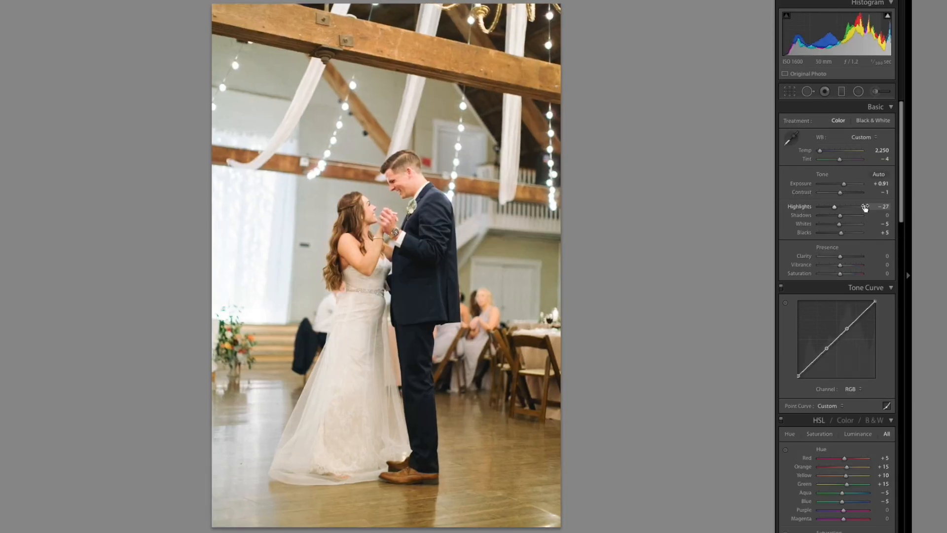
key("Right")
key("Right")
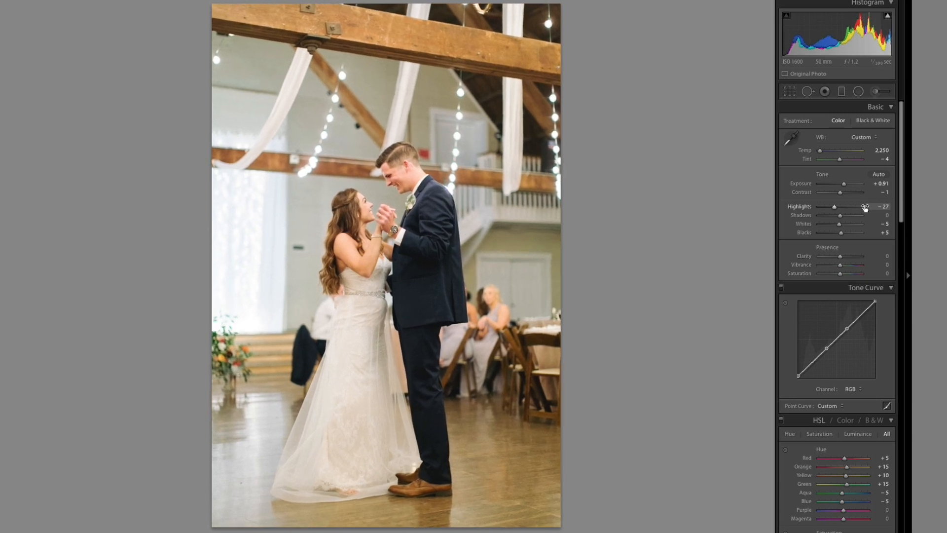
- Lower the vertical hand-holding photo's exposure to +0.75, copy its settings and apply them to the next vertical frame
key("Right")
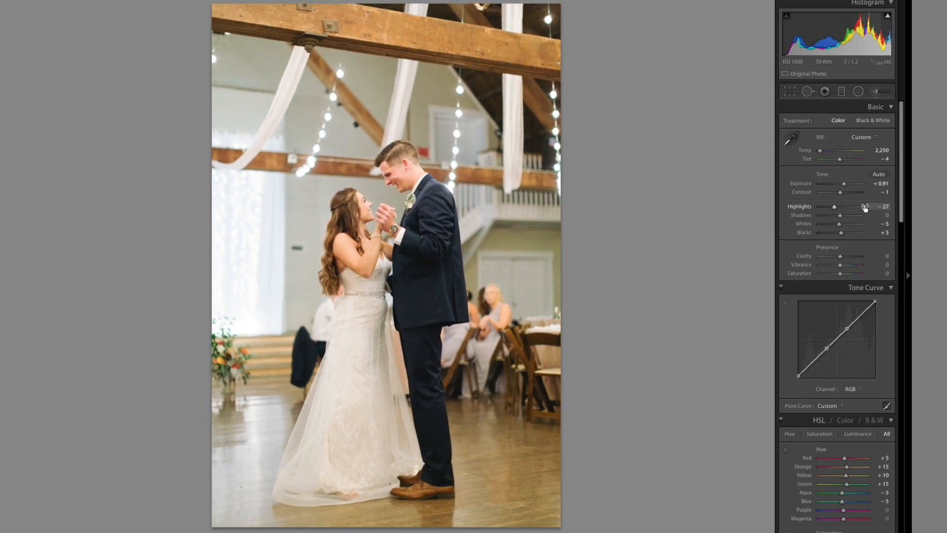
key("Right")
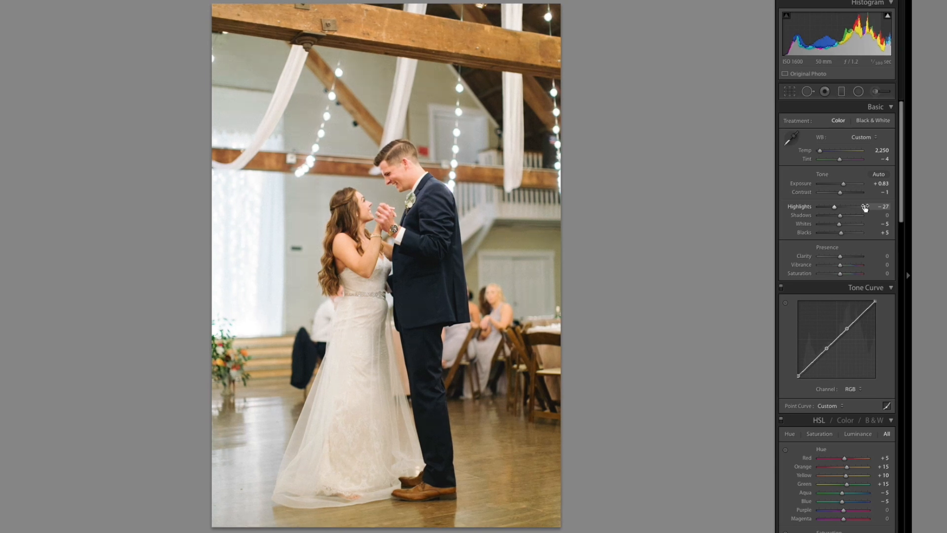
key("Right")
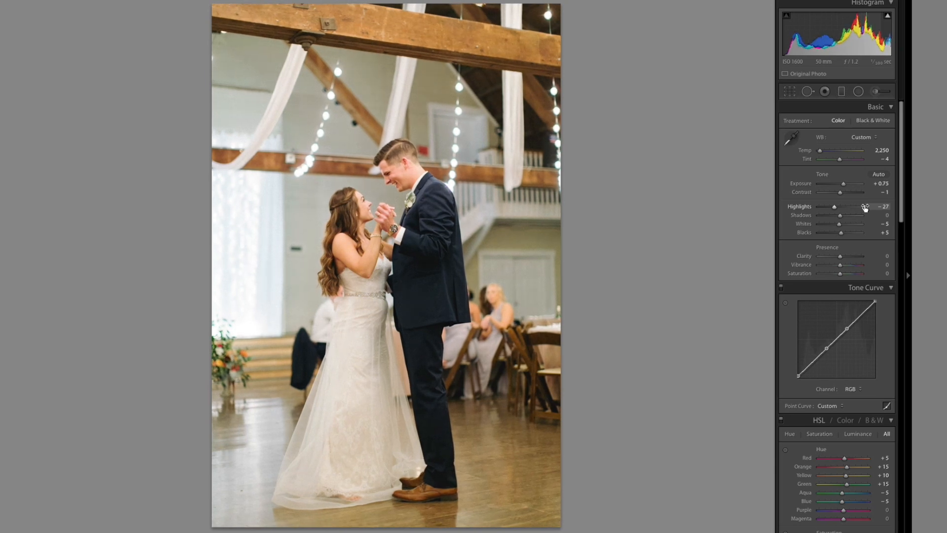
key("ctrl+shift+c")
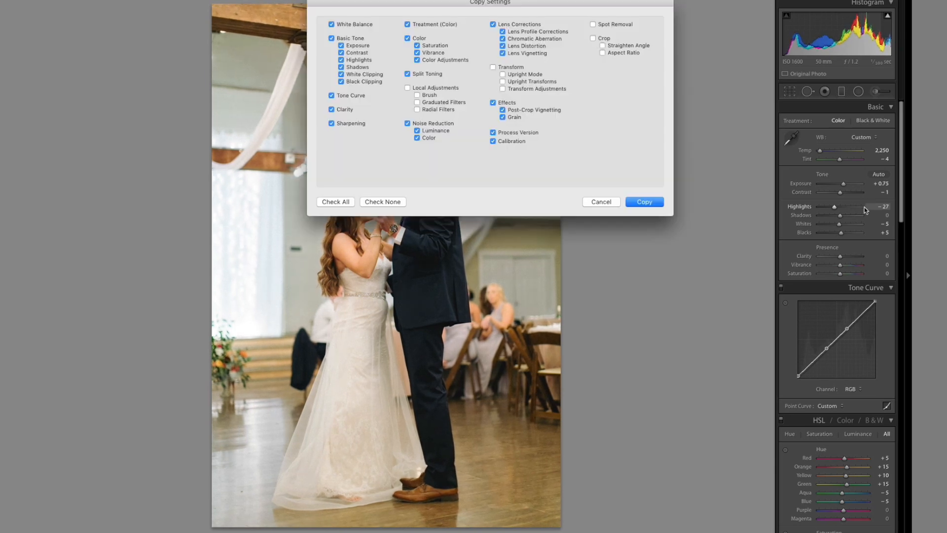
key("Return")
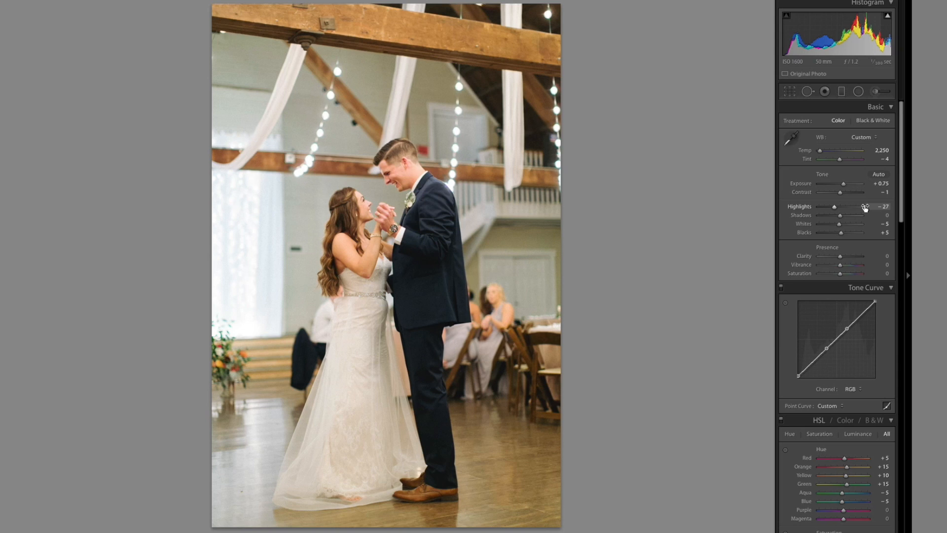
key("Right")
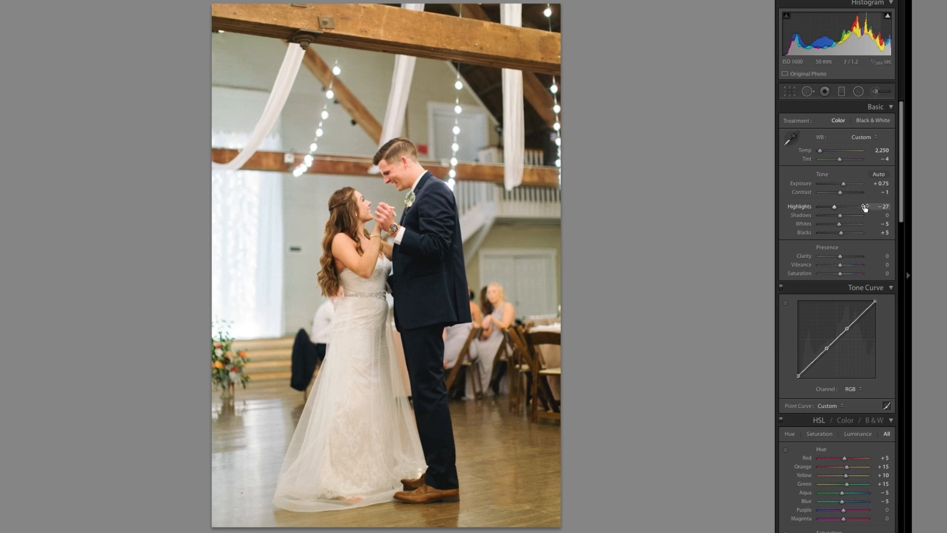
- Sync the corrected draped-ceiling photo's settings, including shadows -30, to the two ceiling shots after the vertical photos
key("Right")
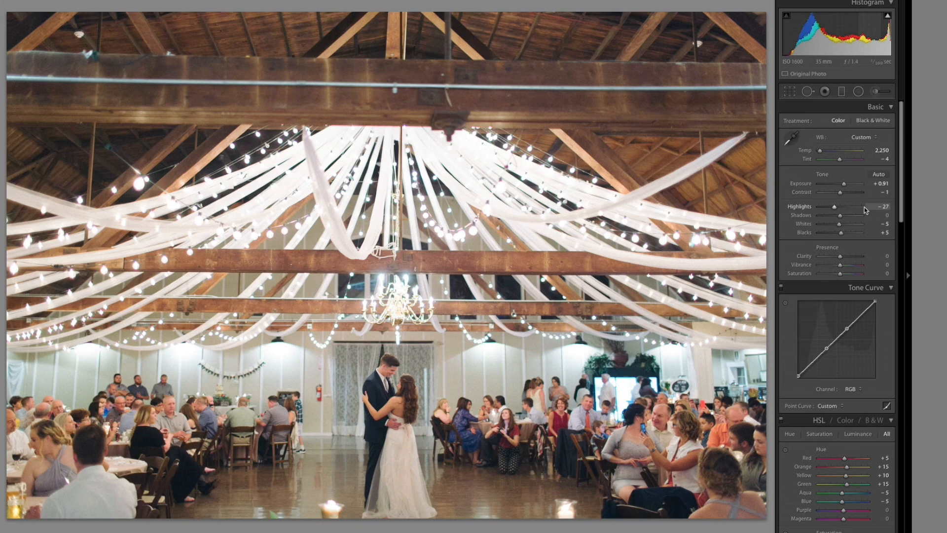
mouse_move(401, 529)
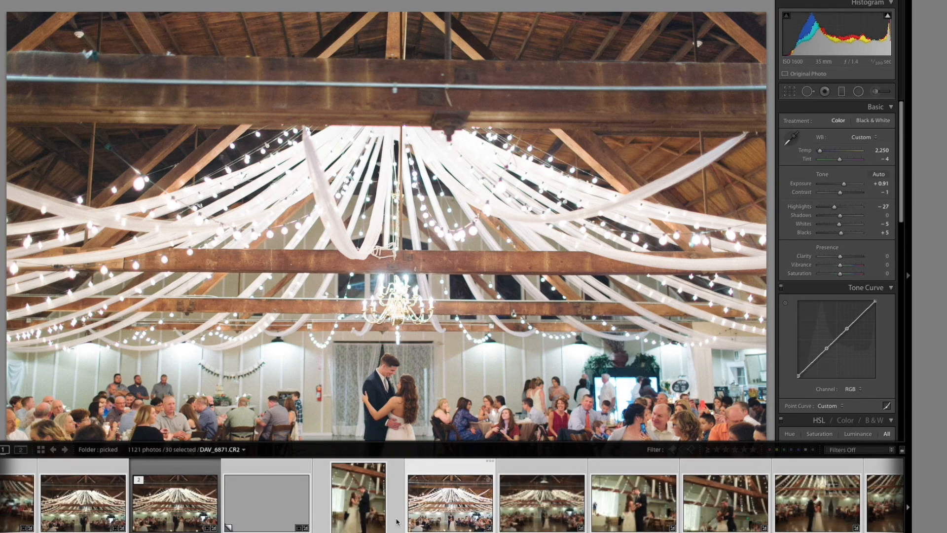
left_click(184, 515)
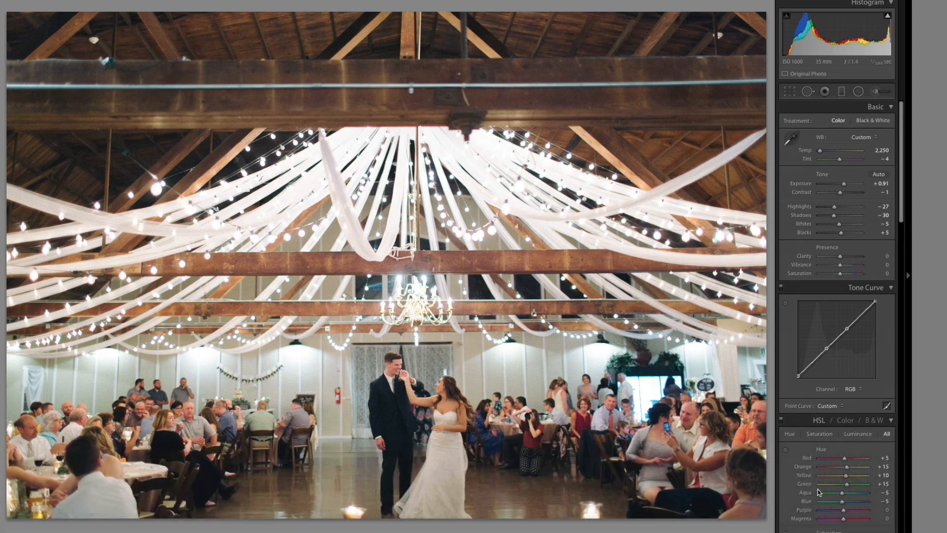
mouse_move(375, 529)
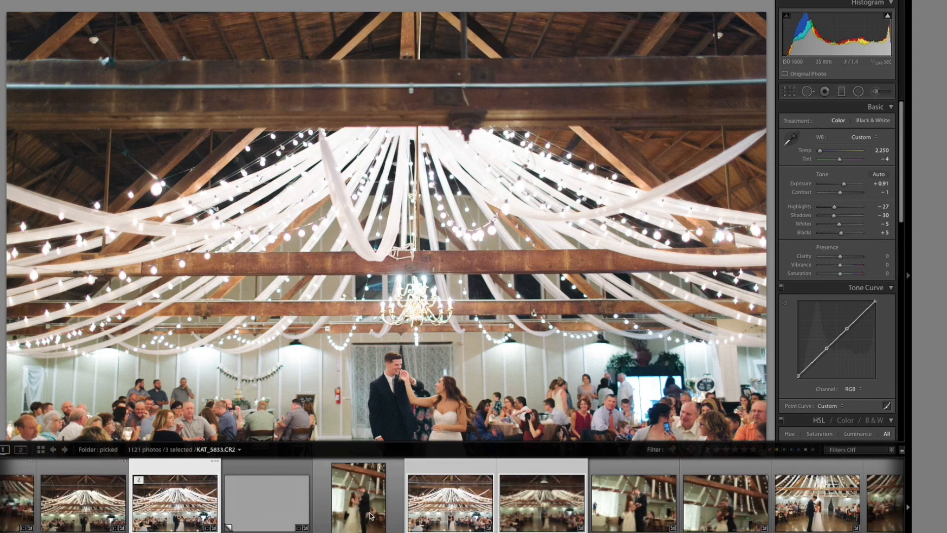
left_click(461, 513)
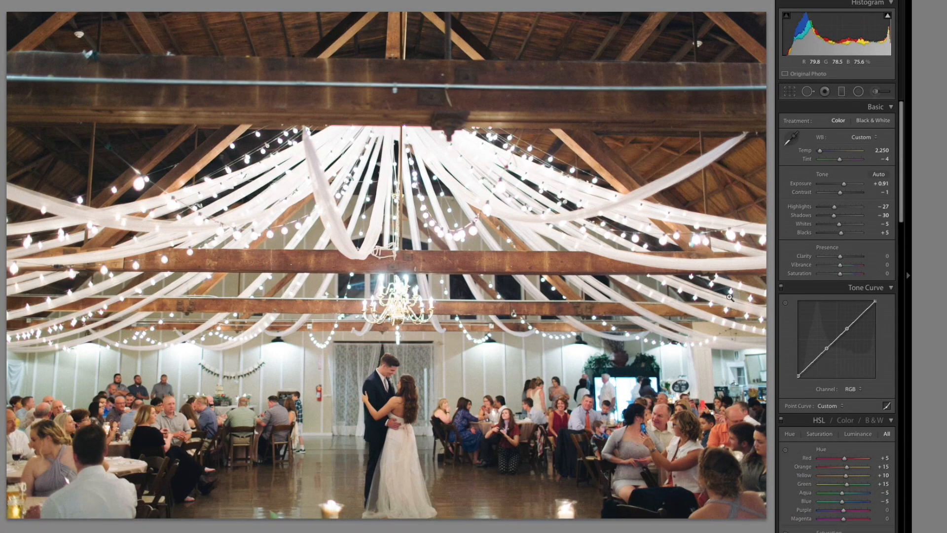
- Raise the embracing couple's draped-ceiling photo exposure to +1.22 and apply the previous photo's settings to the next ceiling shot
key("equal")
key("equal")
key("equal")
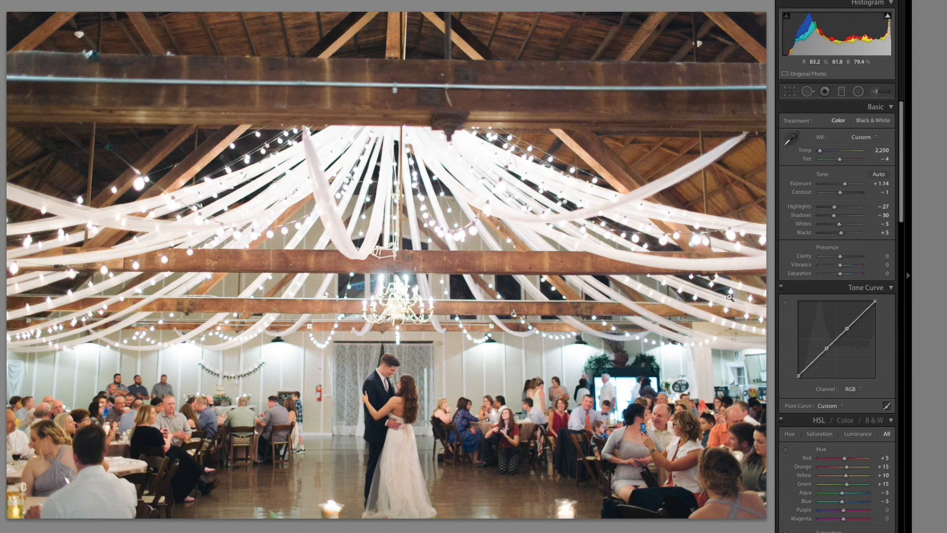
key("equal")
key("Right")
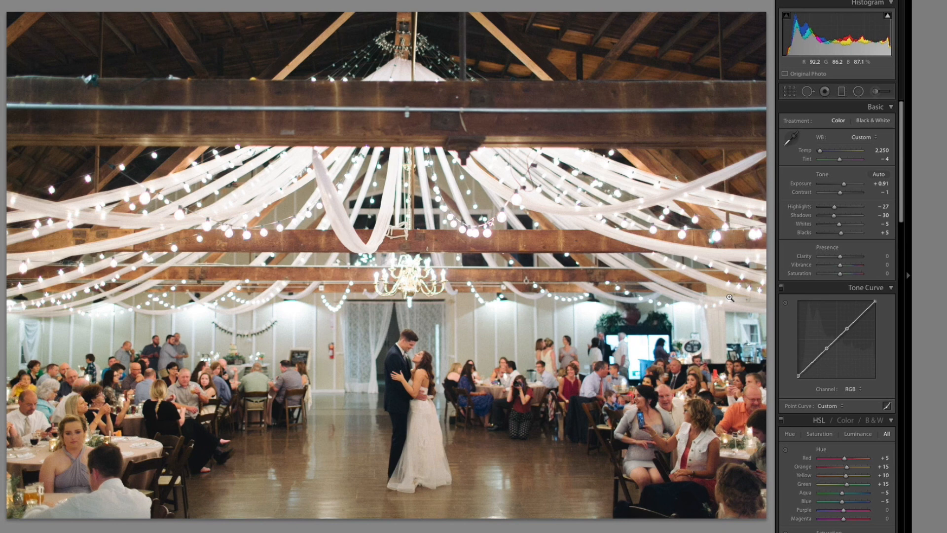
key("super+alt+v")
- Remove the second embracing draped-ceiling photo and the following horizontal hand-holding photo from the catalog without deleting them from disk
key("Delete")
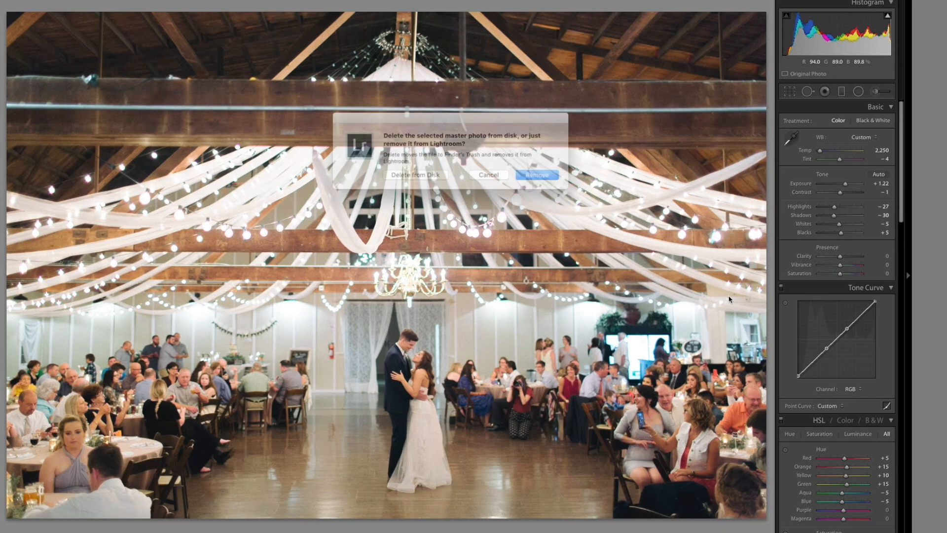
key("Return")
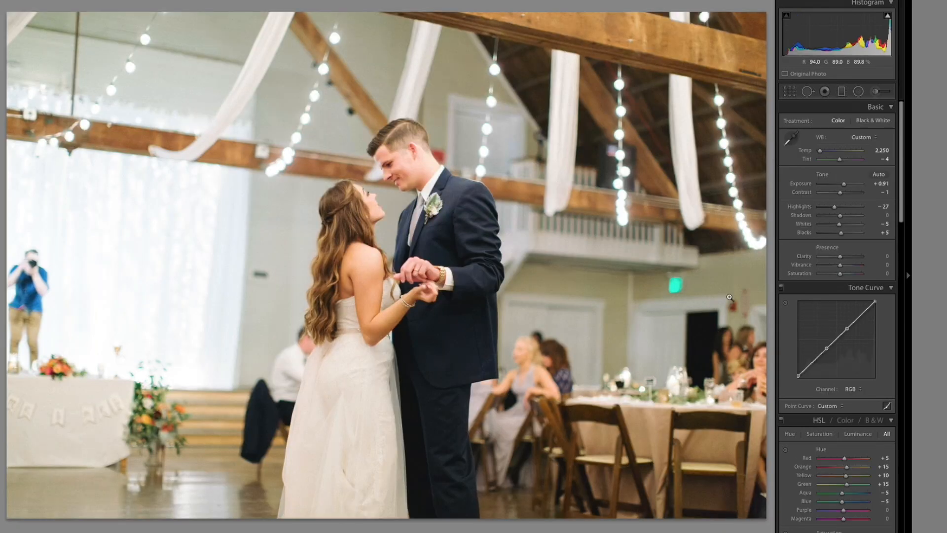
key("Delete")
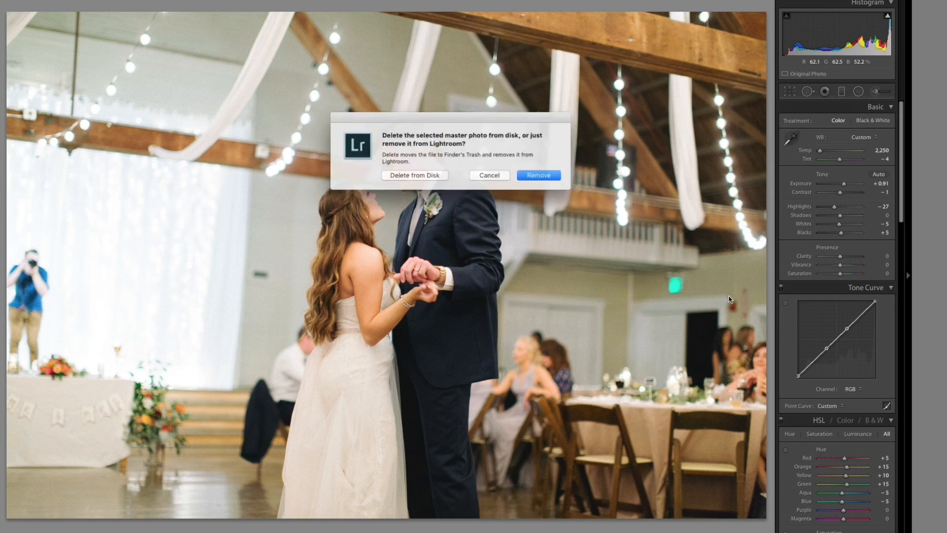
key("Return")
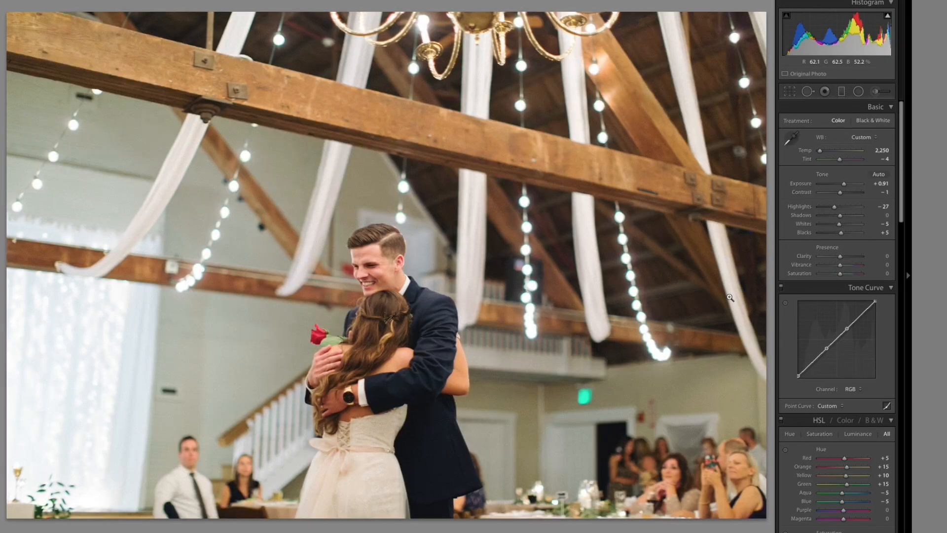